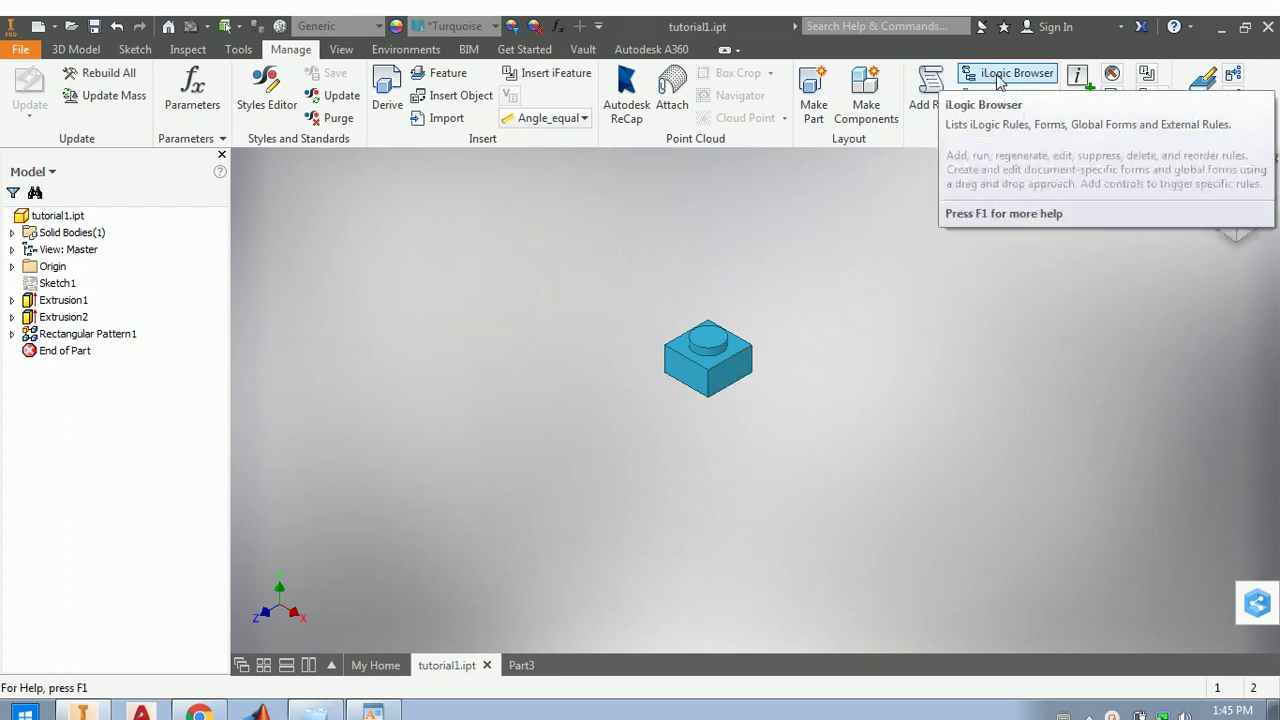
# - Show the iLogic browser for tutorial1.ipt and open Form 1
pyautogui.click(72, 52)
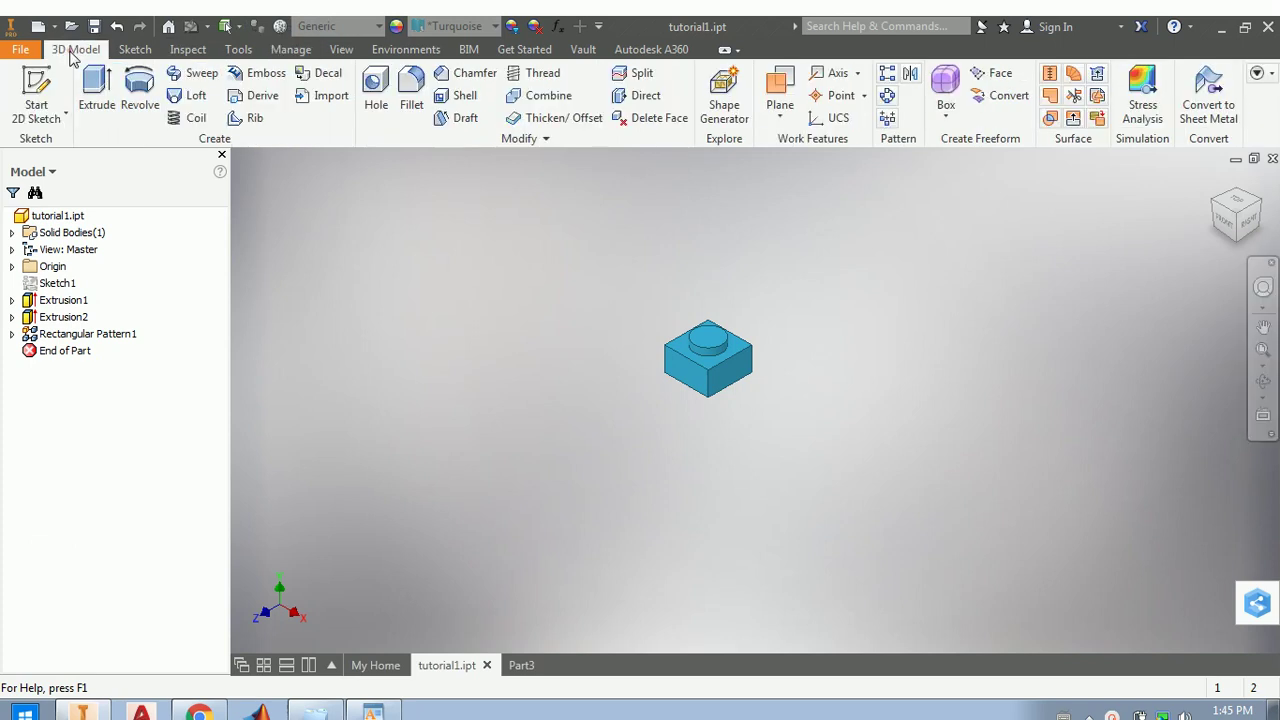
pyautogui.click(293, 52)
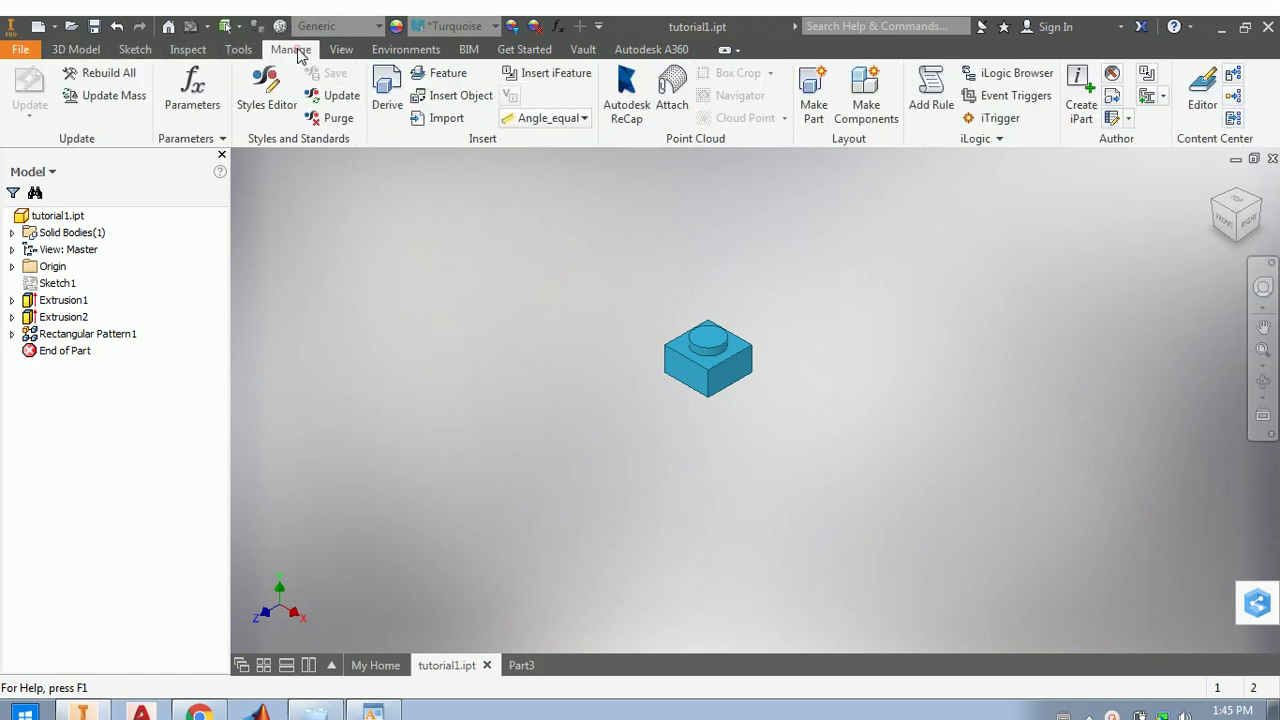
pyautogui.click(992, 78)
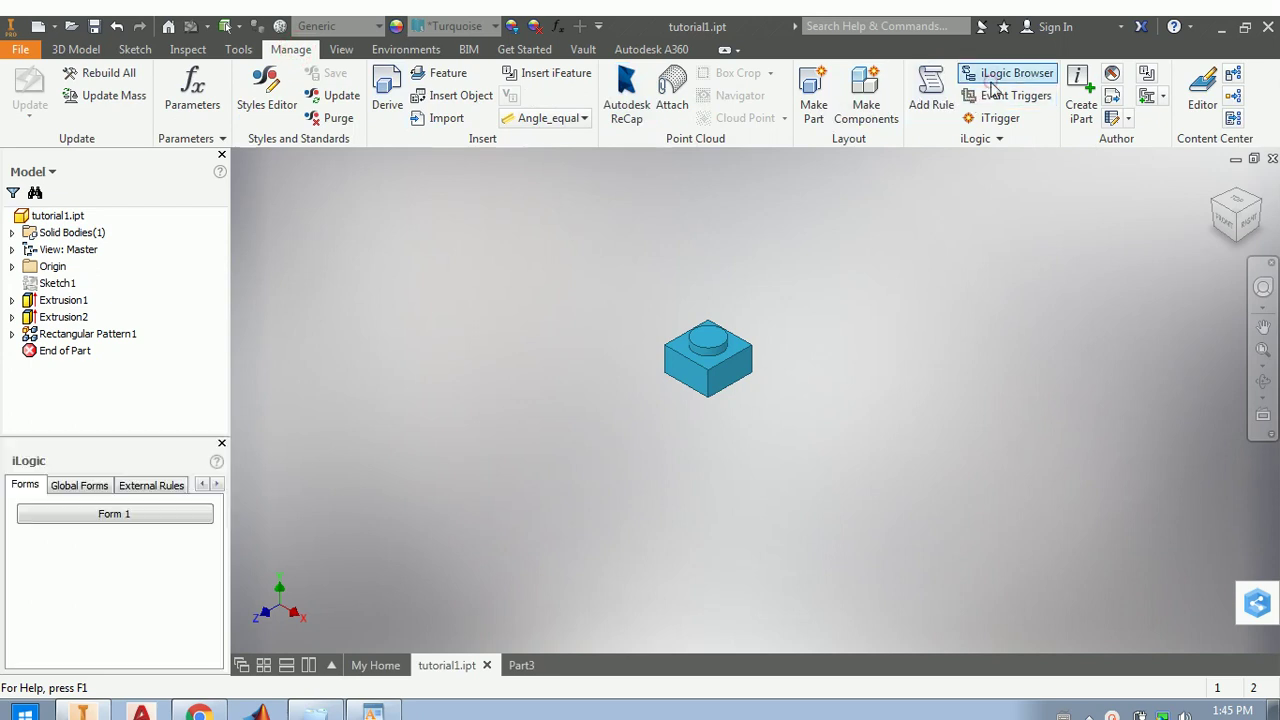
pyautogui.click(100, 516)
# - Set Number Rows to 7 and Numbers Cols to 8 in the brick's form
pyautogui.moveTo(282, 188); pyautogui.dragTo(382, 198)
pyautogui.moveTo(370, 248); pyautogui.dragTo(444, 250)
pyautogui.moveTo(375, 320); pyautogui.dragTo(456, 320)
# - Switch the Part Color to Green and then to Red
pyautogui.click(454, 360)
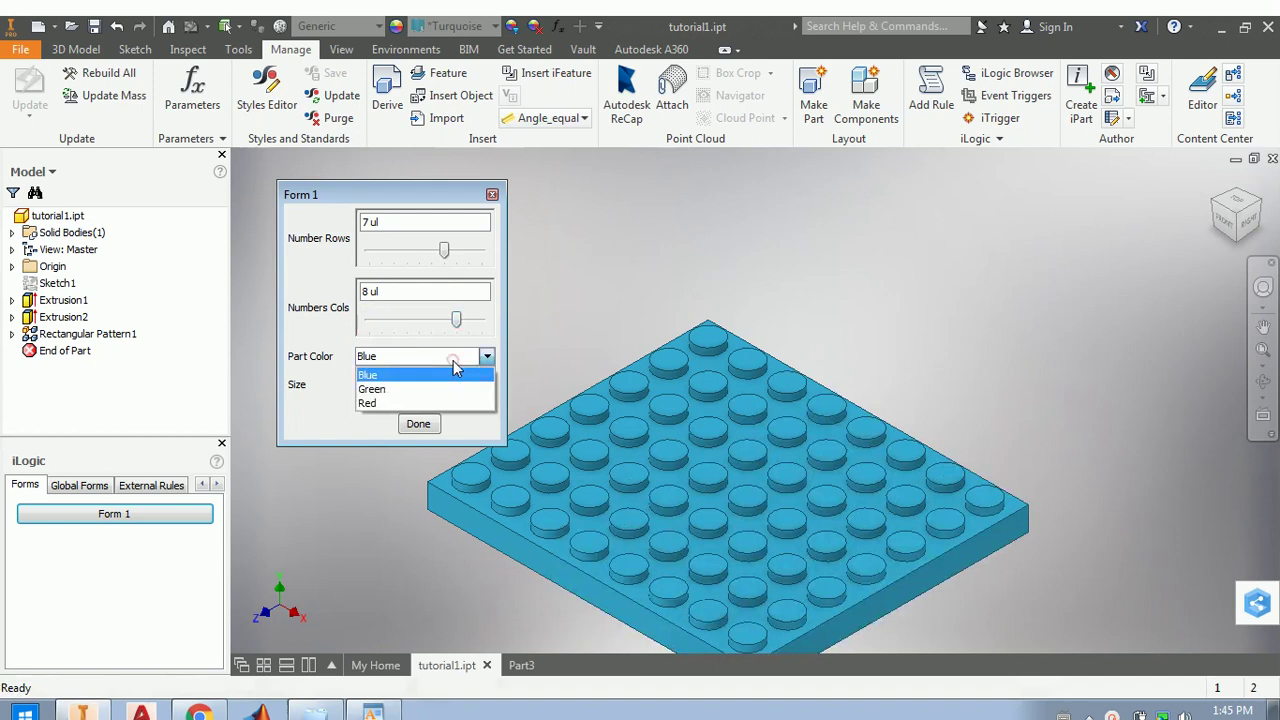
pyautogui.click(406, 387)
pyautogui.click(408, 358)
pyautogui.click(406, 402)
# - Change the Size to Medium and then to Small, inspect the studded plate, and finish the form
pyautogui.click(408, 390)
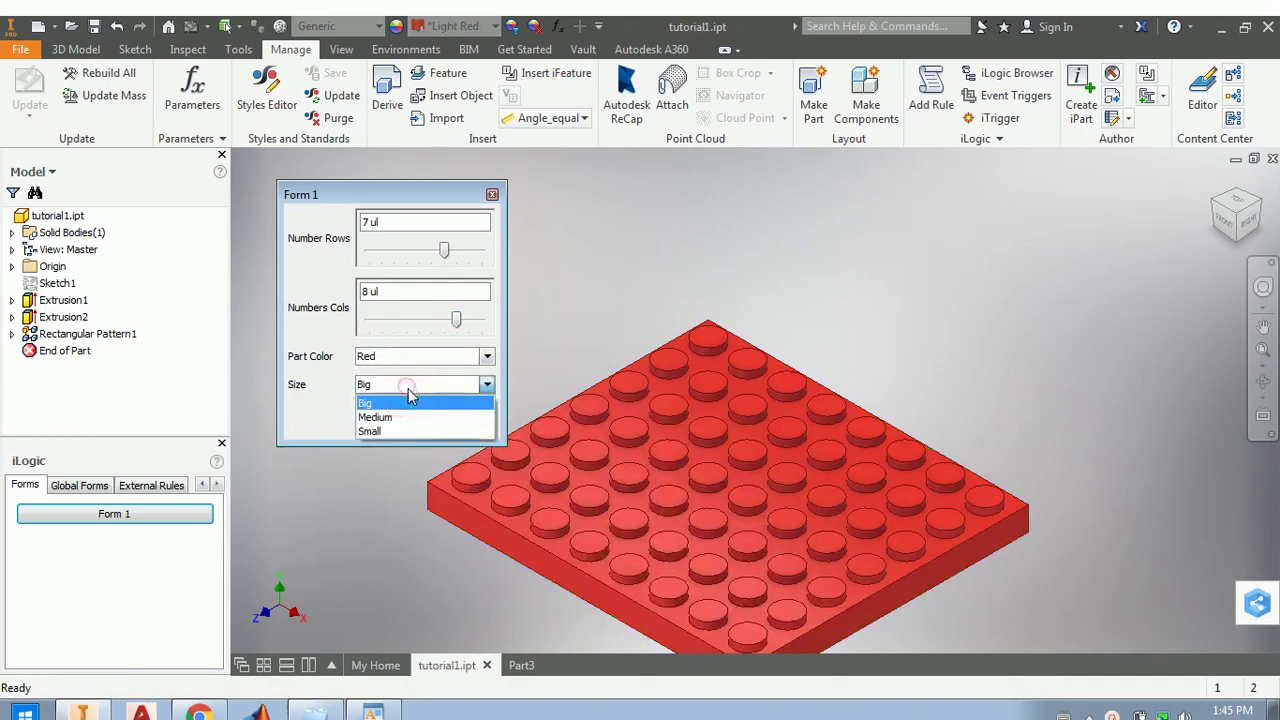
pyautogui.click(390, 416)
pyautogui.click(400, 388)
pyautogui.click(386, 430)
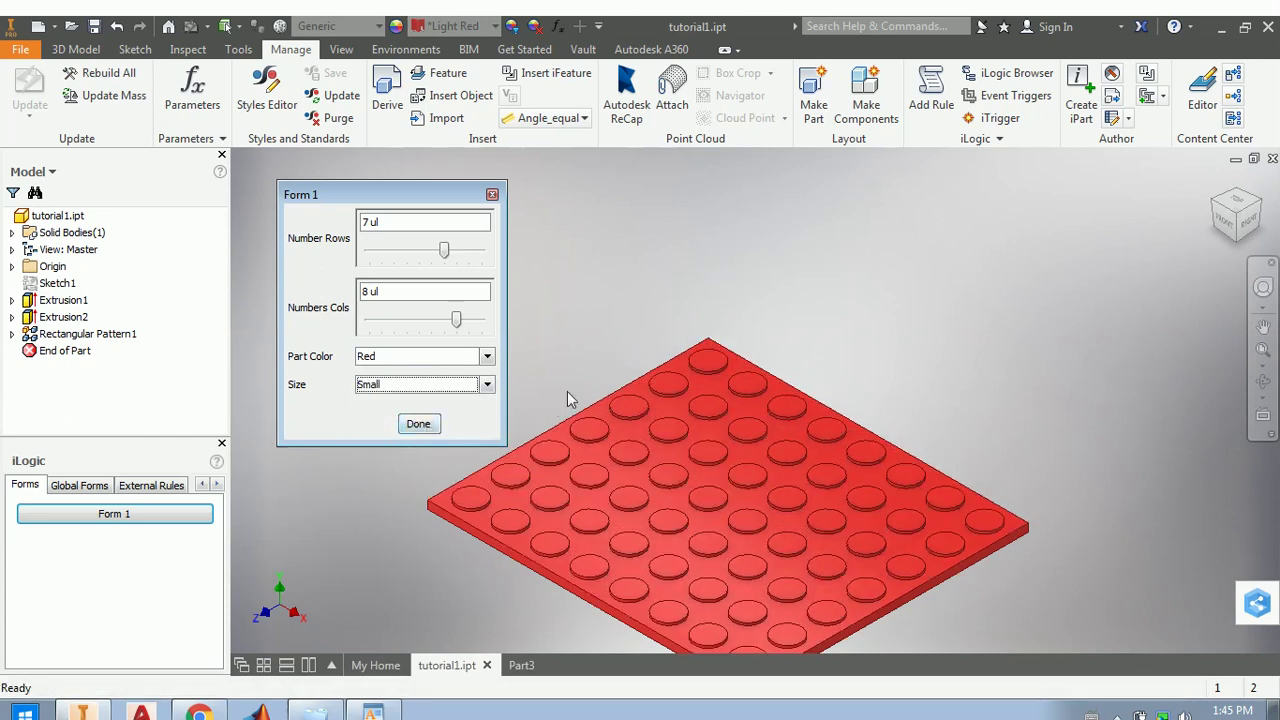
pyautogui.scroll(8, 678, 360)
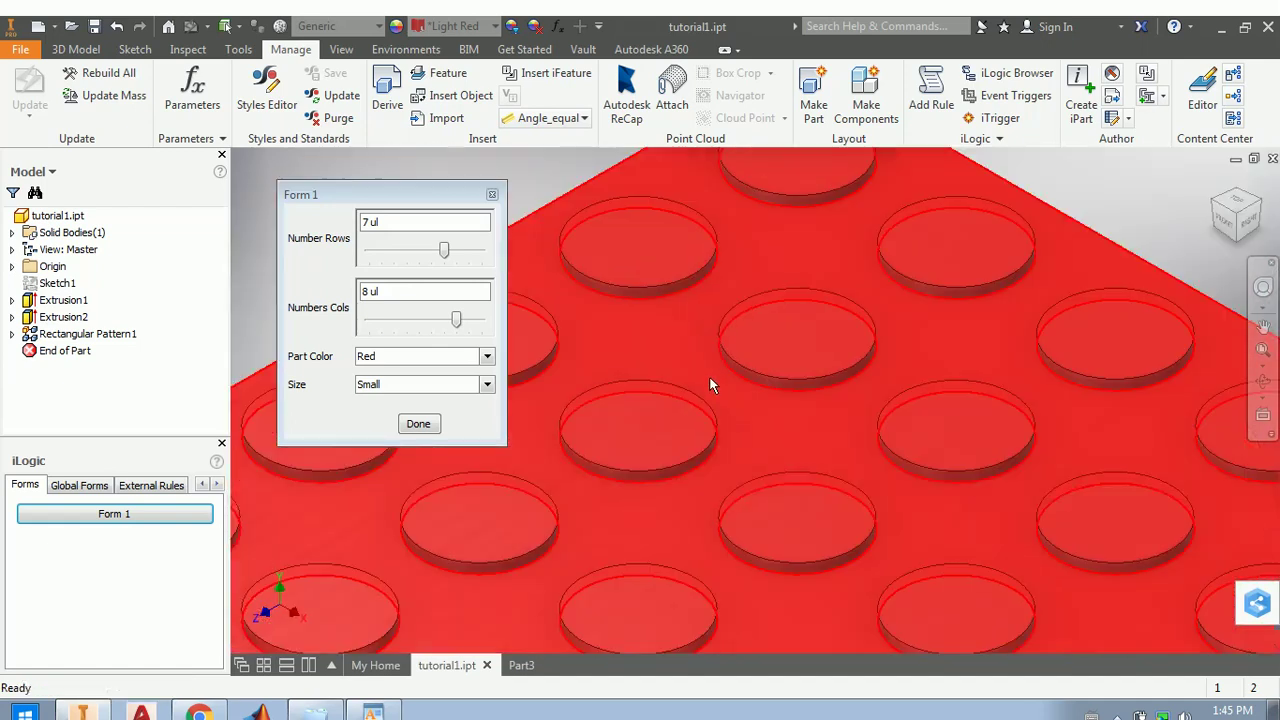
pyautogui.scroll(-6, 709, 376)
pyautogui.scroll(2, 693, 293)
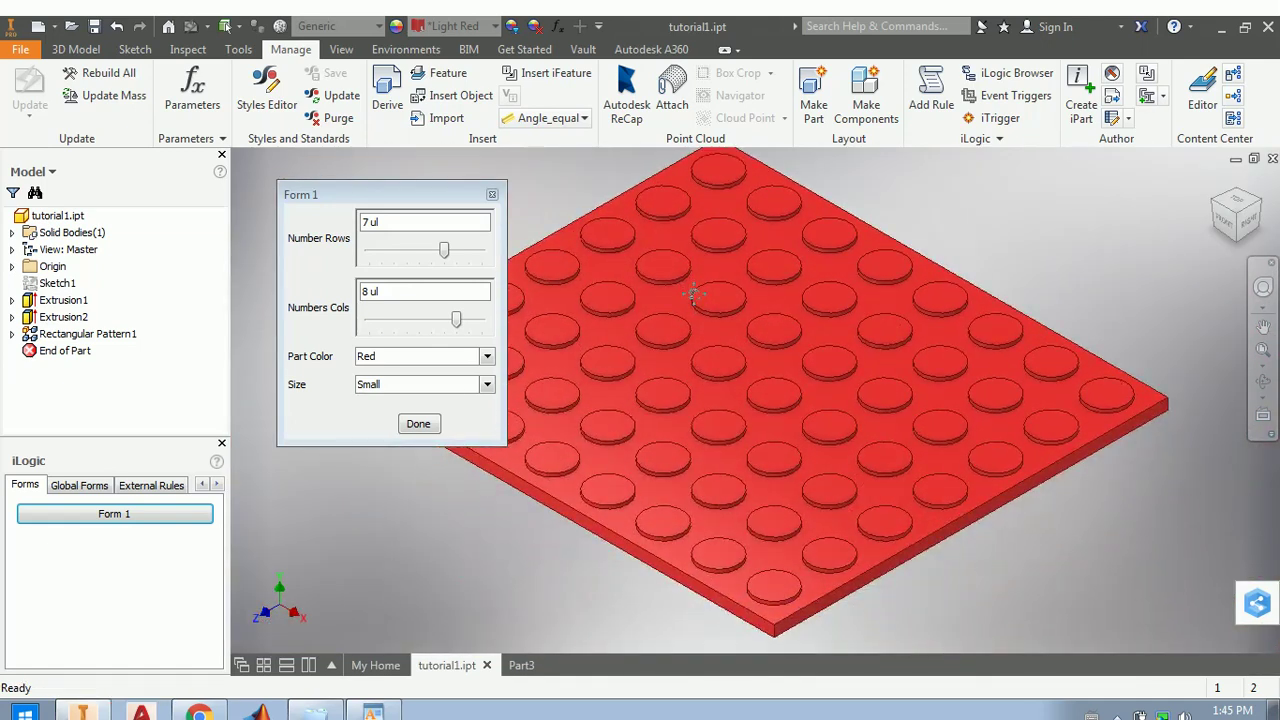
pyautogui.moveTo(721, 322)
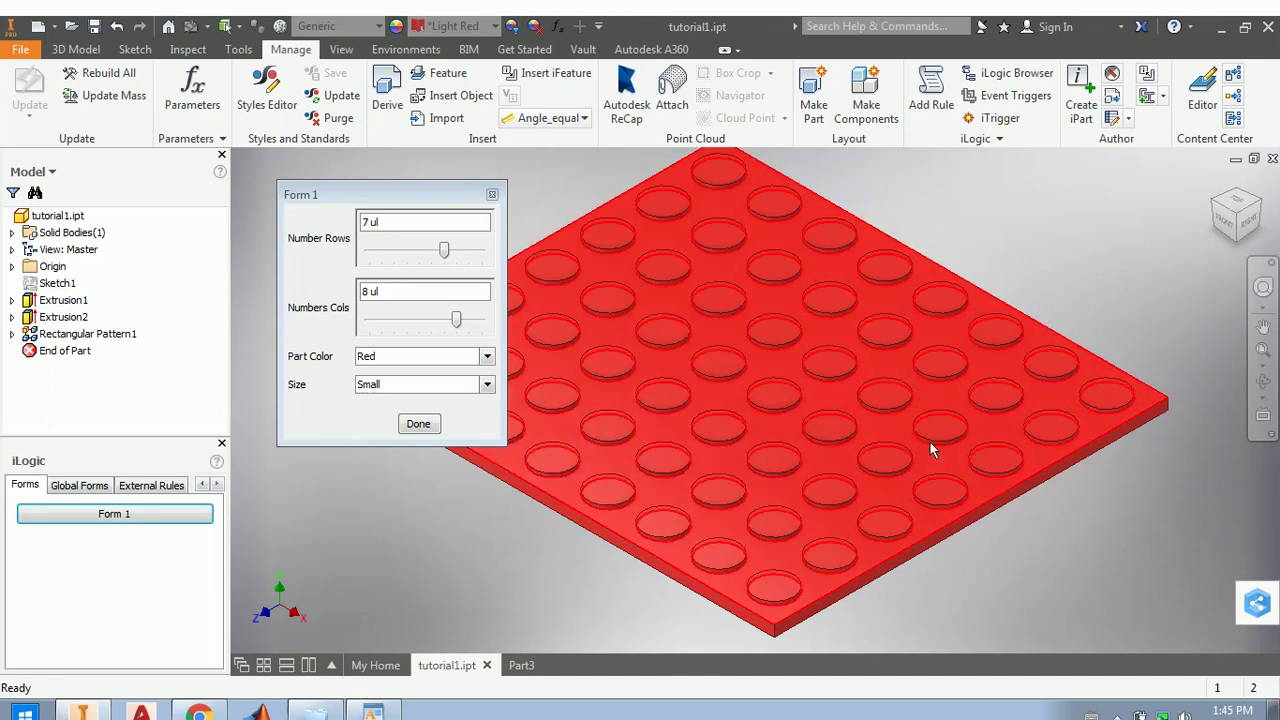
pyautogui.click(436, 426)
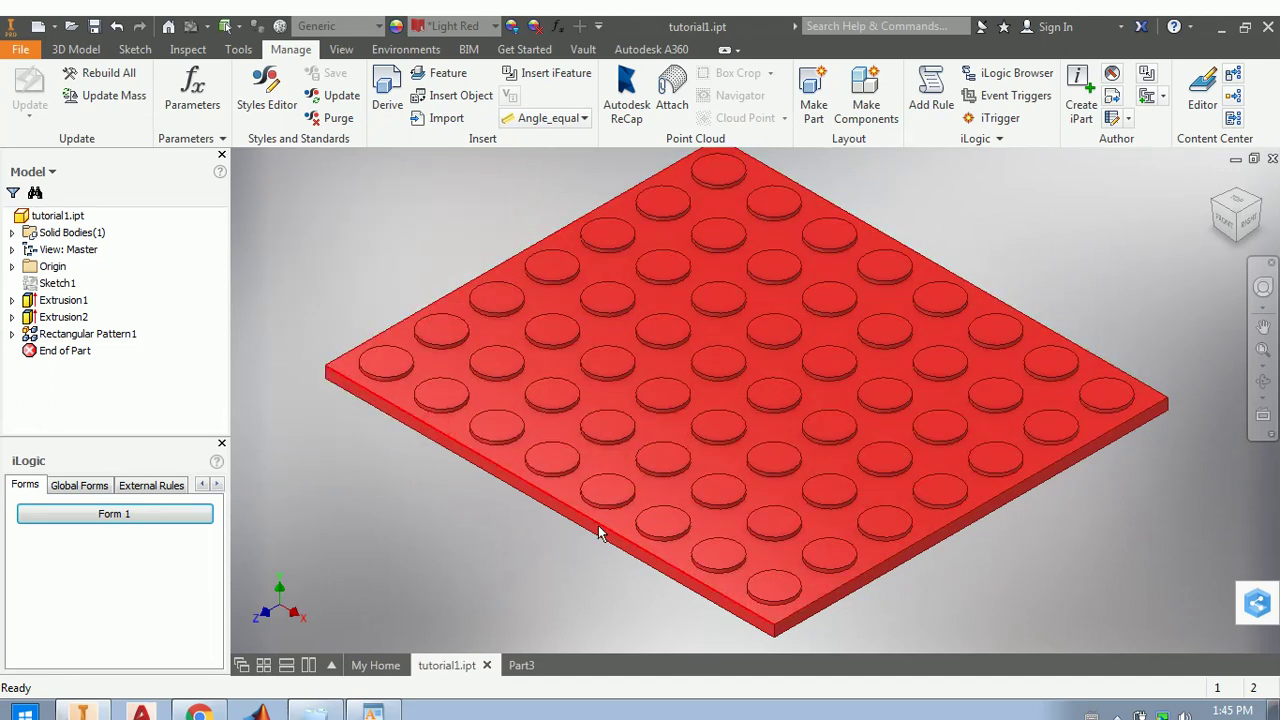
# - Close the empty Part3 and create a new part from the metric Standard (mm).ipt template
pyautogui.click(528, 665)
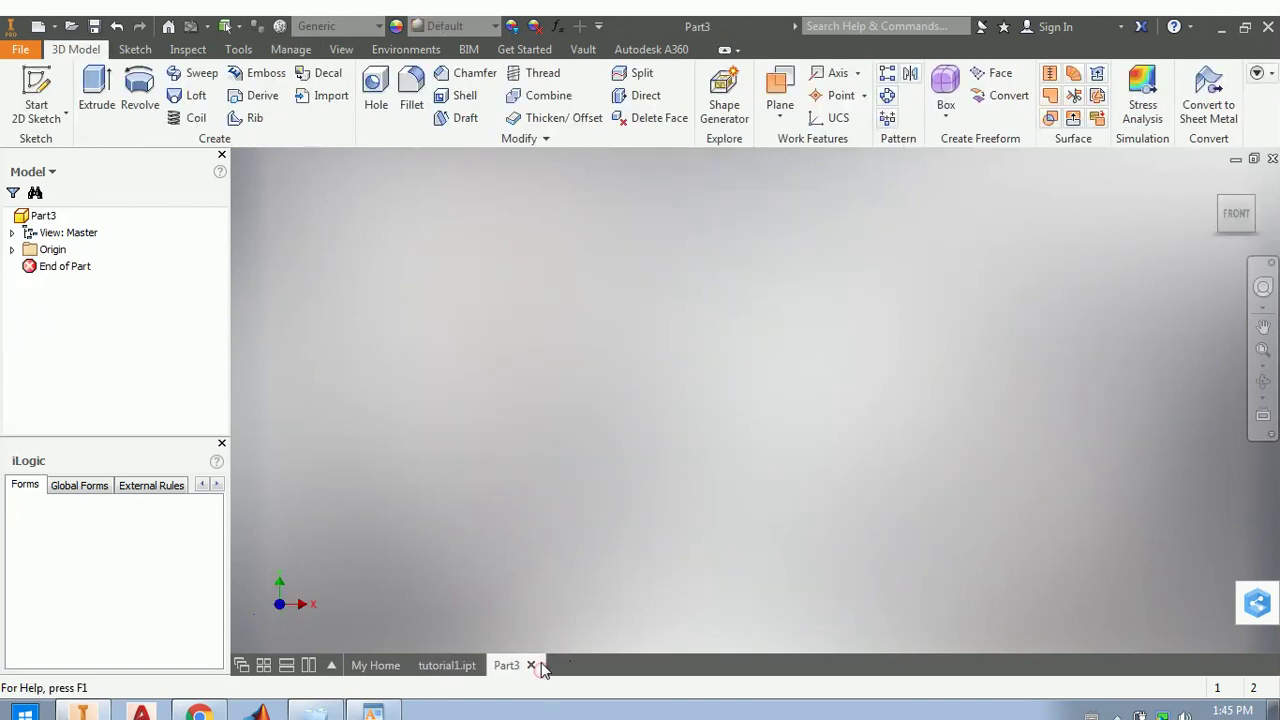
pyautogui.click(535, 662)
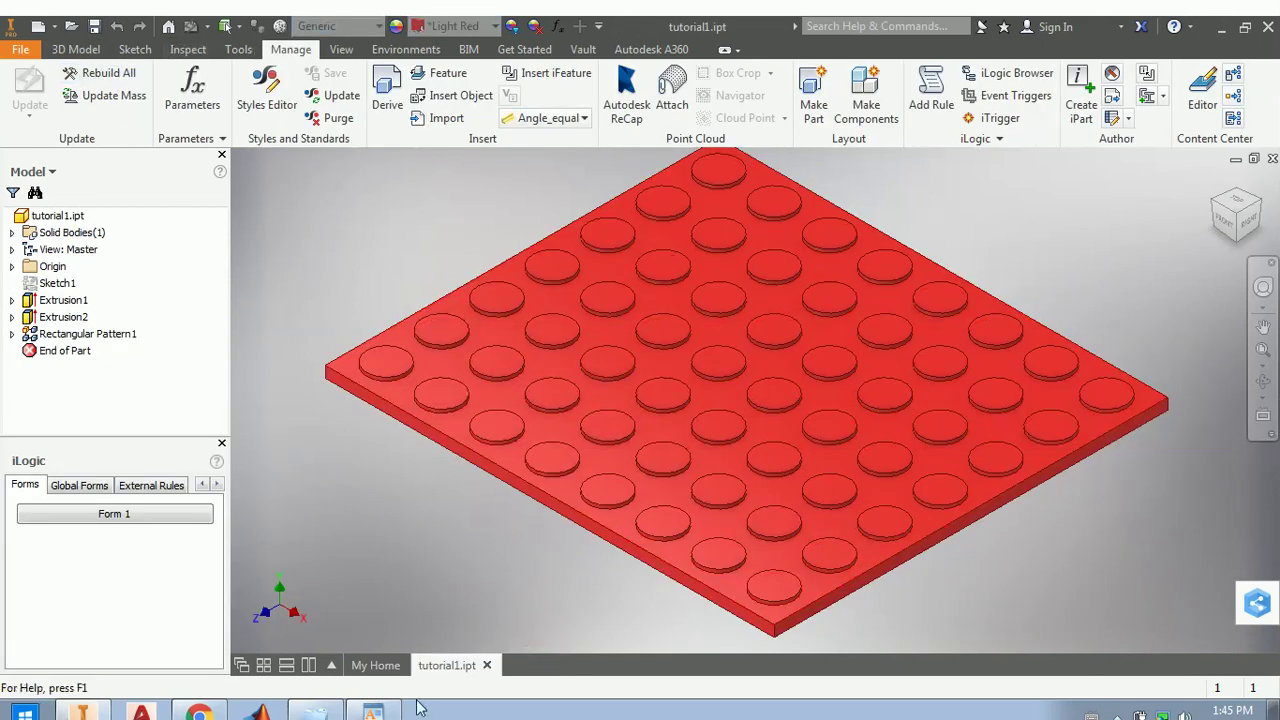
pyautogui.click(380, 666)
pyautogui.click(60, 115)
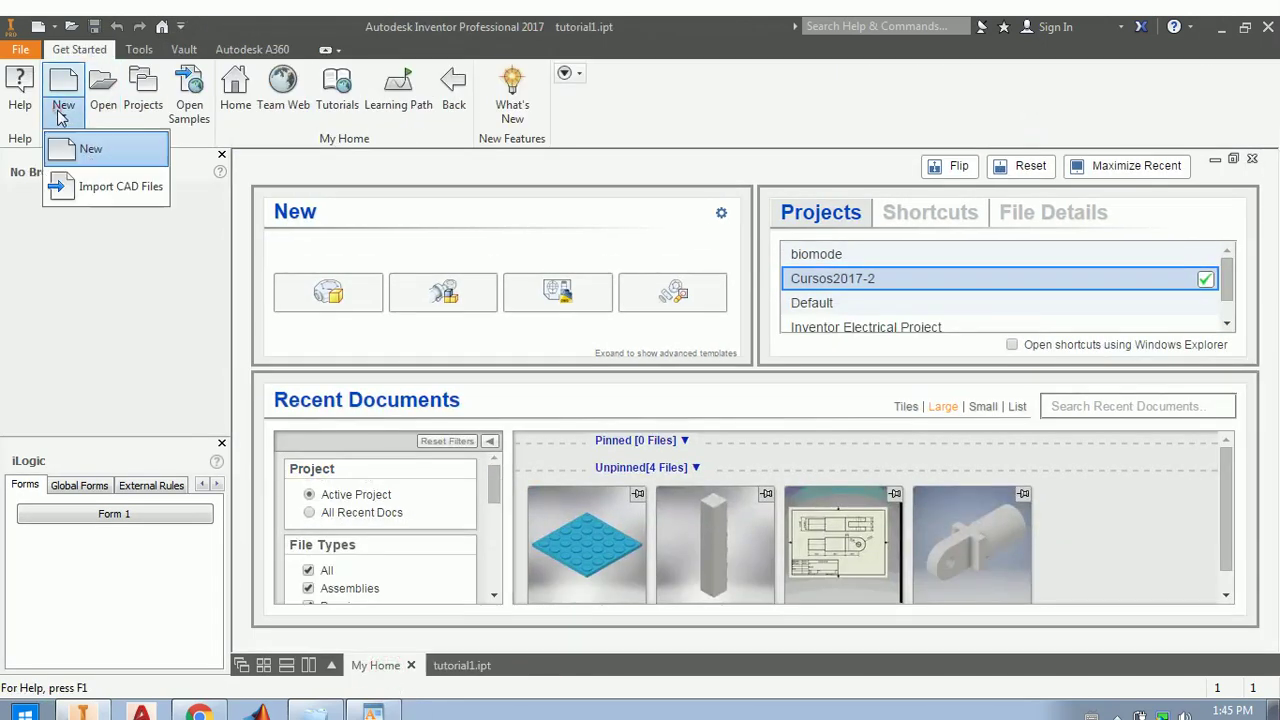
pyautogui.click(88, 148)
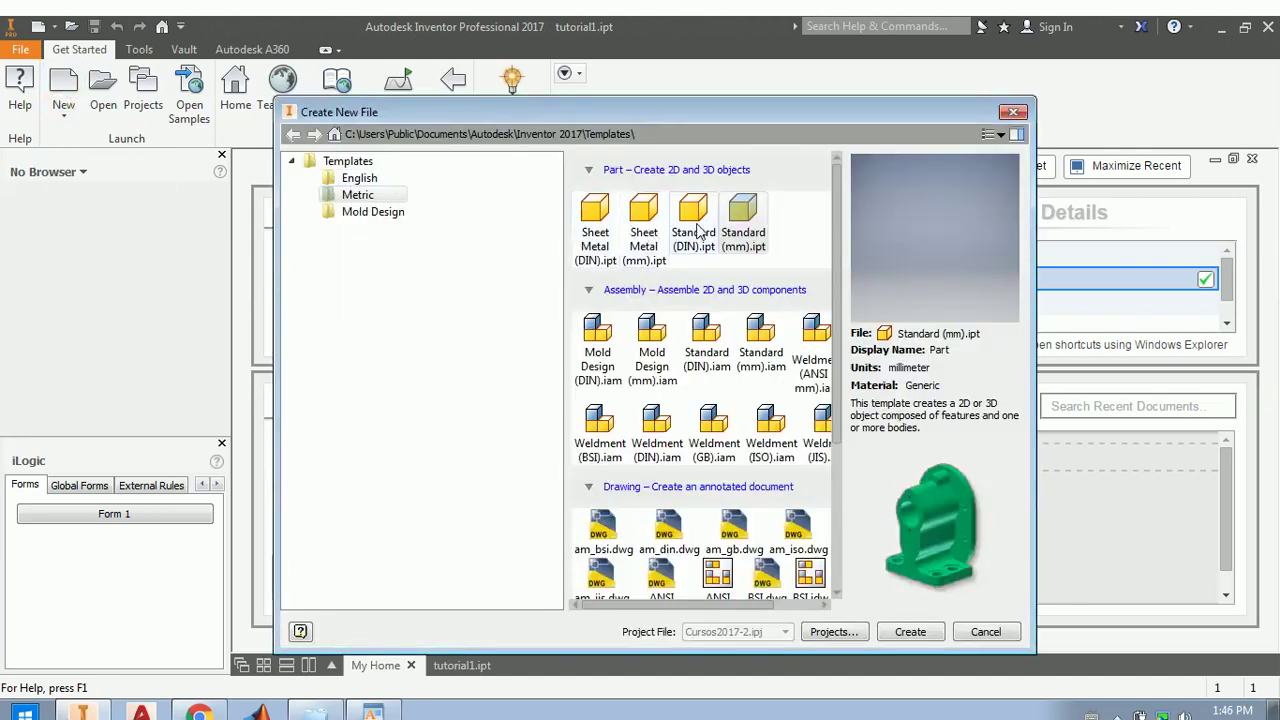
pyautogui.click(910, 630)
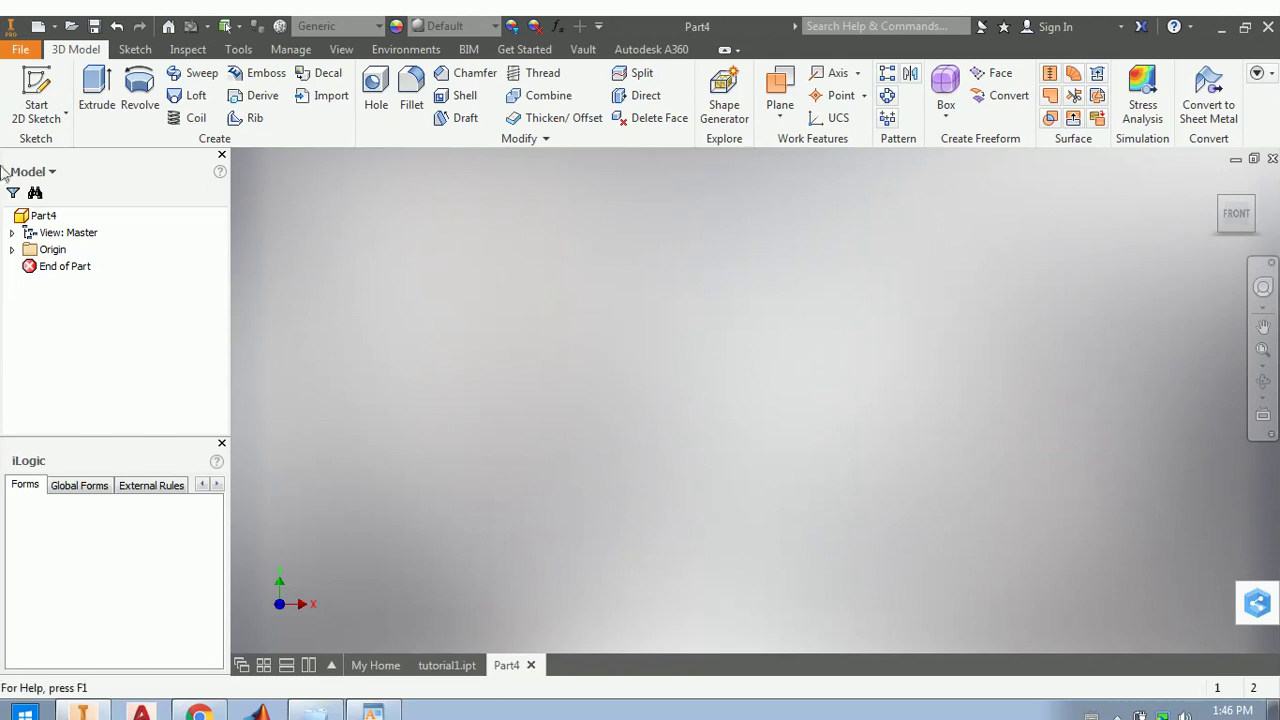
# - Save the new part as tutorial3 in the Cursos2017-2 workspace folder
pyautogui.click(96, 27)
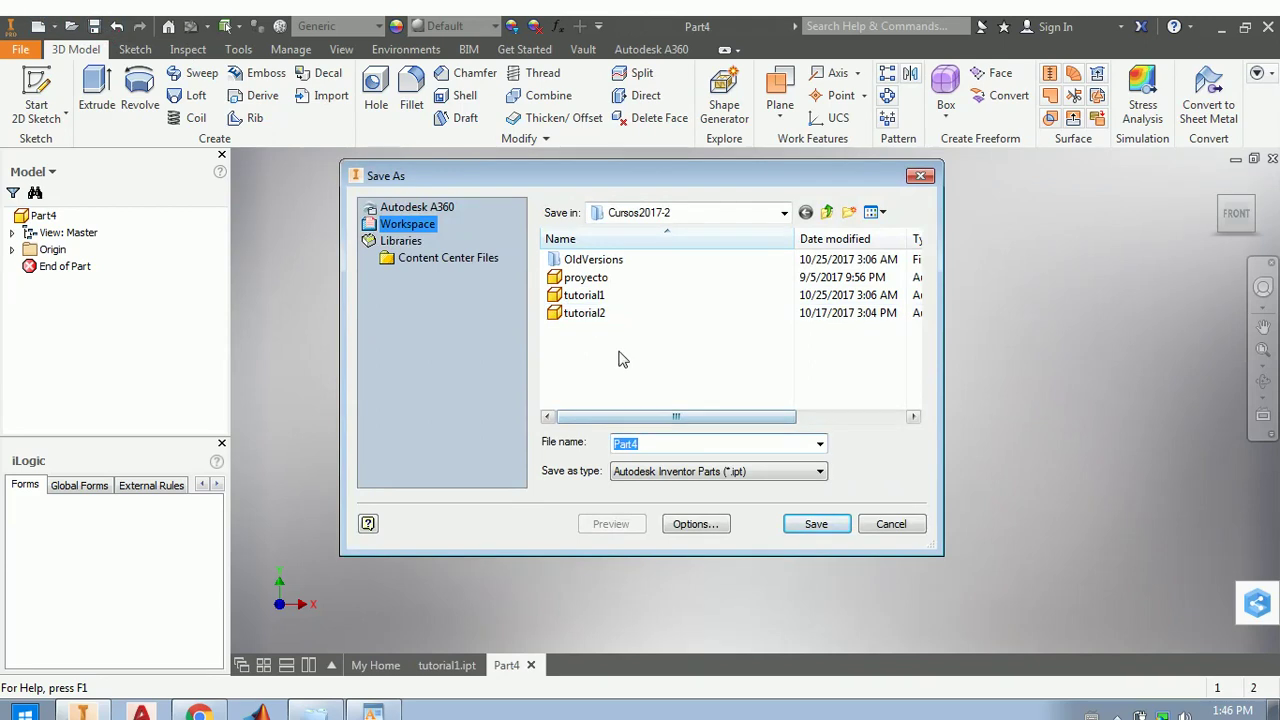
pyautogui.write('tur')
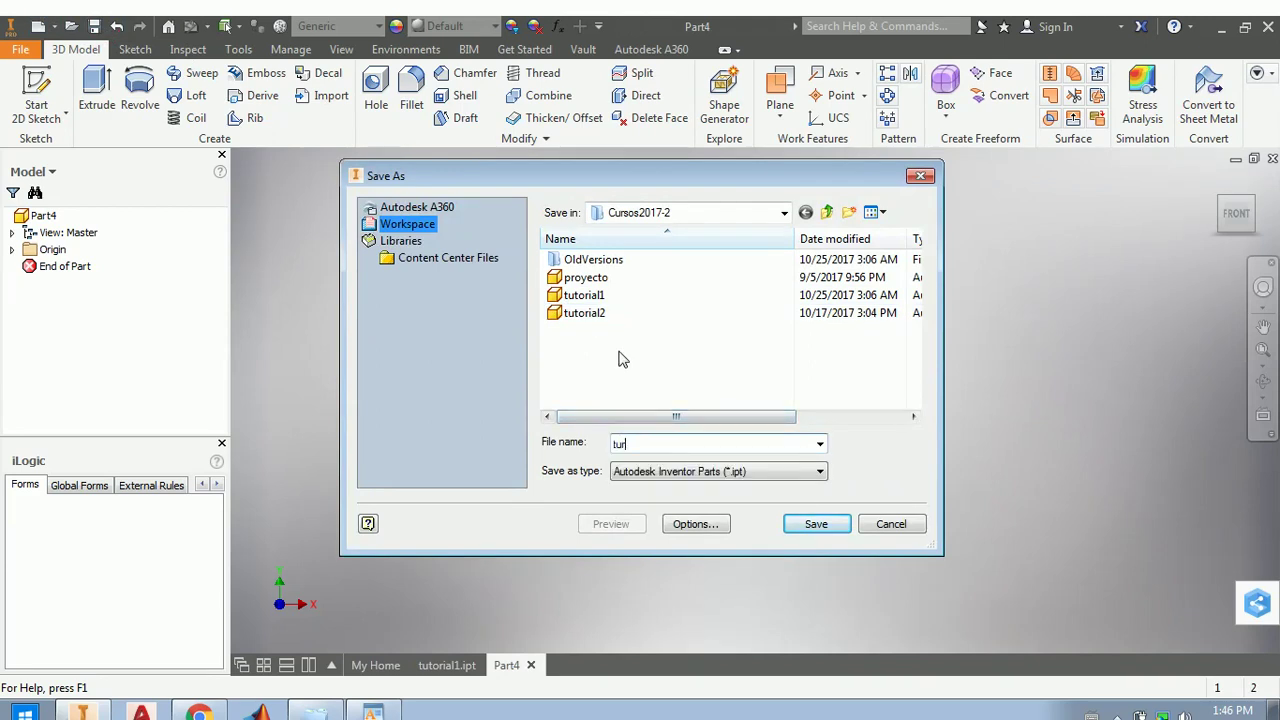
pyautogui.press('BackSpace')
pyautogui.write('torial')
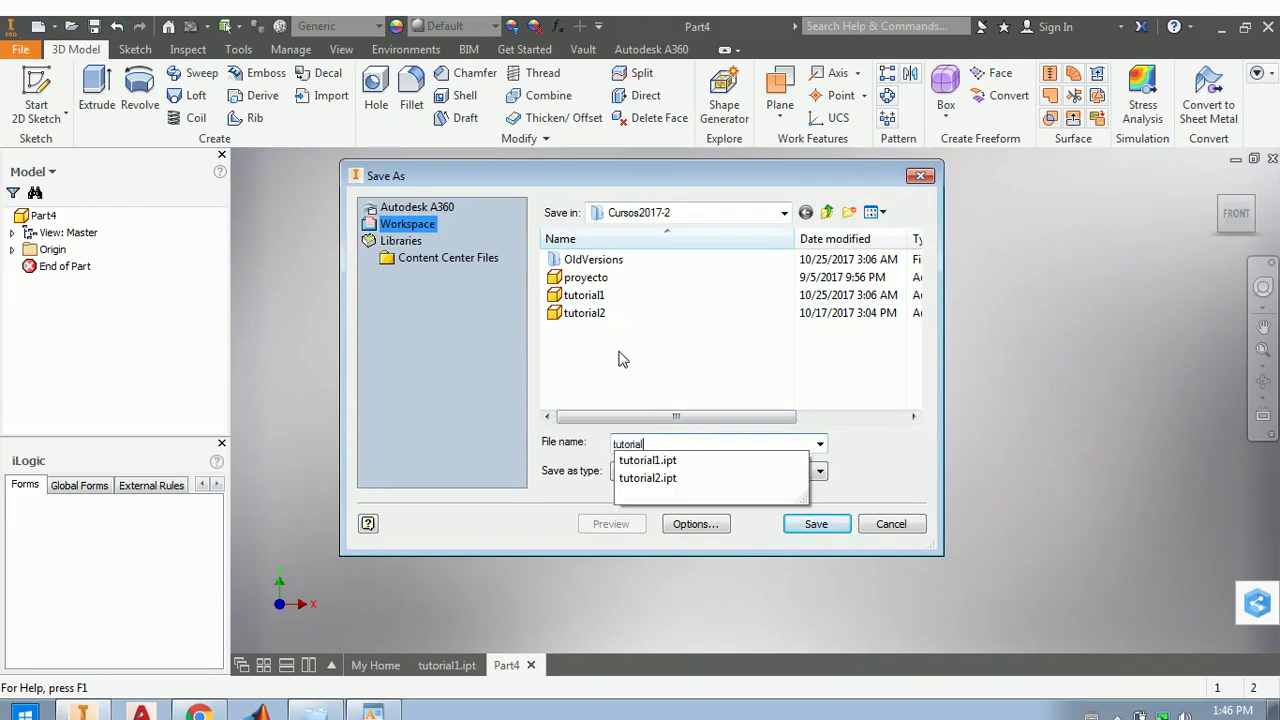
pyautogui.write('3')
pyautogui.press('Return')
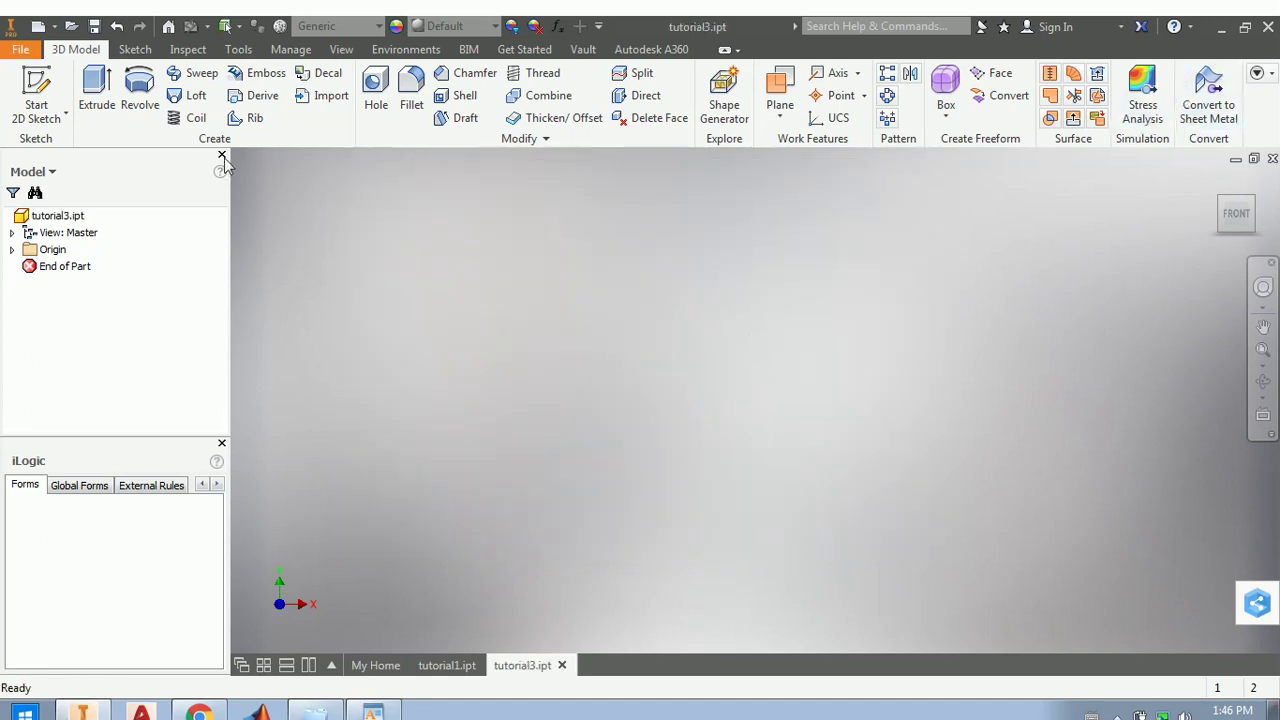
# - Start a 2D sketch on the horizontal XZ origin plane and draw a two-point center rectangle centered on the origin
pyautogui.click(36, 95)
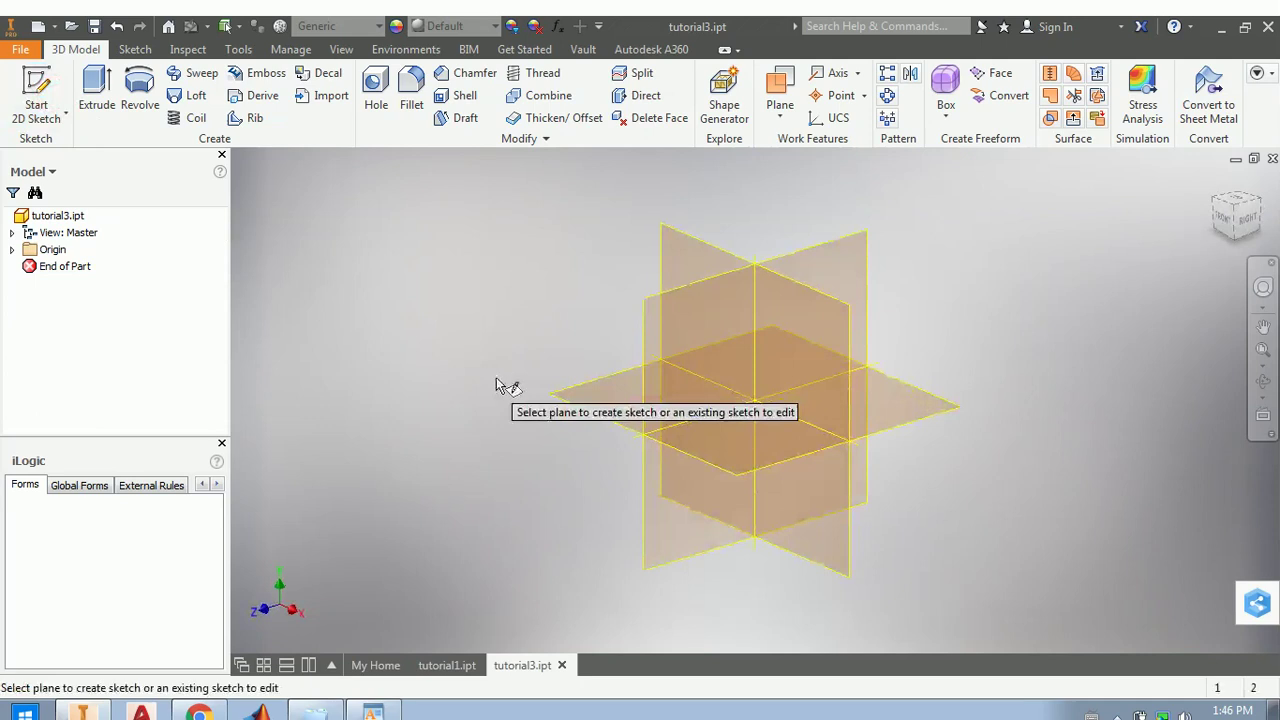
pyautogui.click(580, 402)
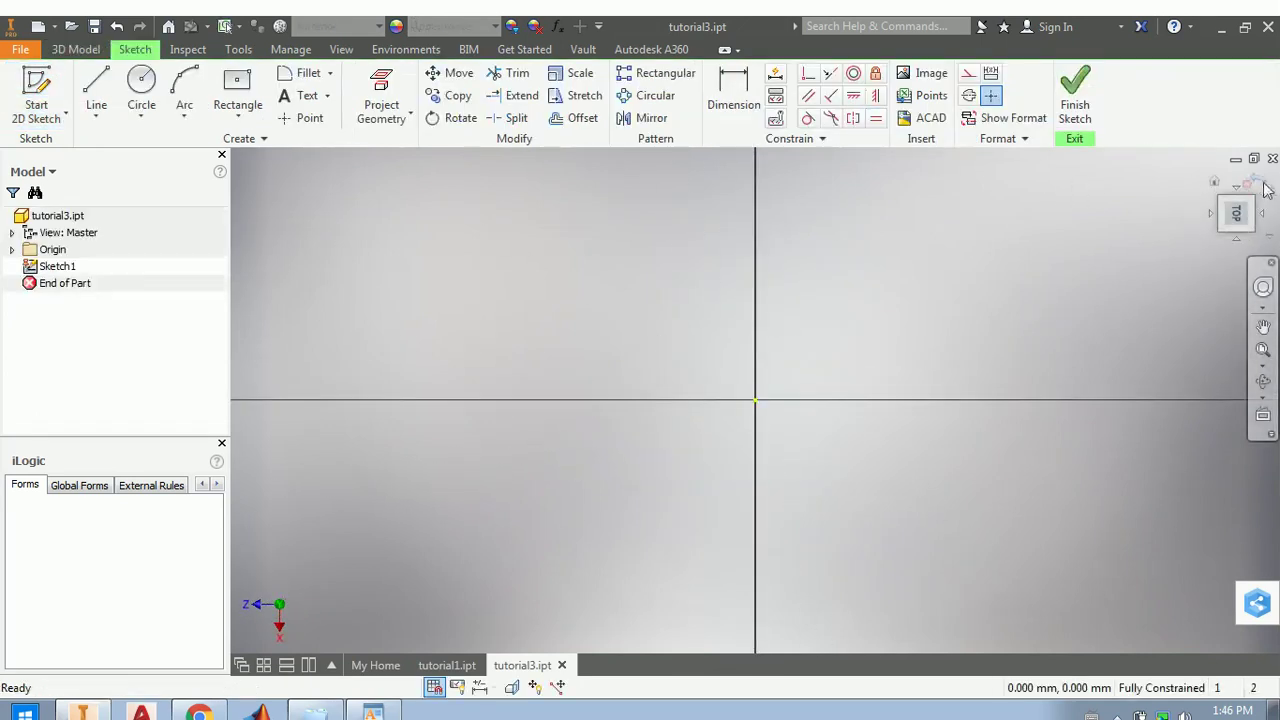
pyautogui.click(1264, 188)
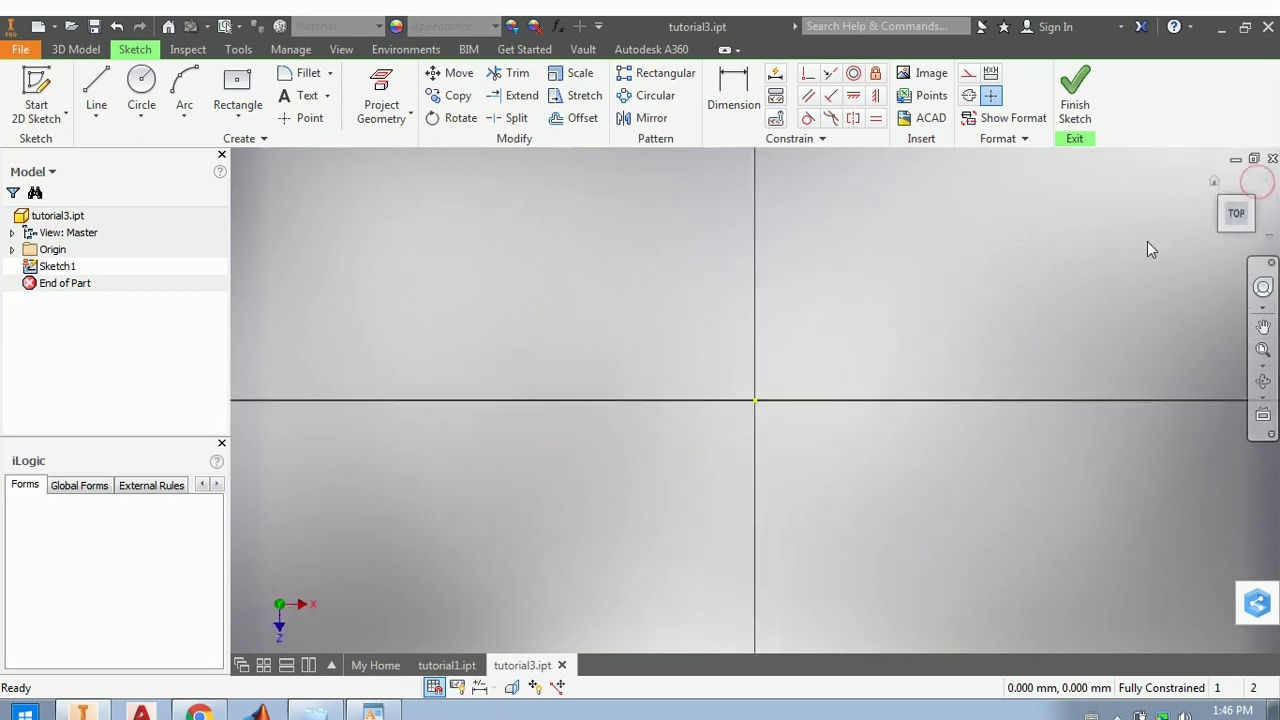
pyautogui.click(258, 118)
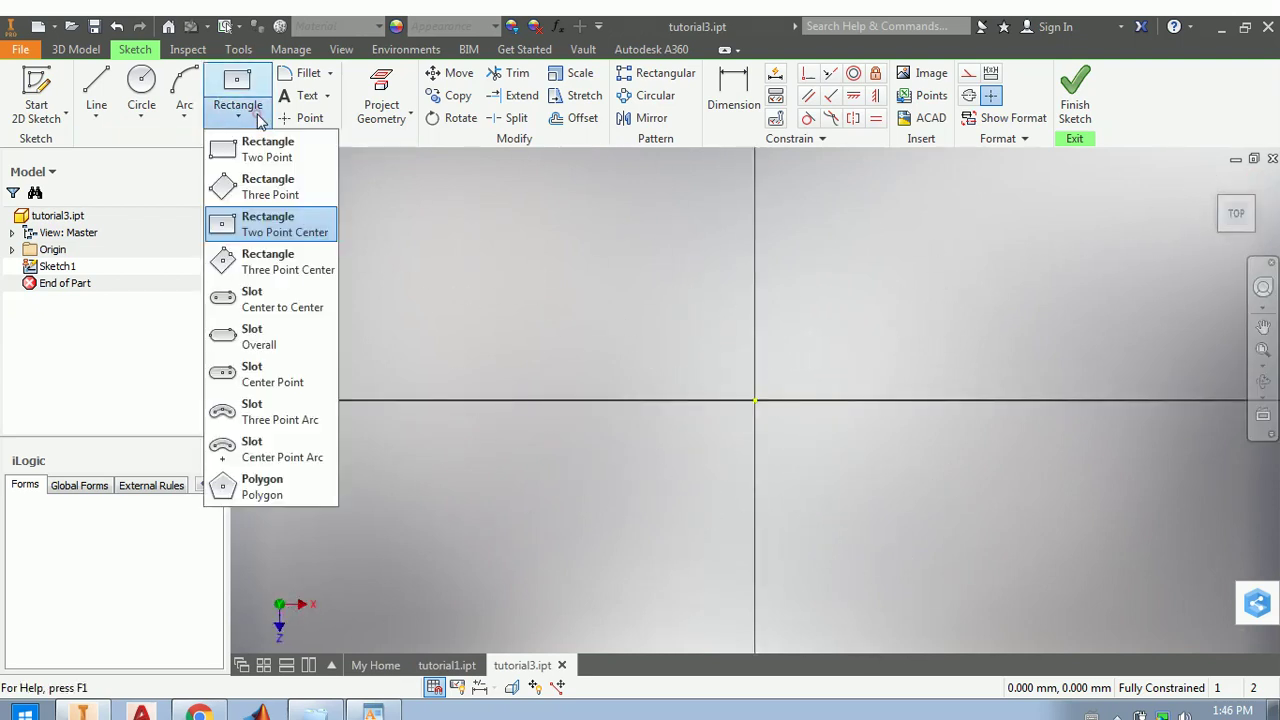
pyautogui.click(268, 222)
pyautogui.click(754, 400)
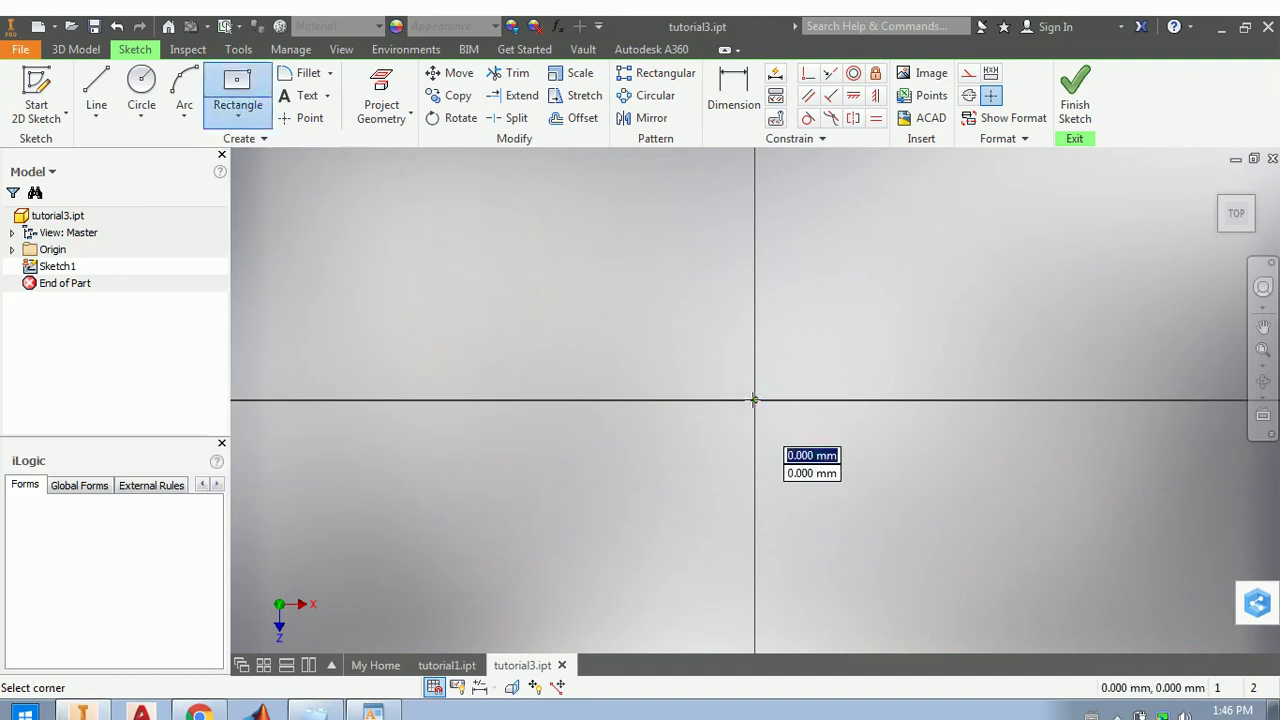
pyautogui.click(579, 273)
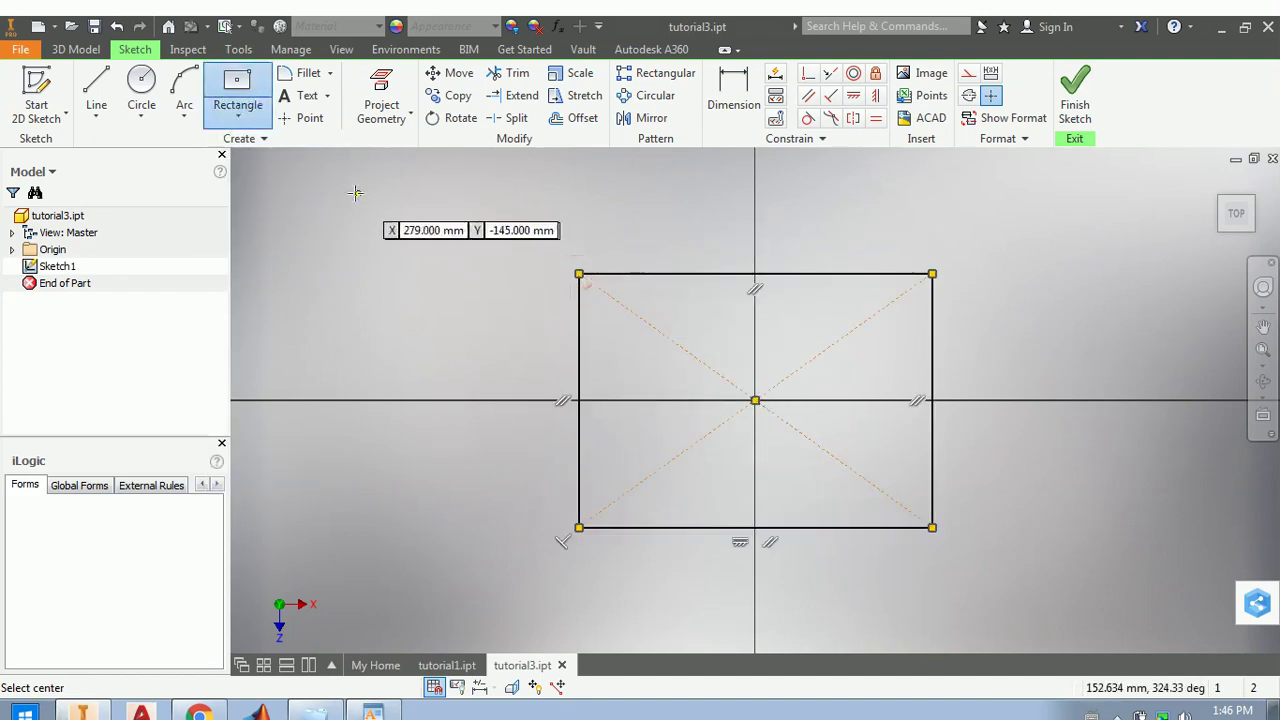
# - Draw a circle about 161 mm in diameter centered on the origin, inside the rectangle
pyautogui.click(141, 88)
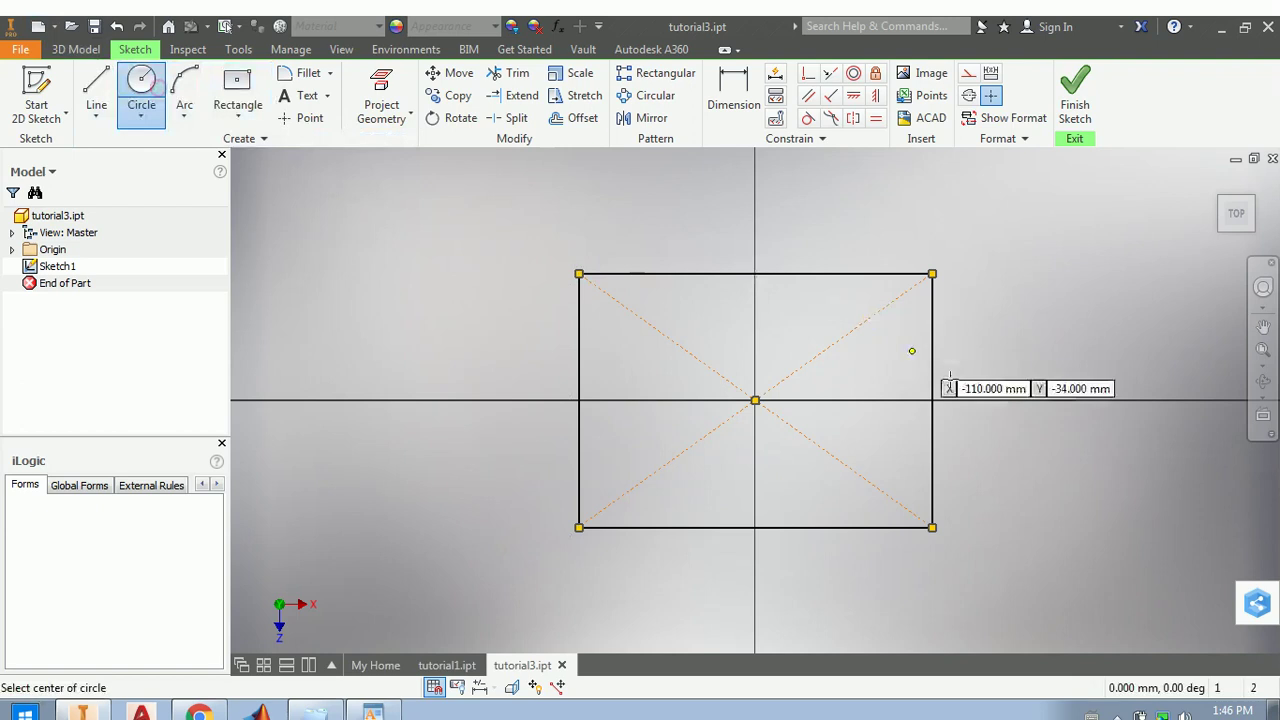
pyautogui.click(756, 401)
pyautogui.click(822, 307)
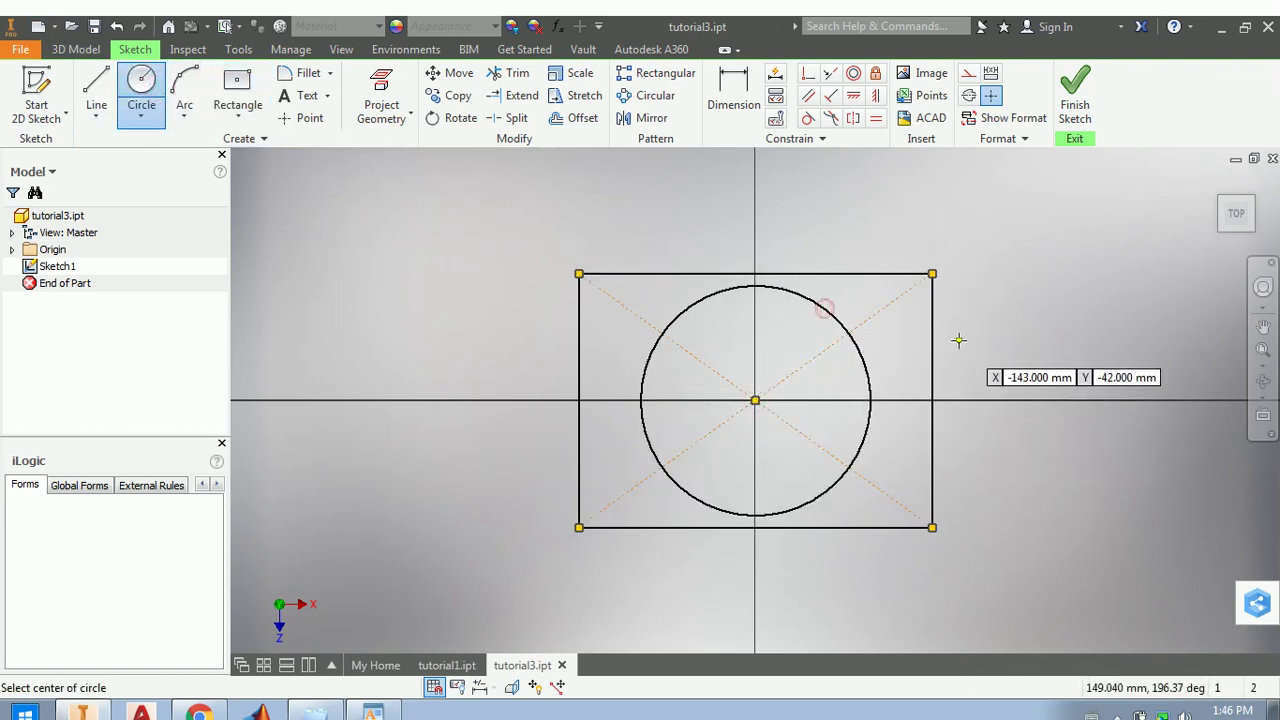
# - Dimension the circle's diameter as 3 mm
pyautogui.click(731, 72)
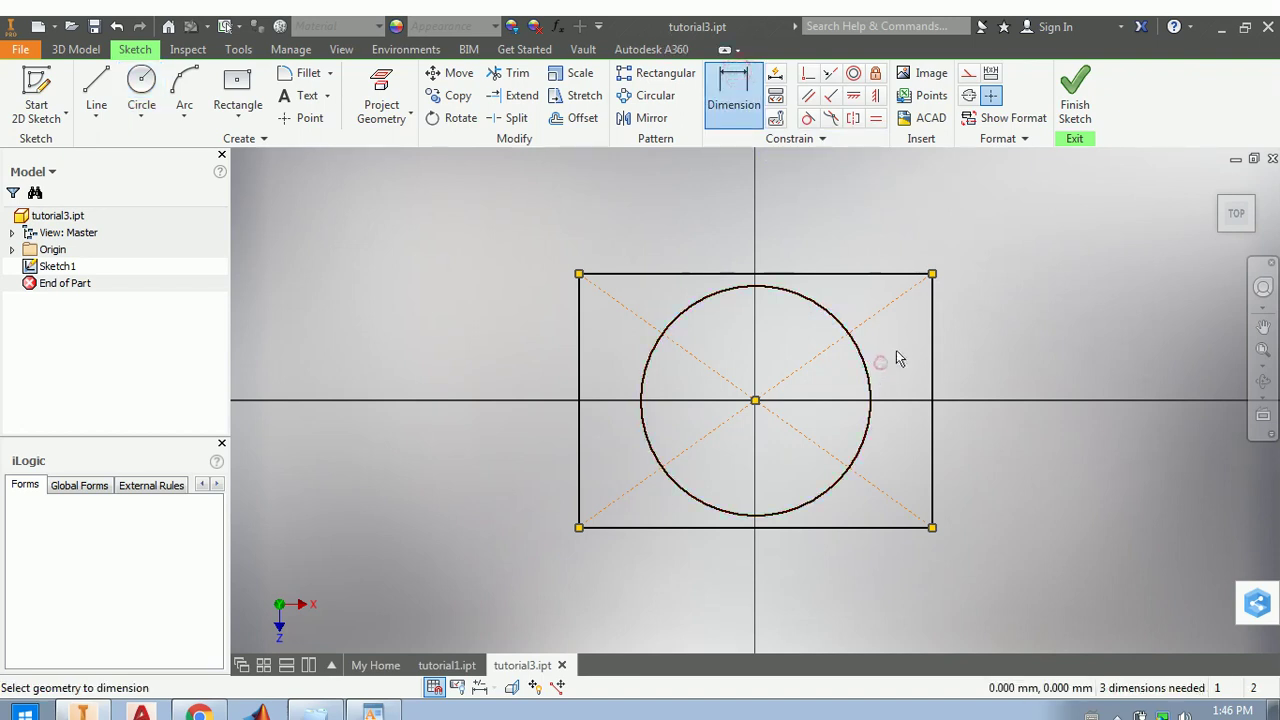
pyautogui.click(868, 372)
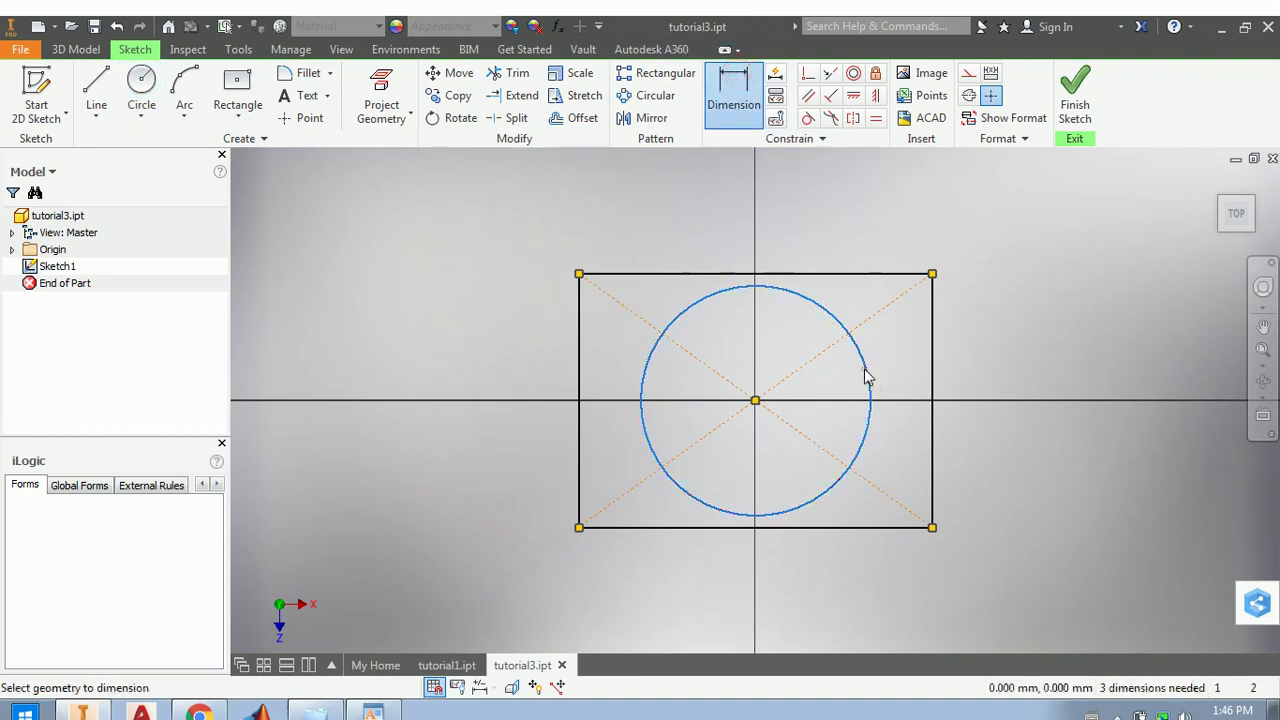
pyautogui.click(1035, 347)
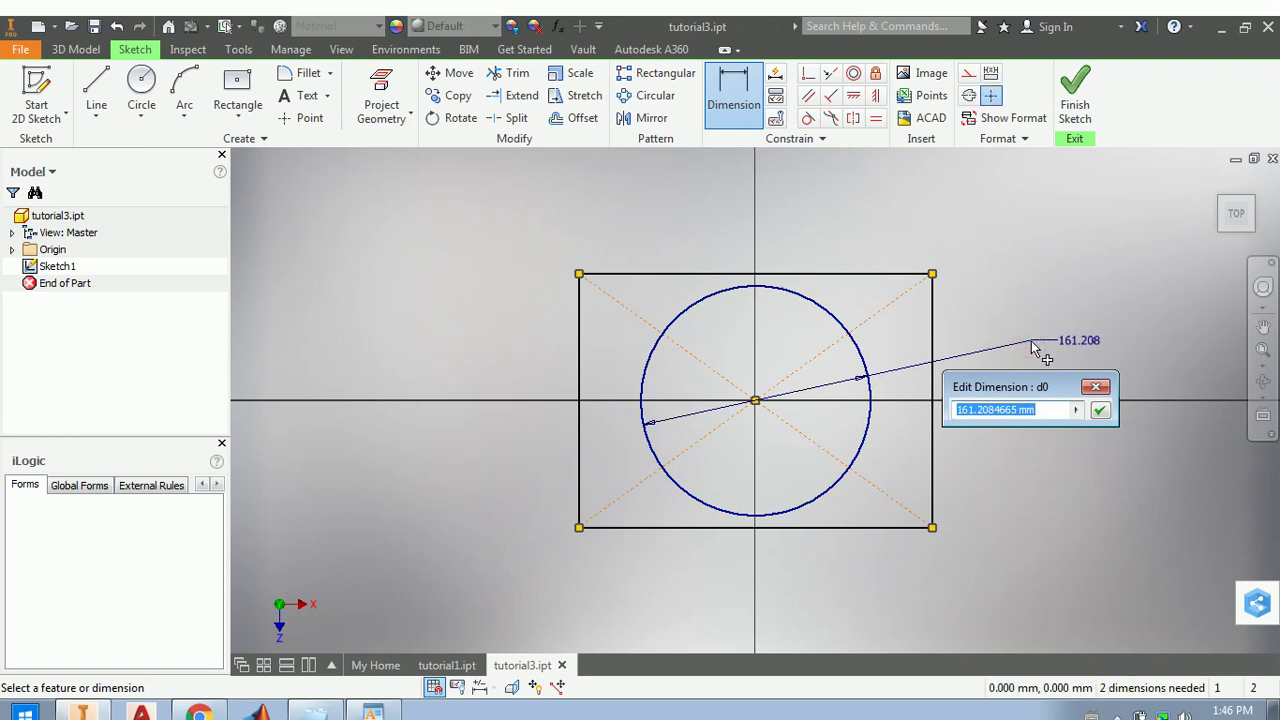
pyautogui.write('10')
pyautogui.press('Return')
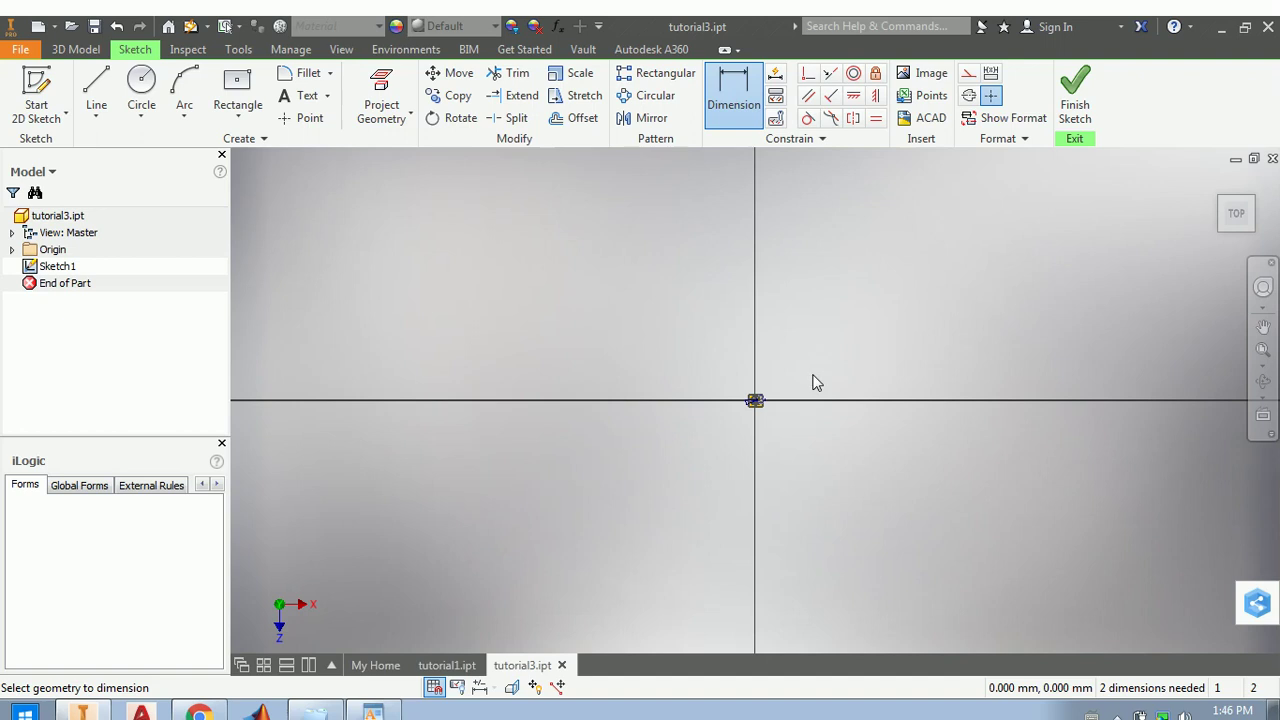
# - Dimension the rectangle's vertical side as 3.5 mm
pyautogui.scroll(5, 814, 375)
pyautogui.moveTo(814, 371)
pyautogui.mouseDown(button='middle')
pyautogui.moveTo(723, 434)
pyautogui.moveTo(889, 357)
pyautogui.mouseUp(button='middle')
pyautogui.scroll(3, 870, 365)
pyautogui.moveTo(816, 379); pyautogui.dragTo(974, 362, button='middle')
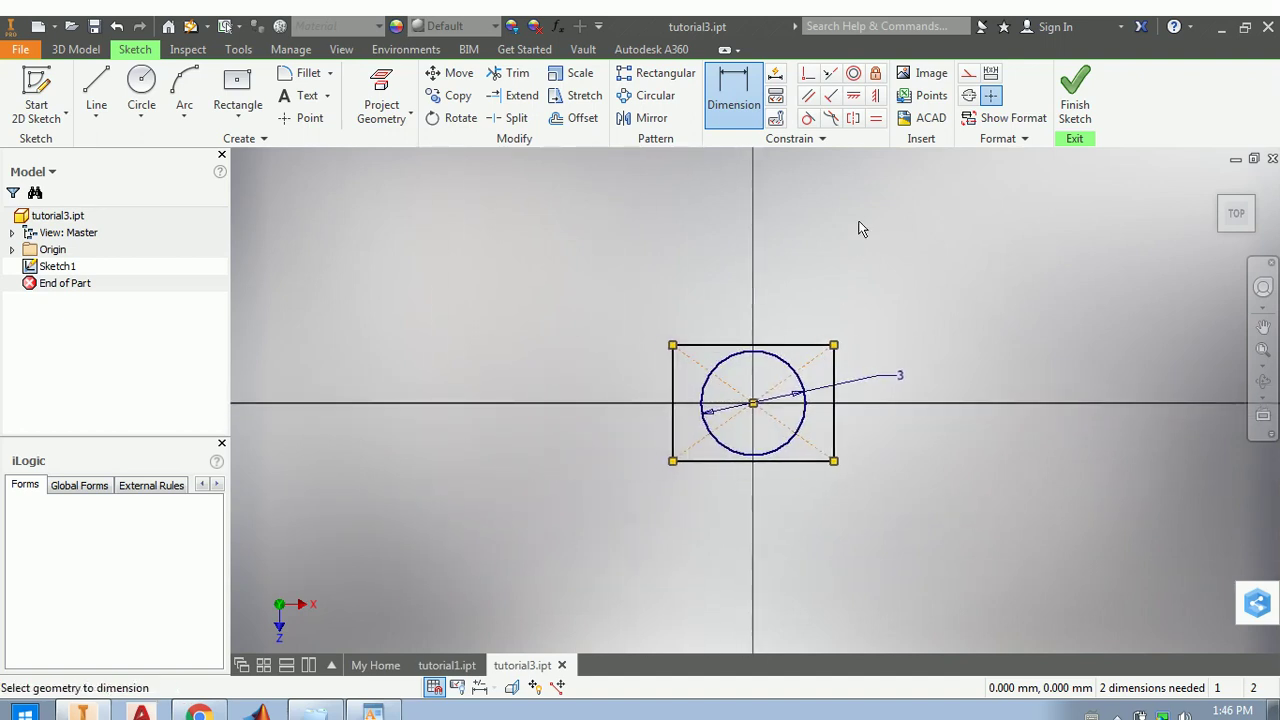
pyautogui.click(831, 440)
pyautogui.click(895, 428)
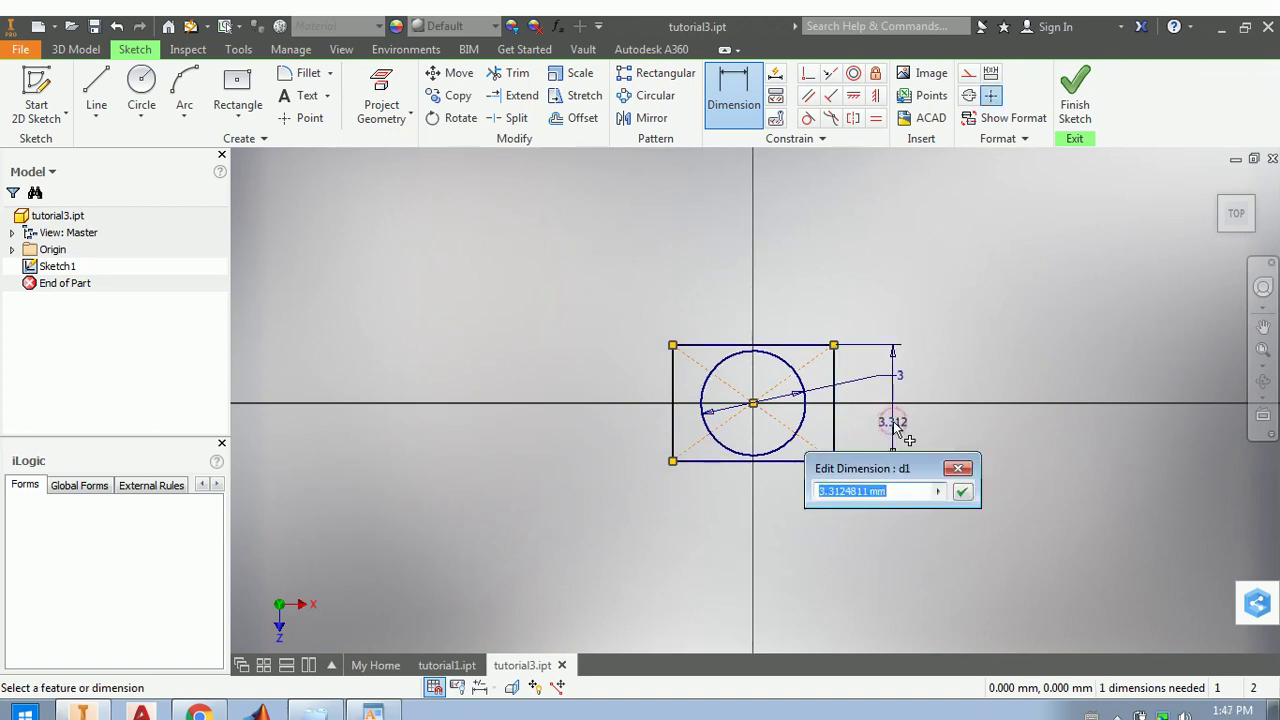
pyautogui.write('3.5')
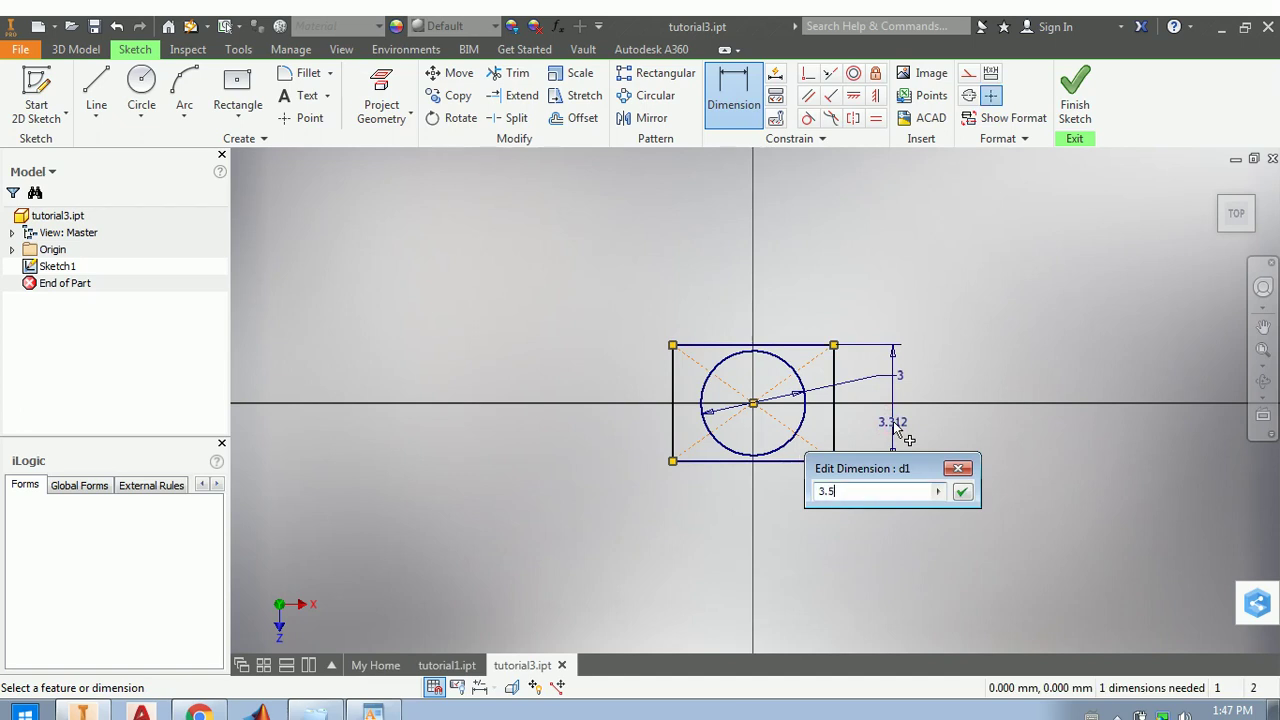
pyautogui.press('Return')
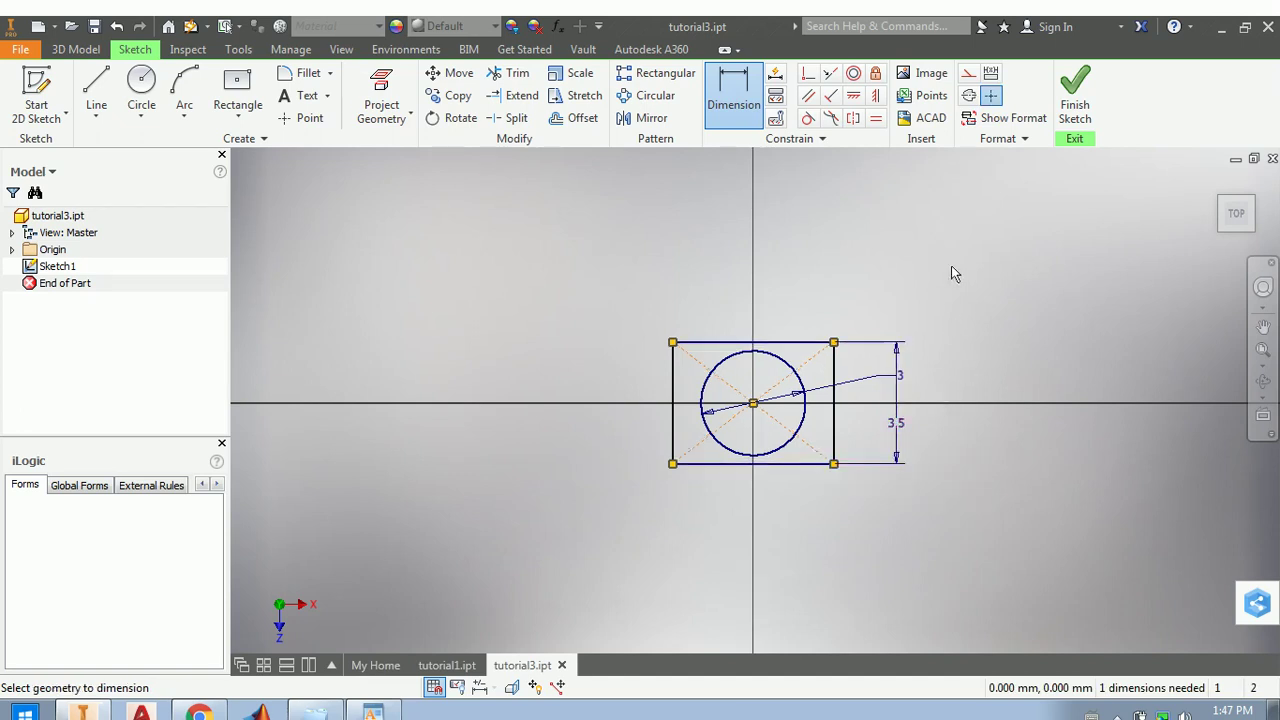
# - Apply an equal constraint between the rectangle's vertical and horizontal sides to make it a square
pyautogui.click(875, 118)
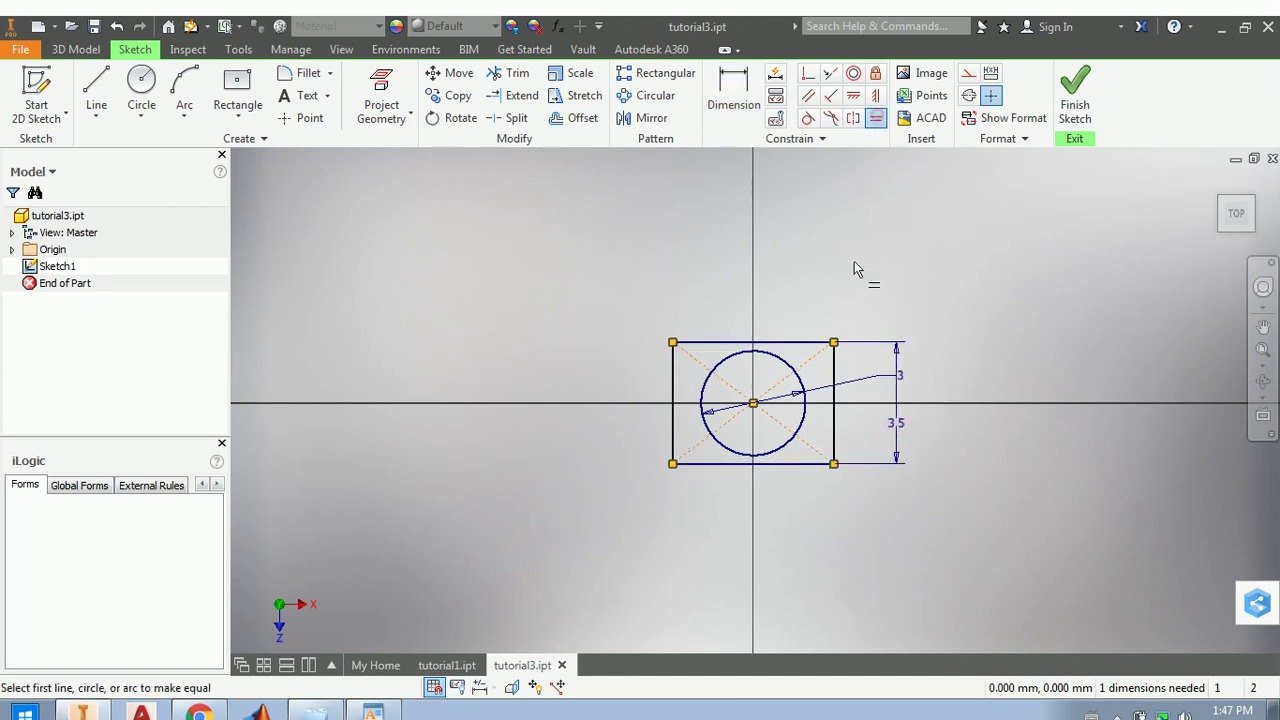
pyautogui.click(834, 362)
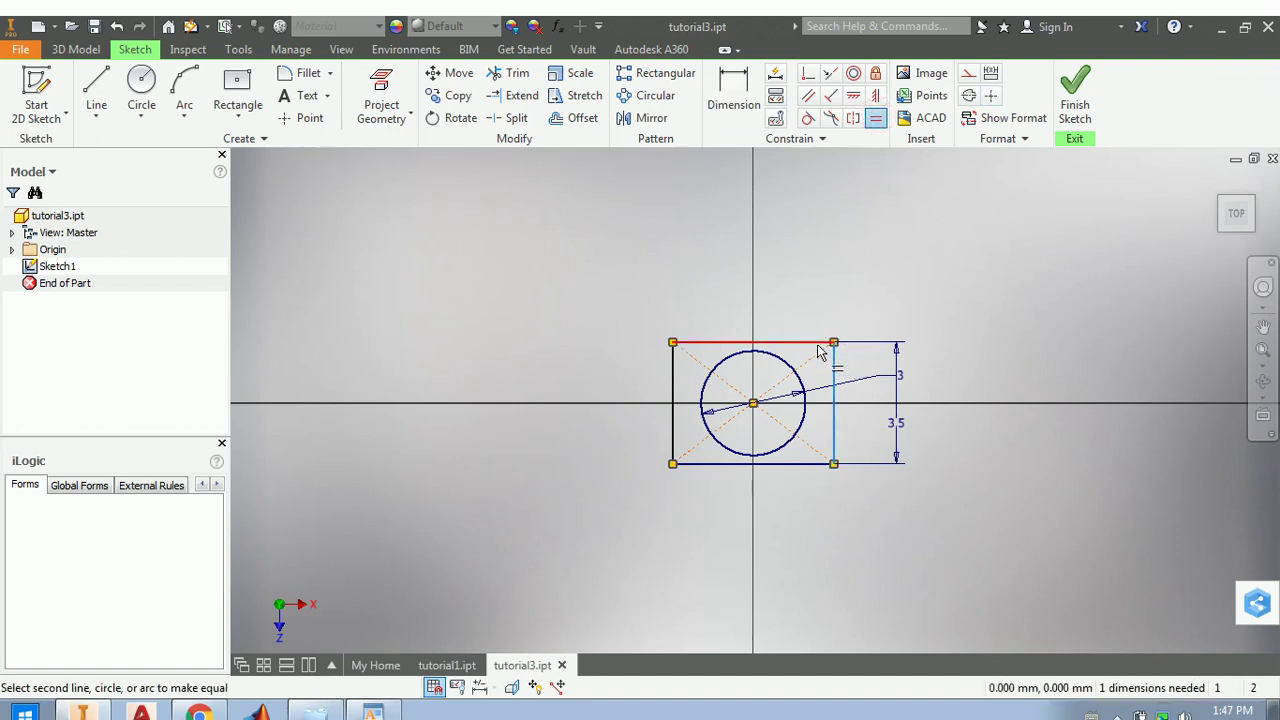
pyautogui.click(818, 347)
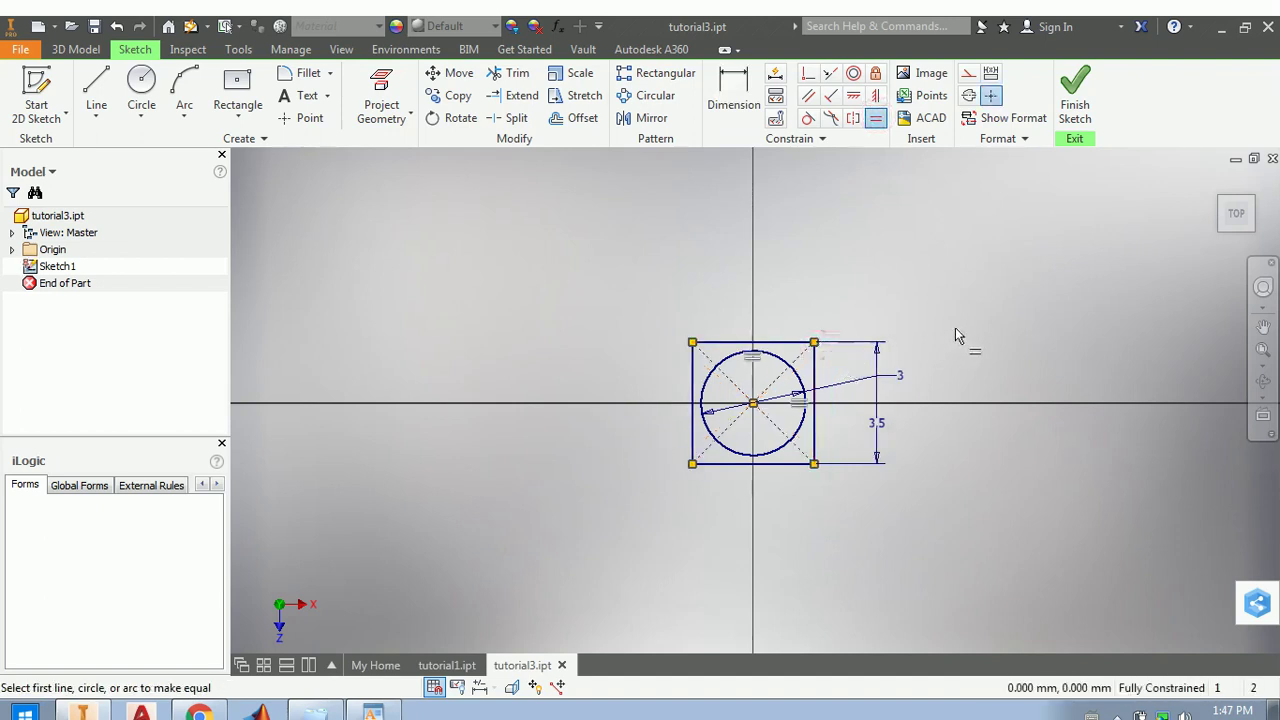
pyautogui.press('Escape')
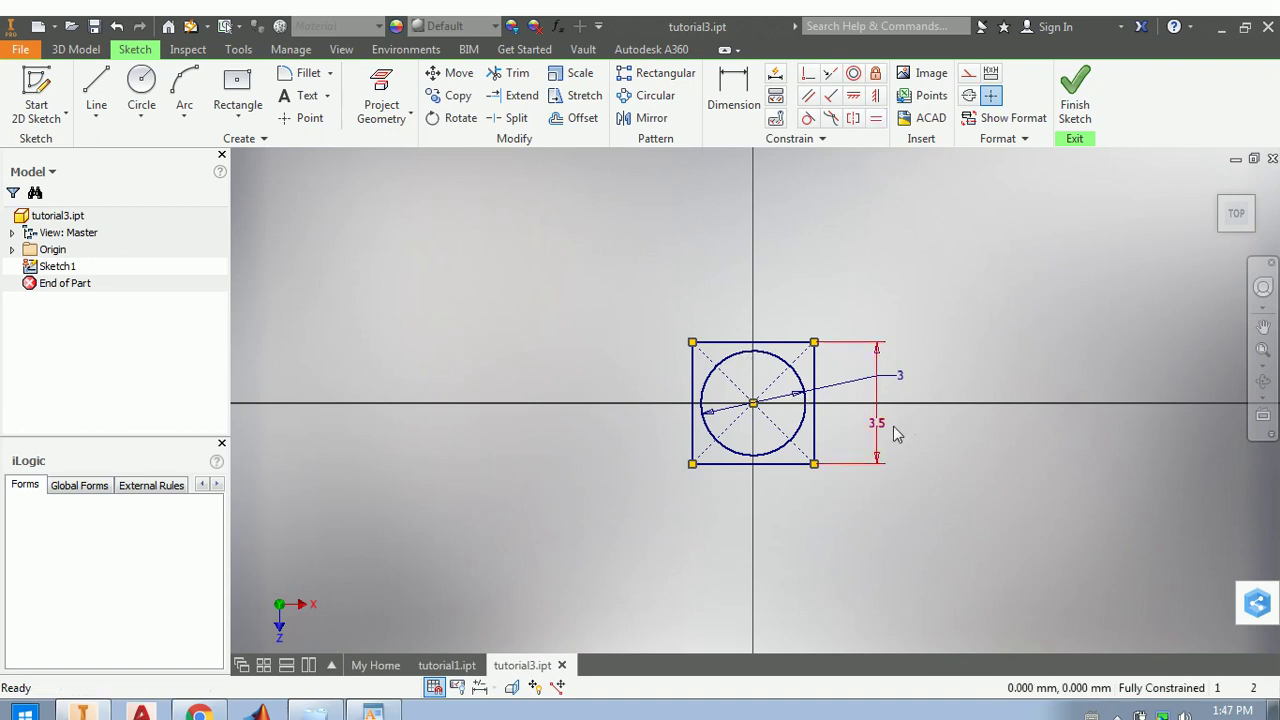
# - Change the square's side dimension to 4 mm
pyautogui.doubleClick(876, 423)
pyautogui.write('4')
pyautogui.press('Return')
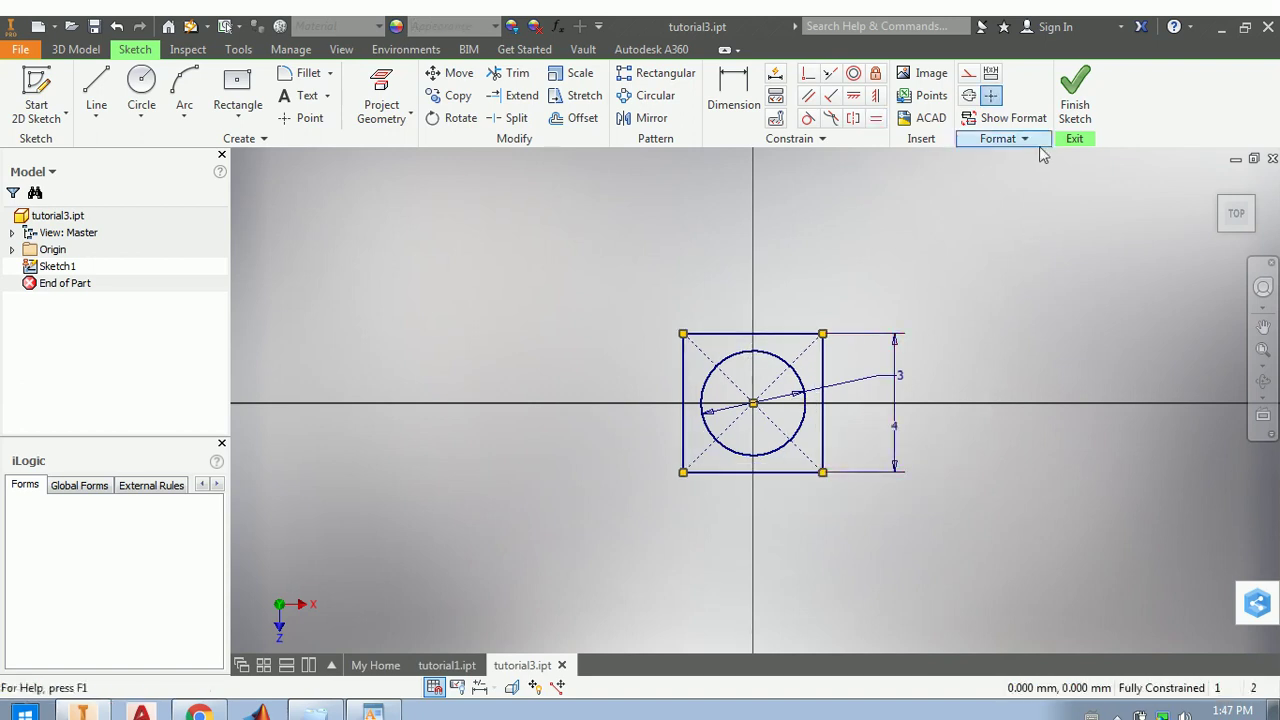
# - Finish the sketch and extrude the whole square, including the circle region, by 2 mm as a solid
pyautogui.click(1096, 114)
pyautogui.moveTo(808, 395); pyautogui.dragTo(780, 443, button='middle')
pyautogui.scroll(3, 780, 430)
pyautogui.scroll(4, 663, 374)
pyautogui.click(90, 118)
pyautogui.click(445, 350)
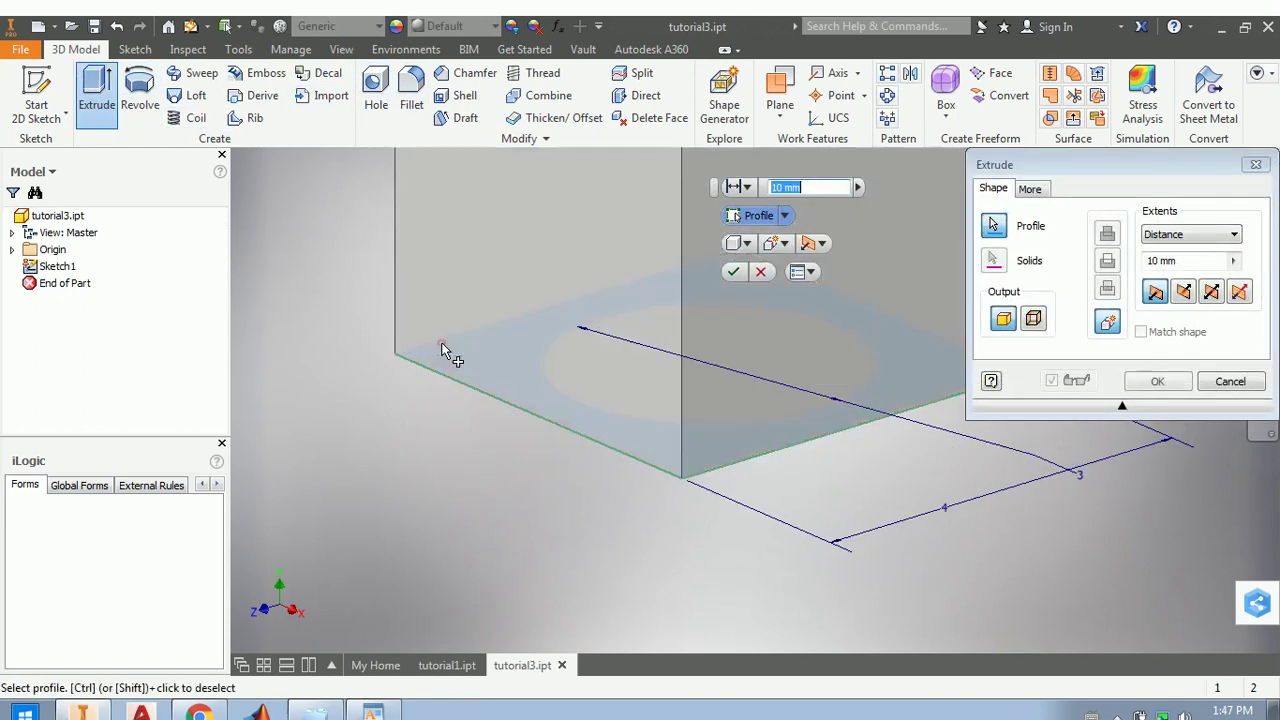
pyautogui.click(576, 348)
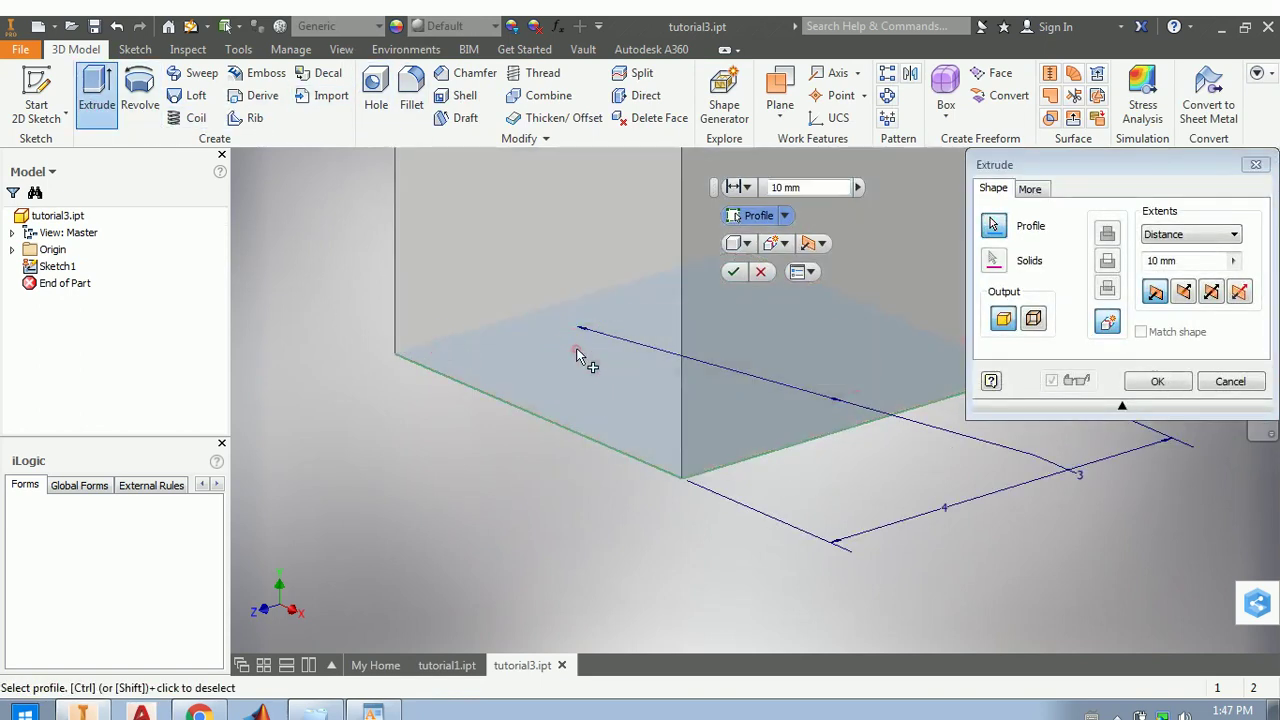
pyautogui.click(1180, 261)
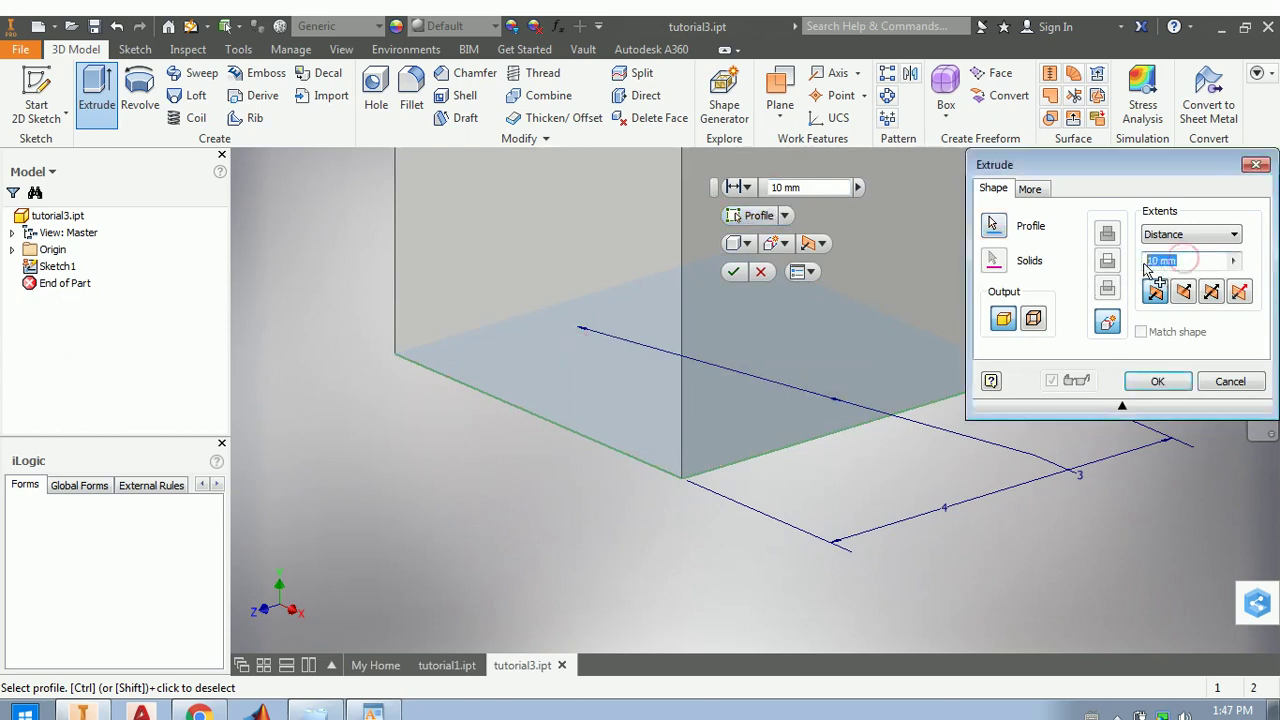
pyautogui.write('5')
pyautogui.press('Return')
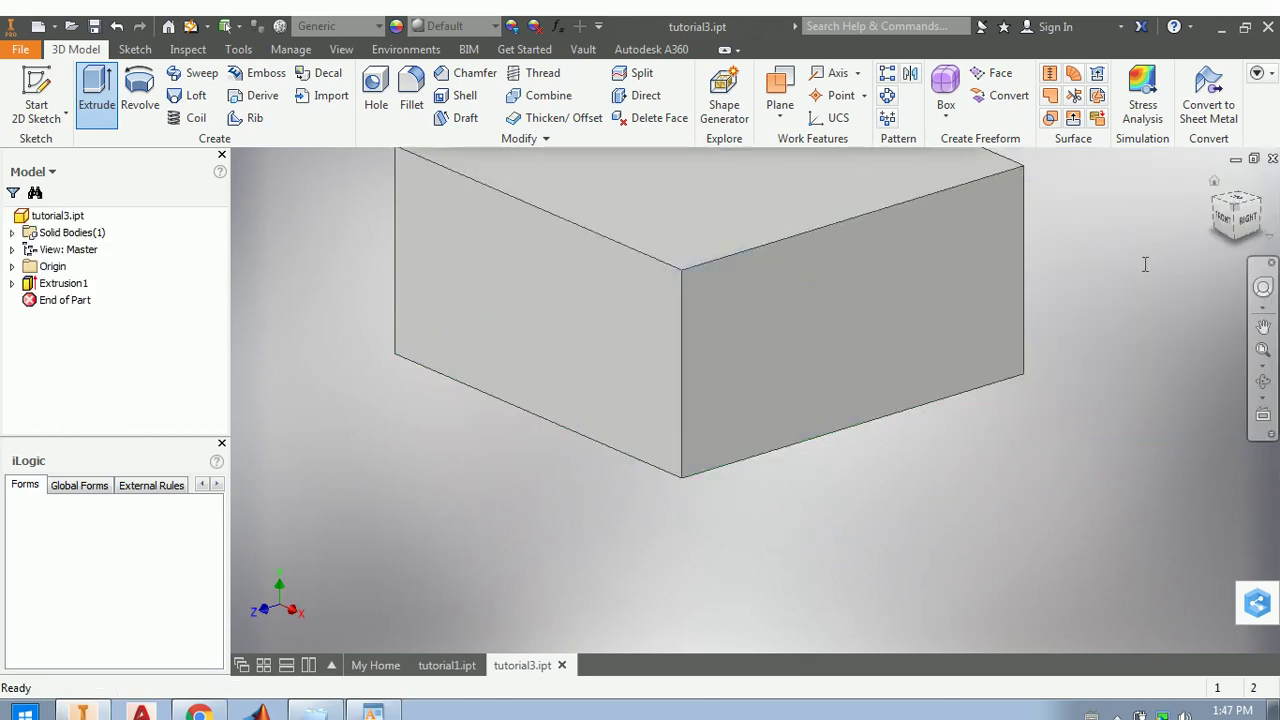
# - Share Sketch1 from under Extrusion1 so it can be reused for another feature
pyautogui.scroll(5, 1145, 264)
pyautogui.moveTo(1156, 264); pyautogui.dragTo(914, 371, button='middle')
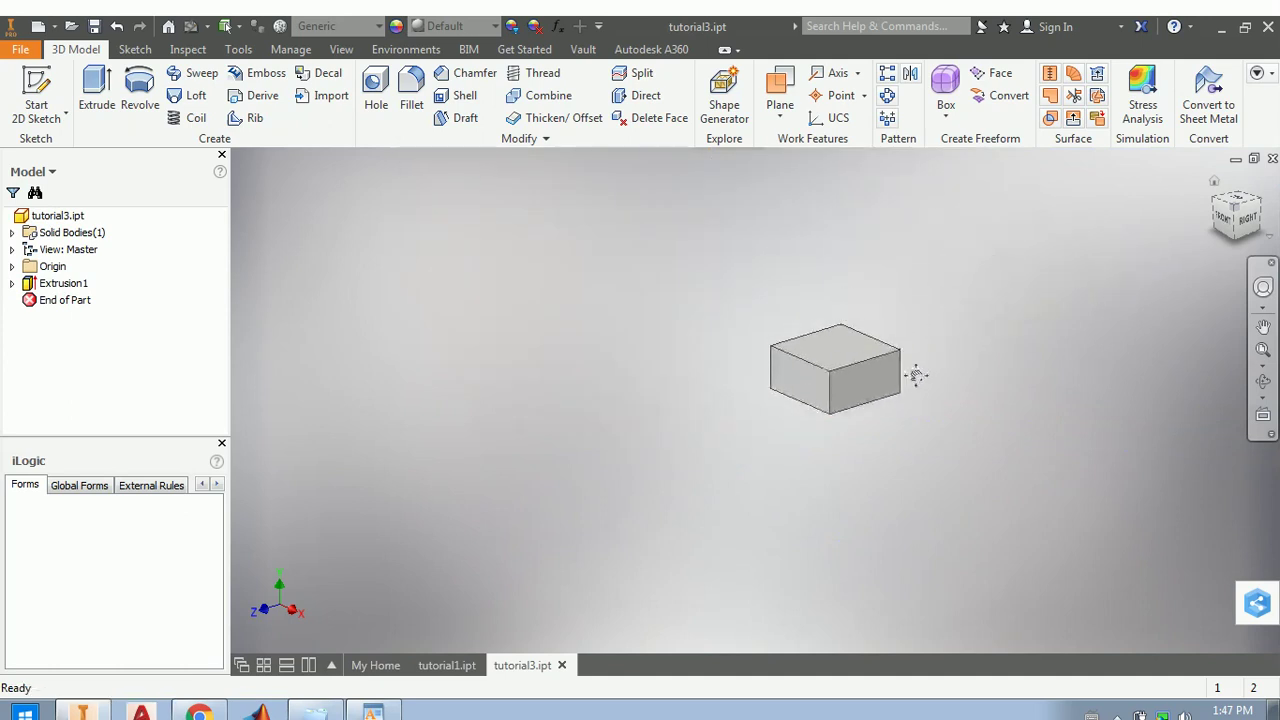
pyautogui.scroll(-5, 852, 392)
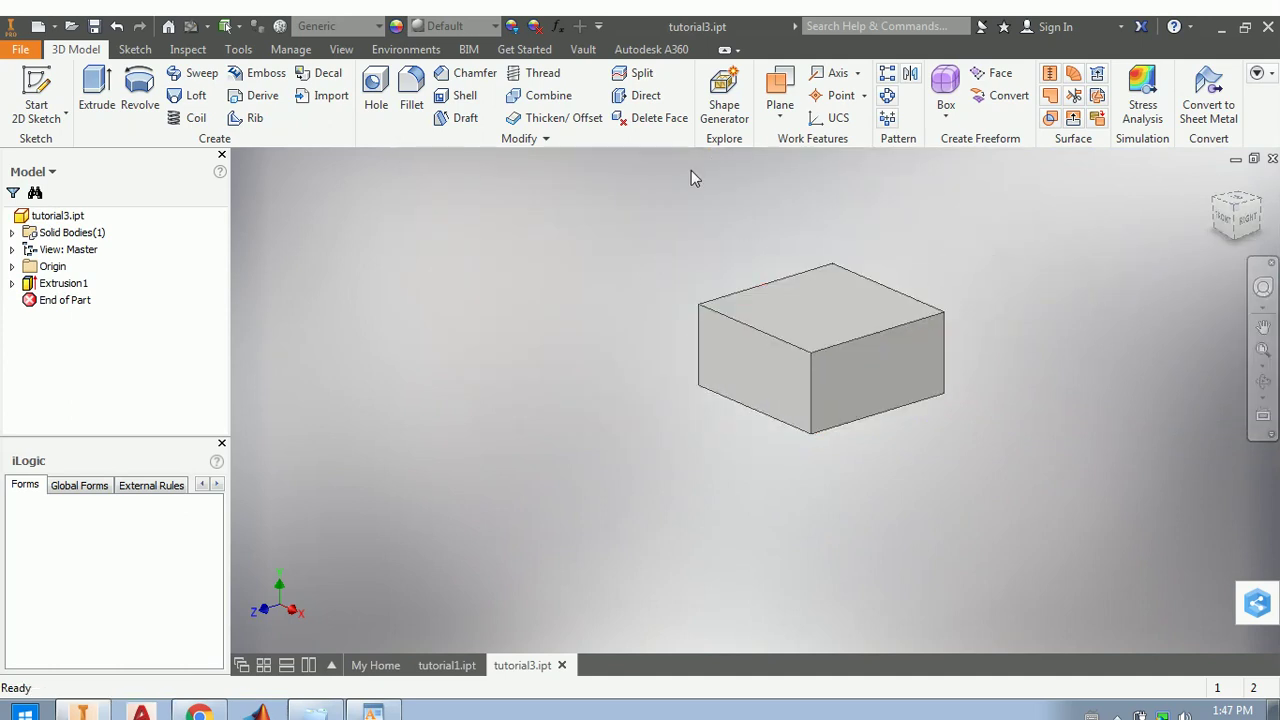
pyautogui.click(11, 284)
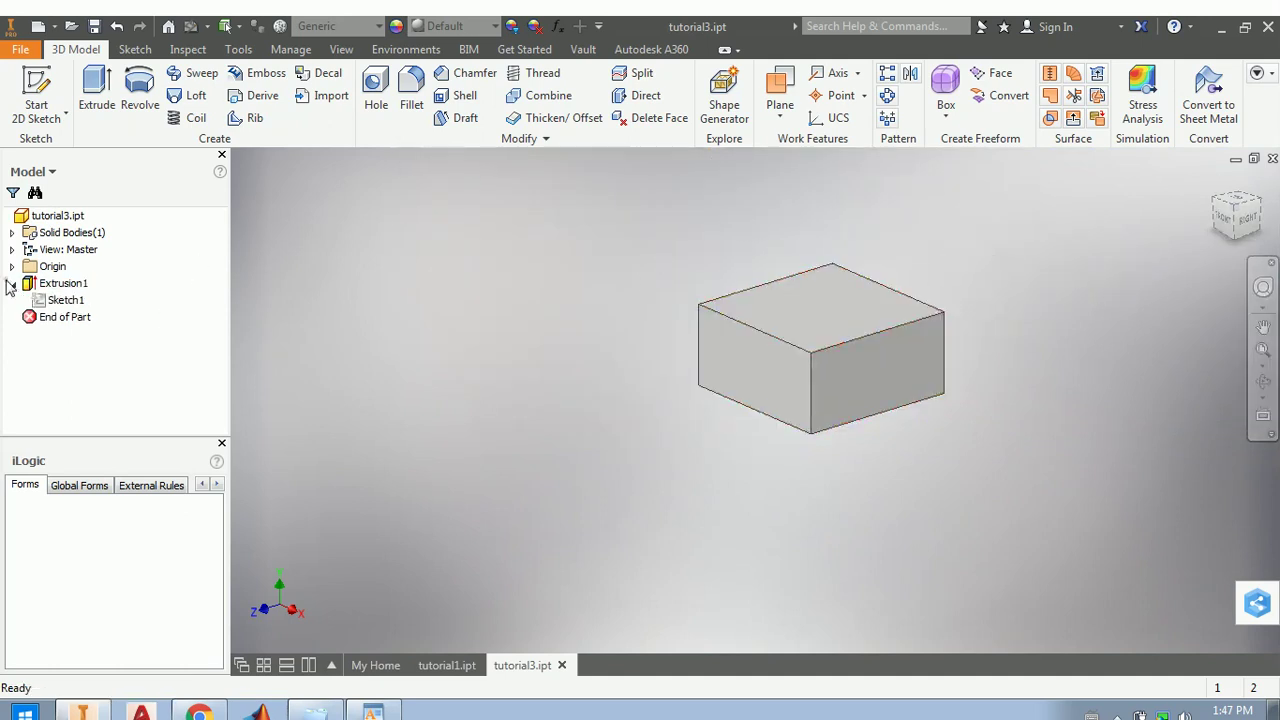
pyautogui.click(55, 302)
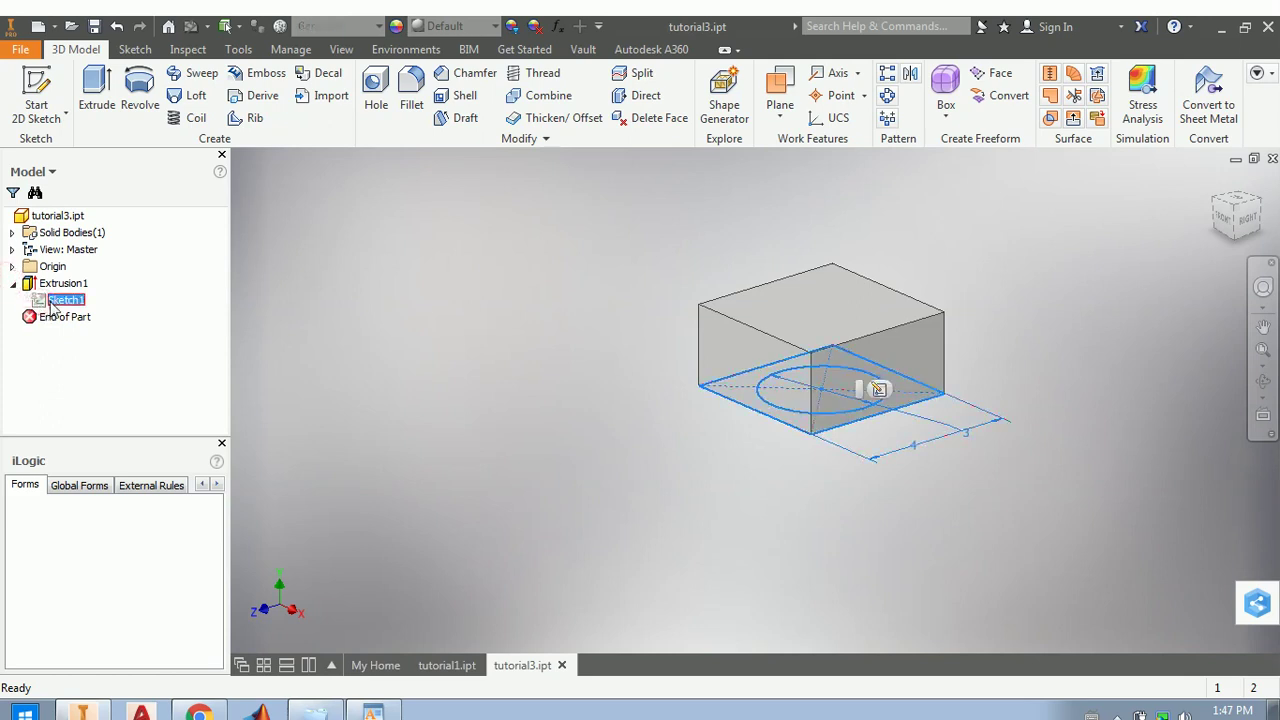
pyautogui.rightClick(54, 305)
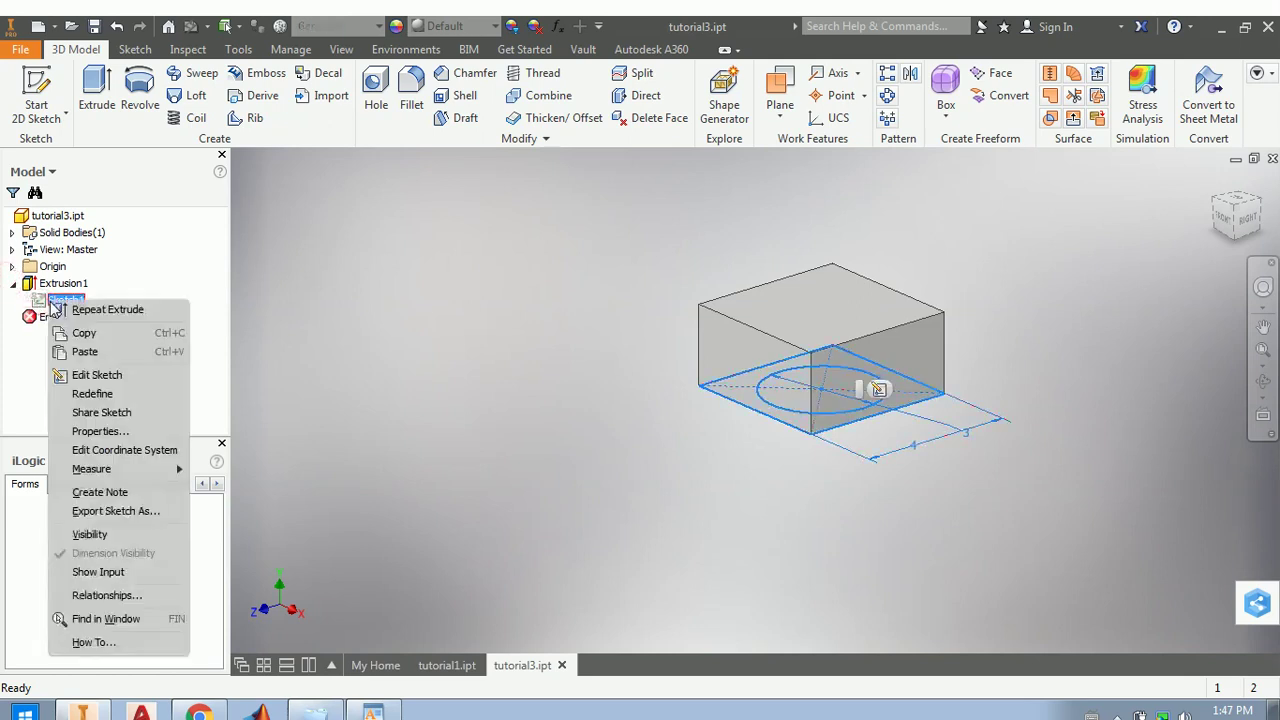
pyautogui.click(93, 413)
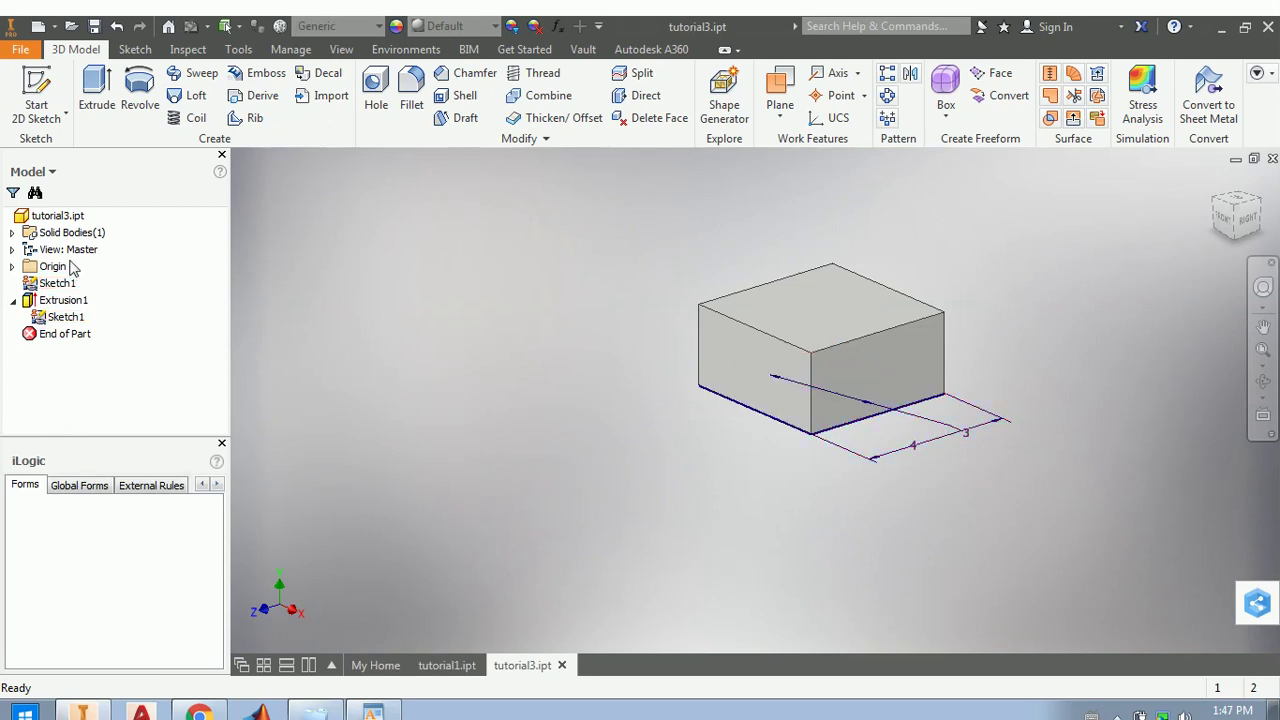
# - Extrude the shared sketch's circle by 2.5 mm with the Join operation to form the stud on the block
pyautogui.click(104, 106)
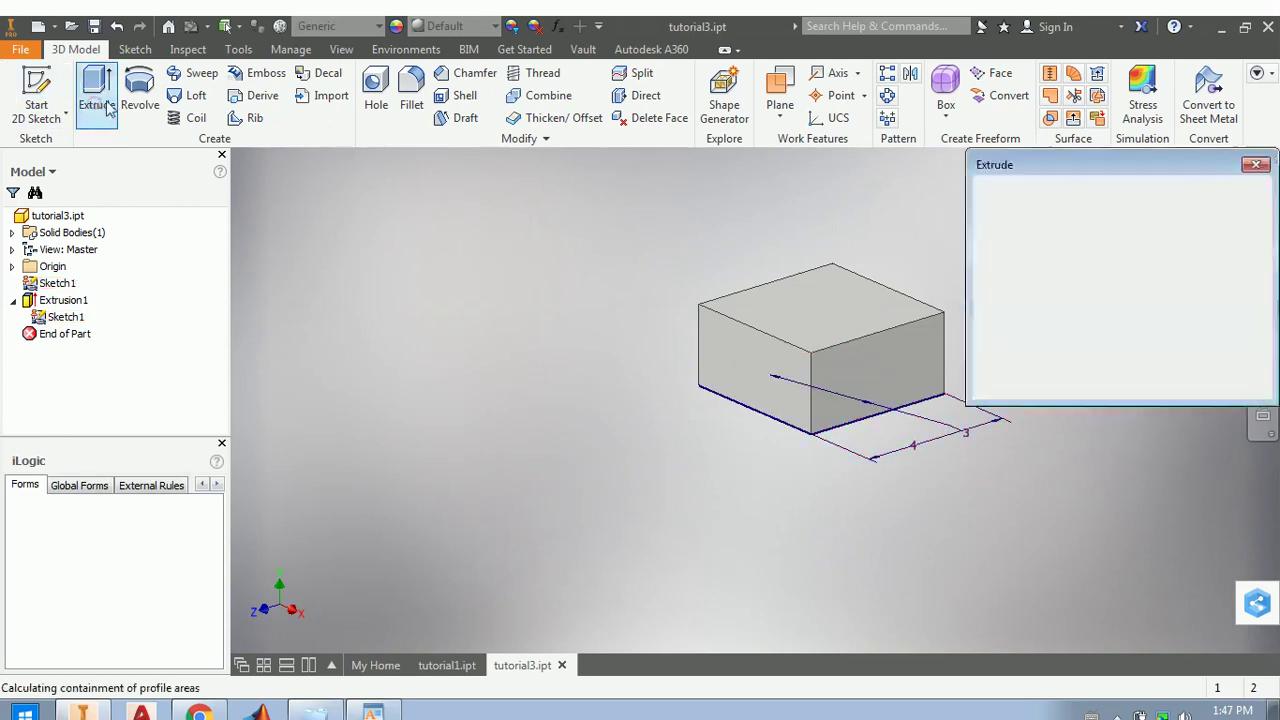
pyautogui.click(818, 385)
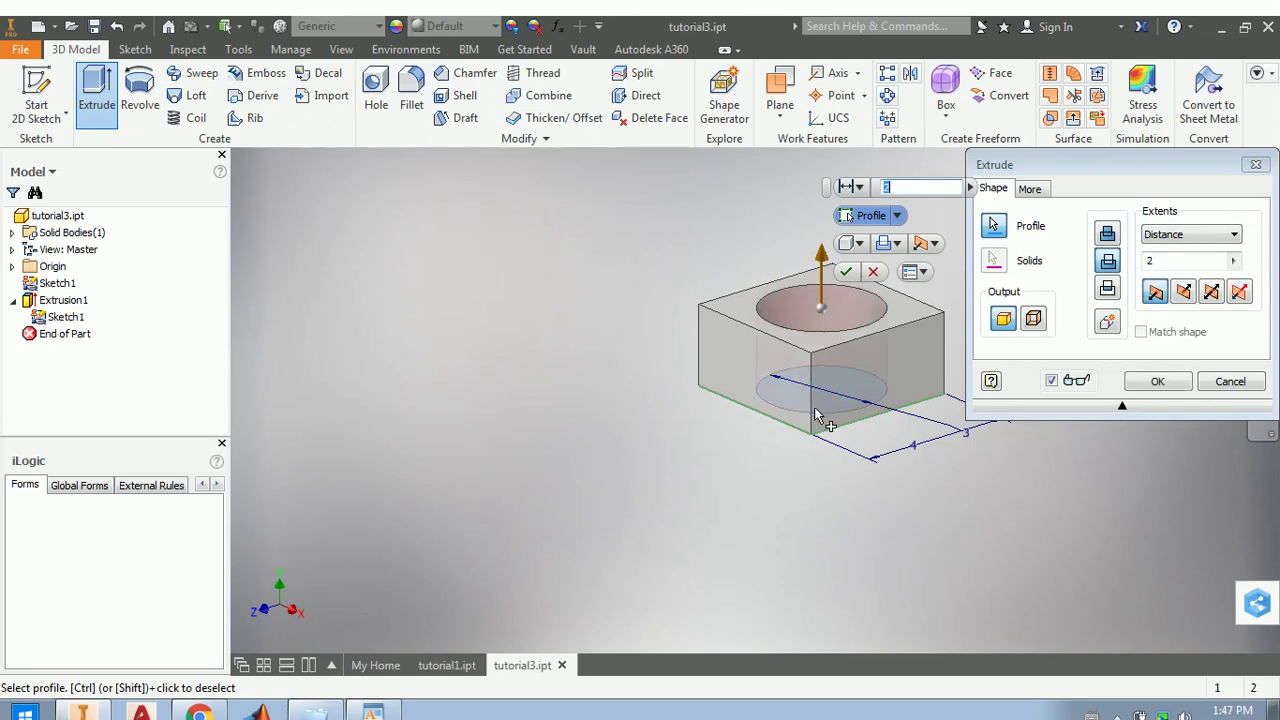
pyautogui.moveTo(817, 414); pyautogui.dragTo(753, 368, button='middle')
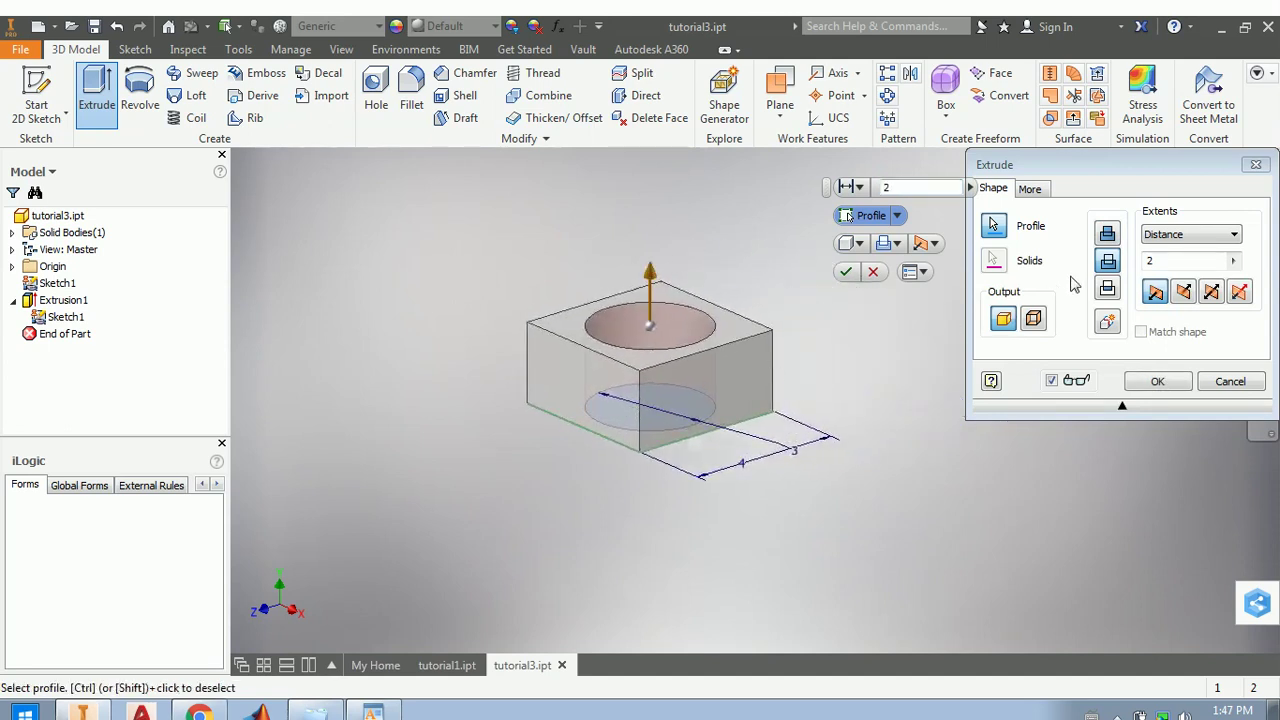
pyautogui.click(1107, 233)
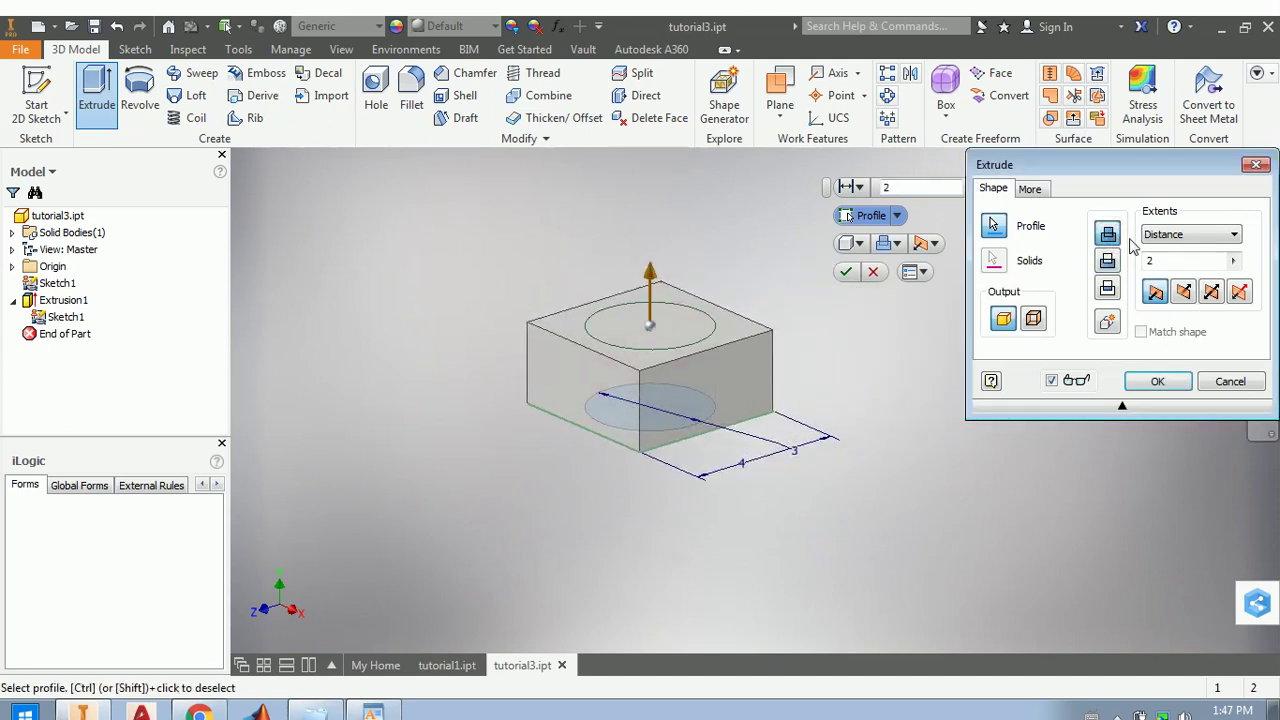
pyautogui.click(1163, 262)
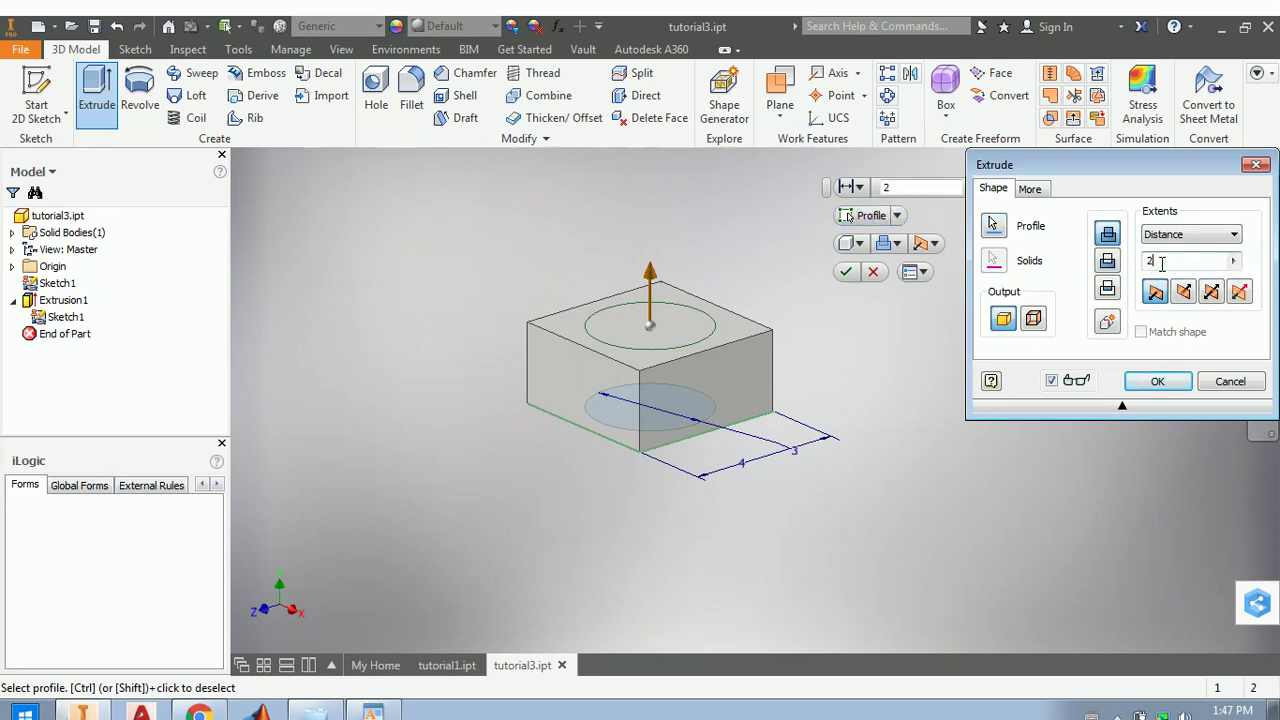
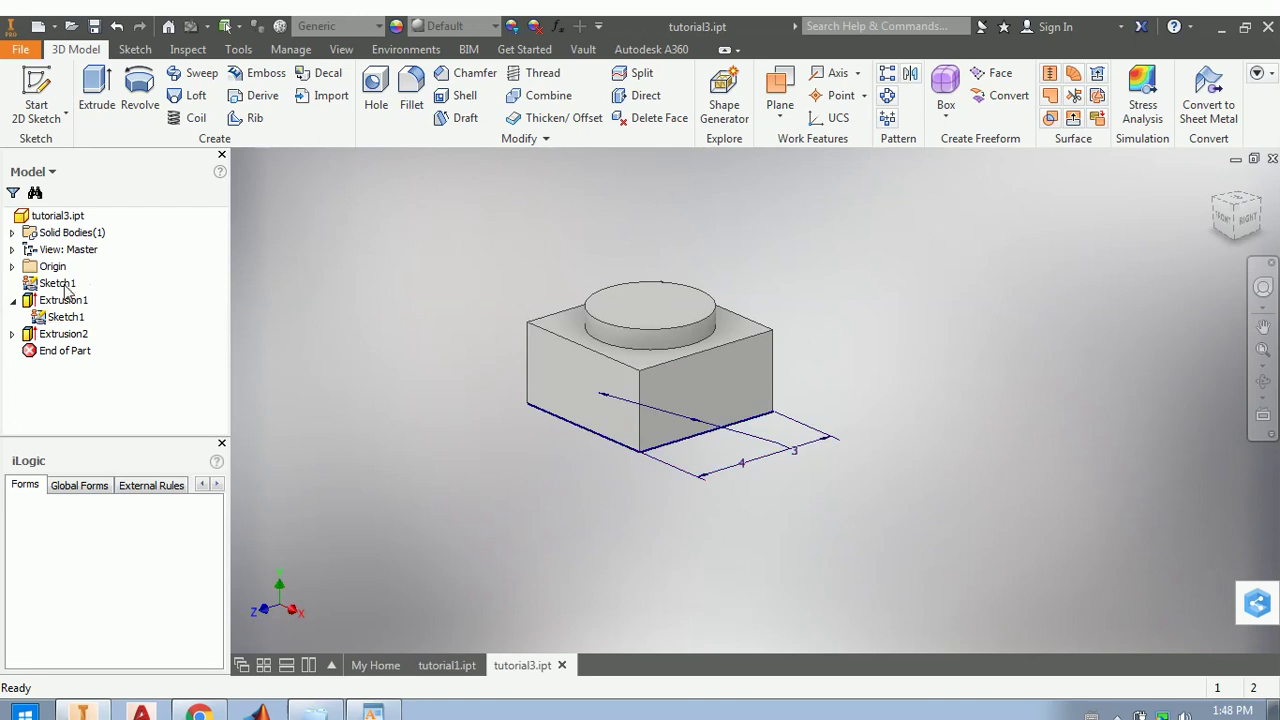
# - Open the part's parameters and add a numeric user parameter aSide with the equation 4.0 mm
pyautogui.click(300, 50)
pyautogui.click(205, 92)
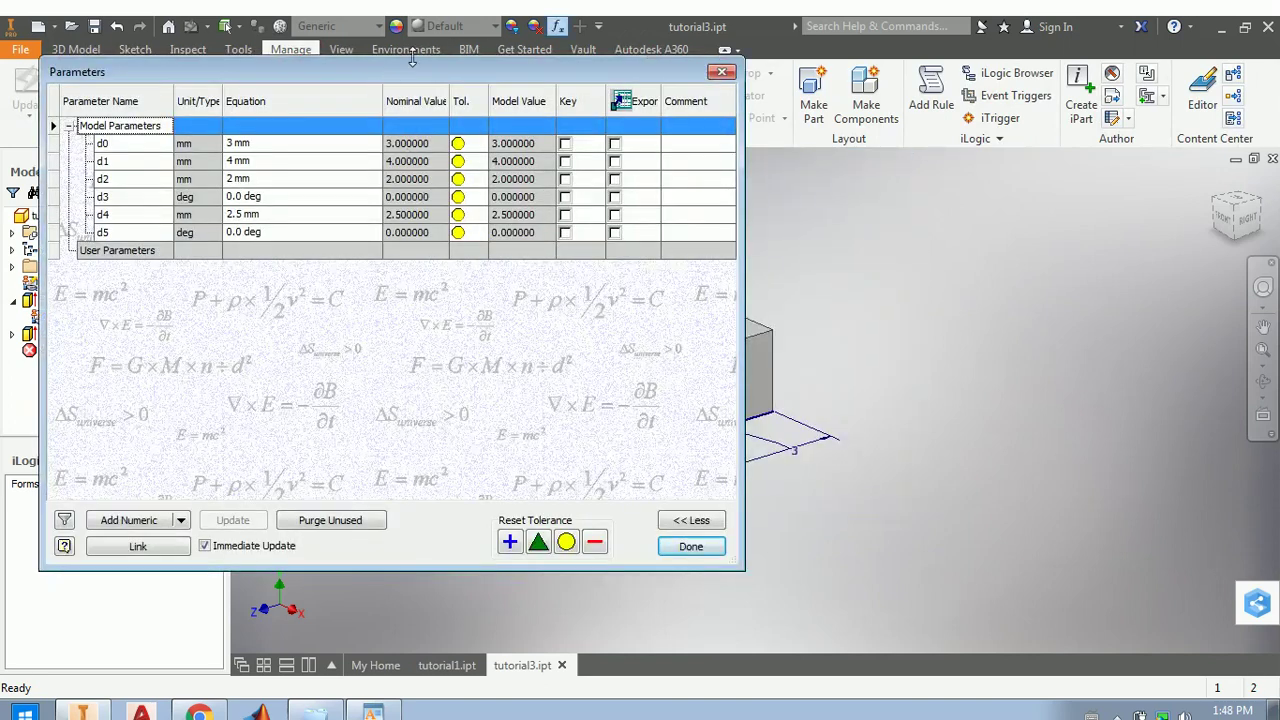
pyautogui.moveTo(384, 68); pyautogui.dragTo(690, 117)
pyautogui.click(440, 560)
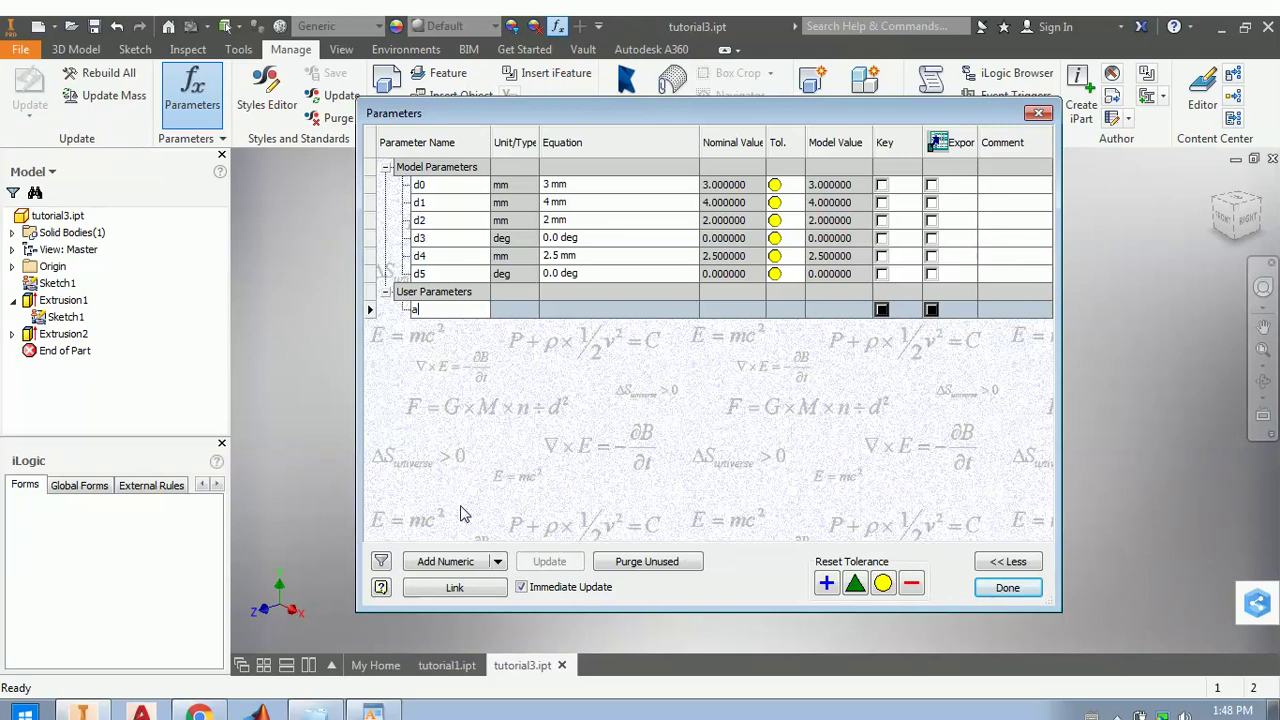
pyautogui.press('Return')
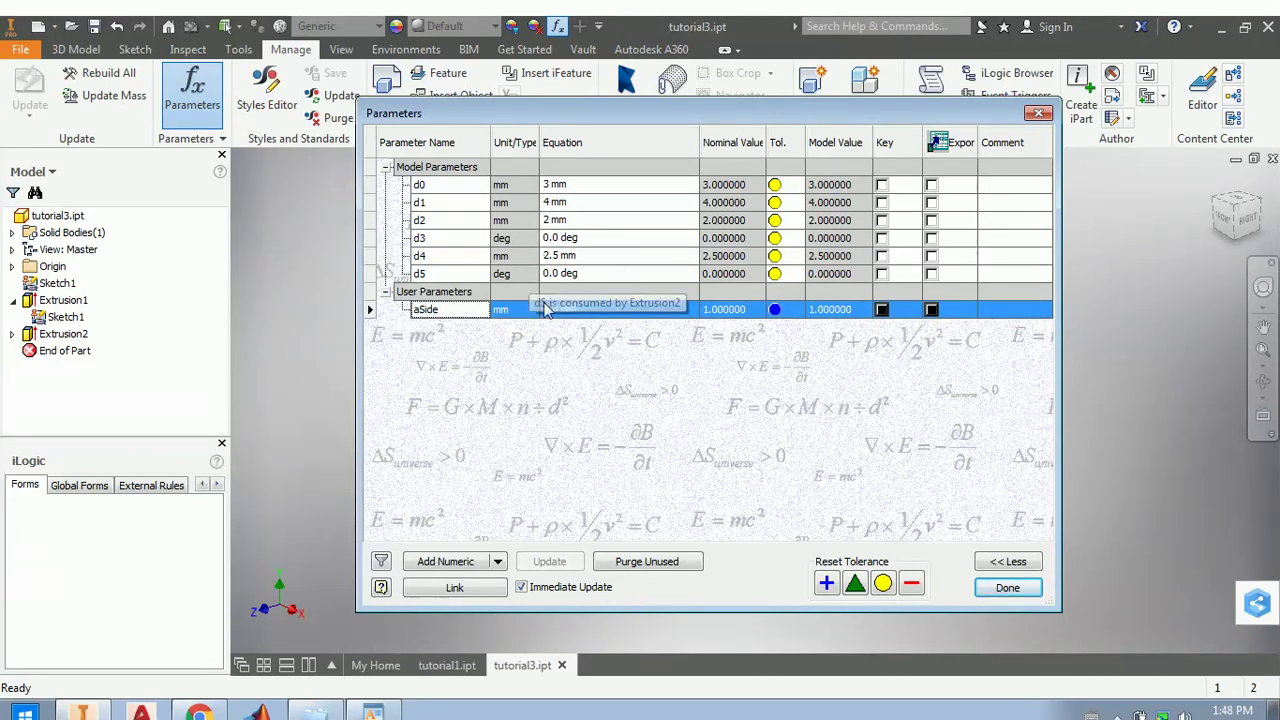
pyautogui.click(553, 310)
pyautogui.write('4.0 mm')
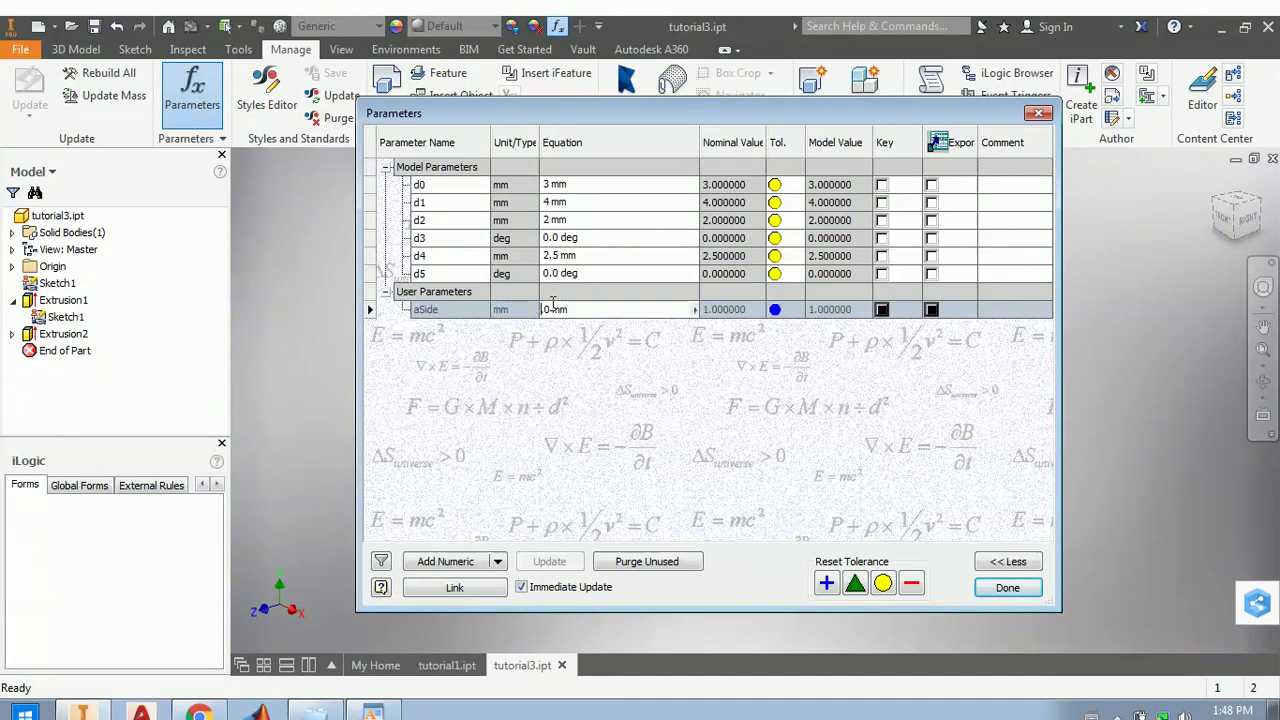
pyautogui.press('Return')
pyautogui.press('Return')
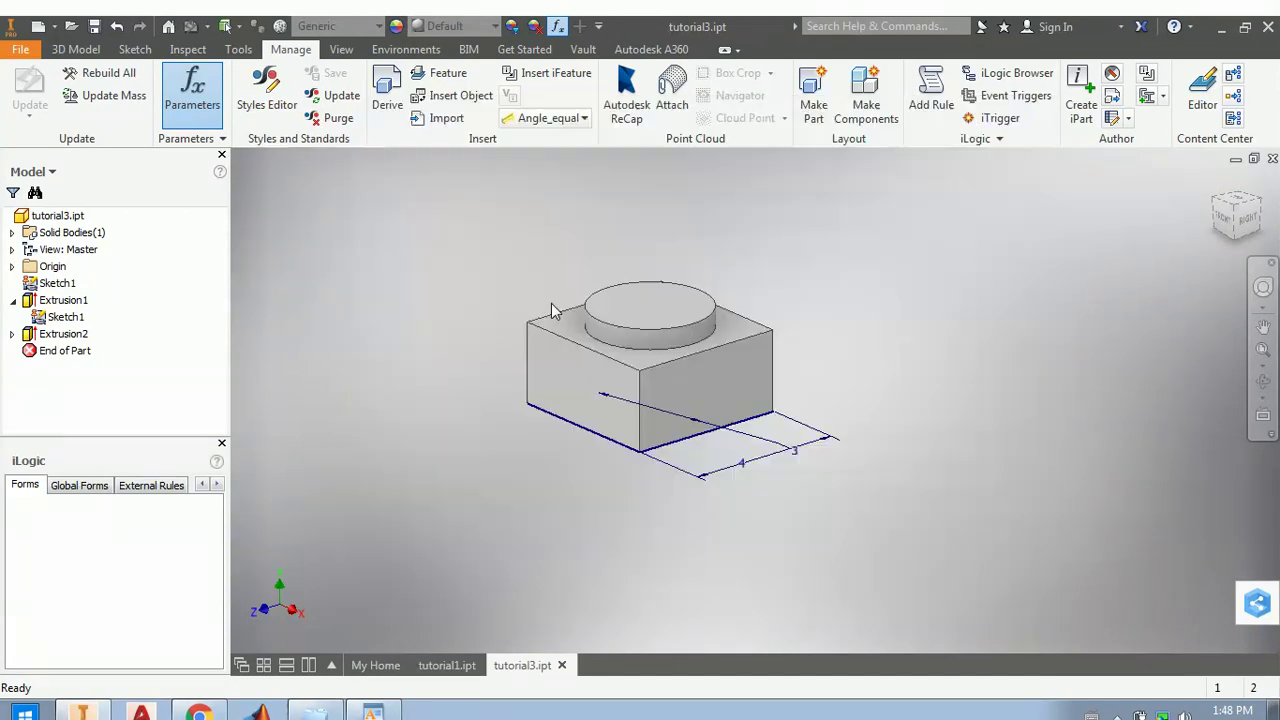
# - Reopen the parameters and add a numeric user parameter height with the value 2 mm
pyautogui.click(192, 95)
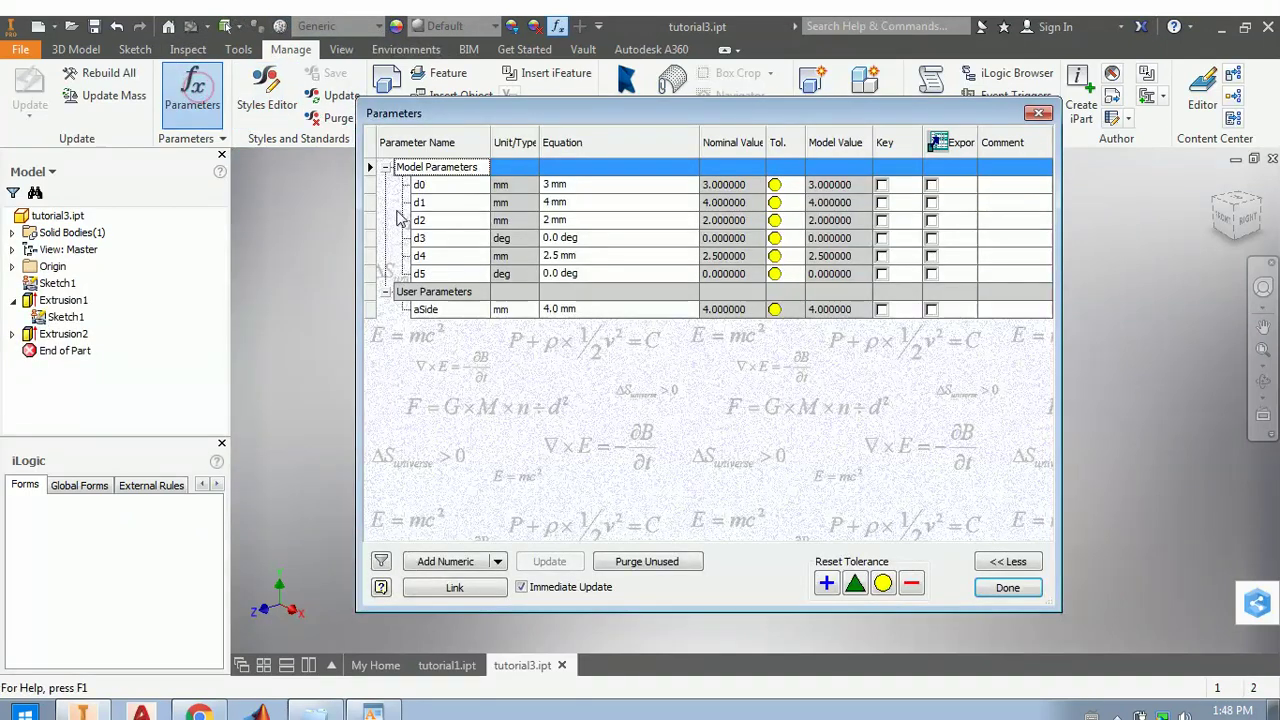
pyautogui.click(440, 561)
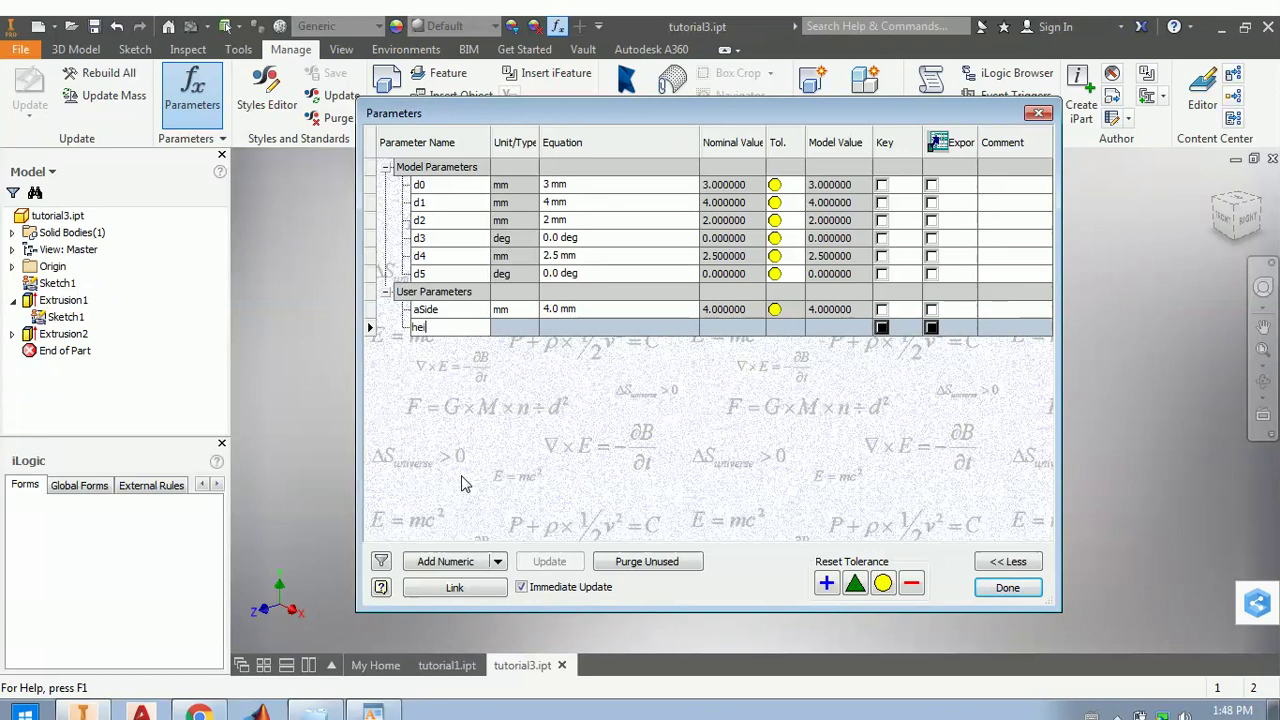
pyautogui.write('height')
pyautogui.press('Return')
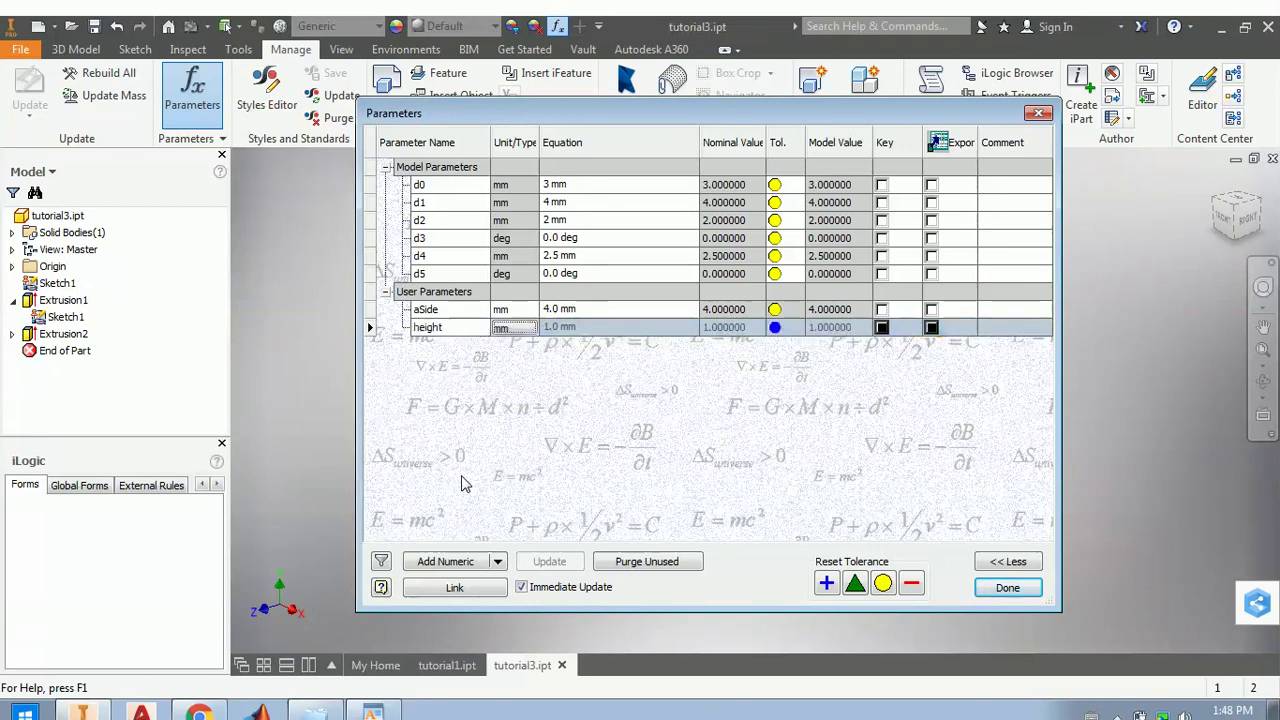
pyautogui.write('2')
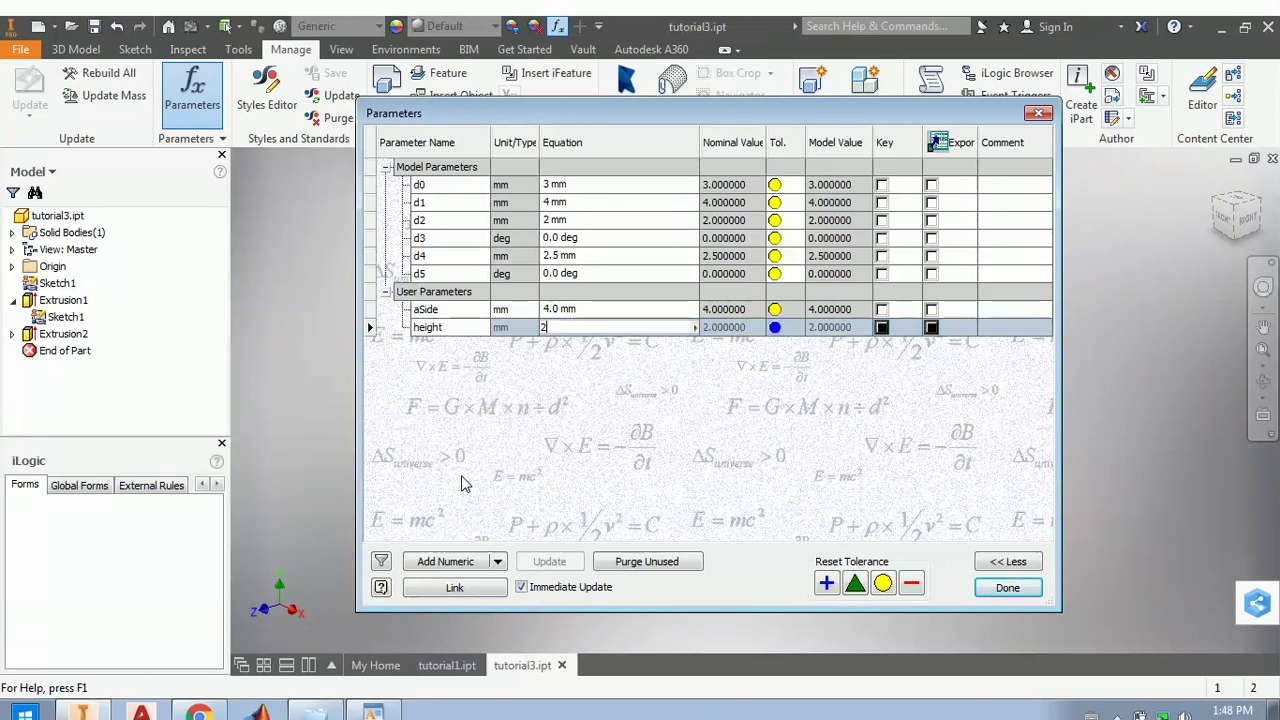
pyautogui.press('Return')
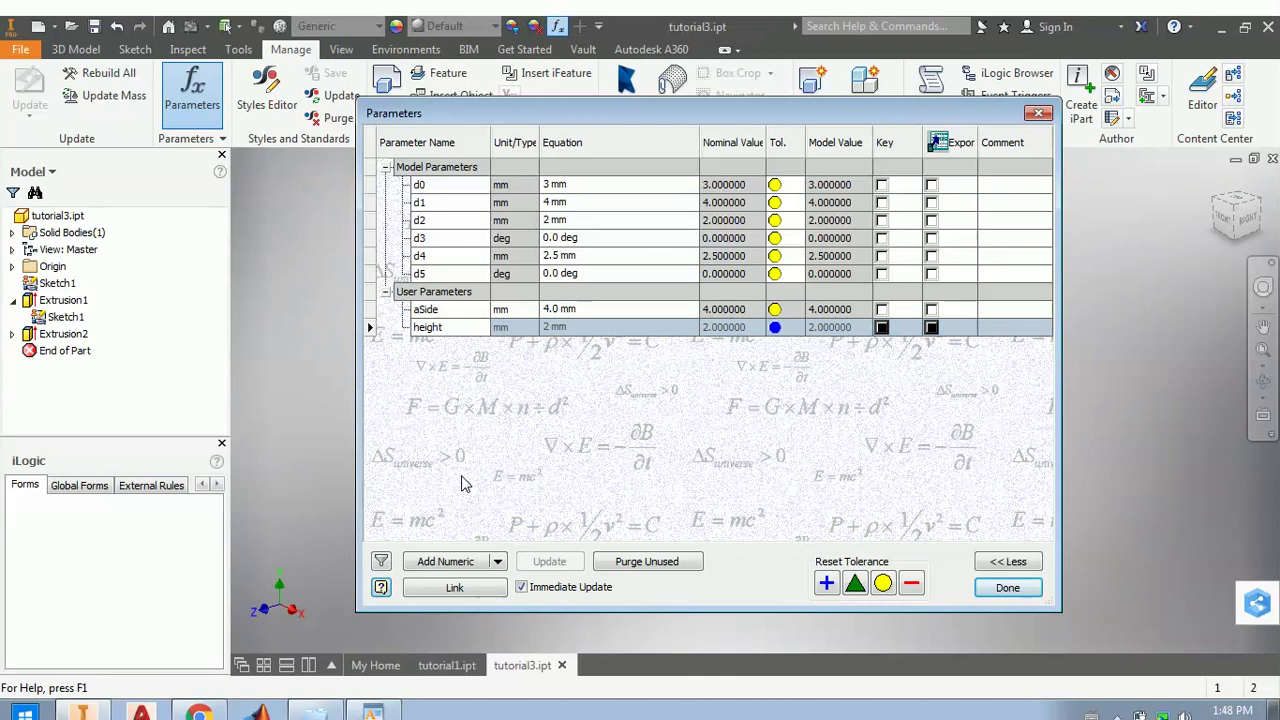
# - Add a numeric user parameter dia with the value 3 mm
pyautogui.click(461, 566)
pyautogui.write('dia')
pyautogui.press('Return')
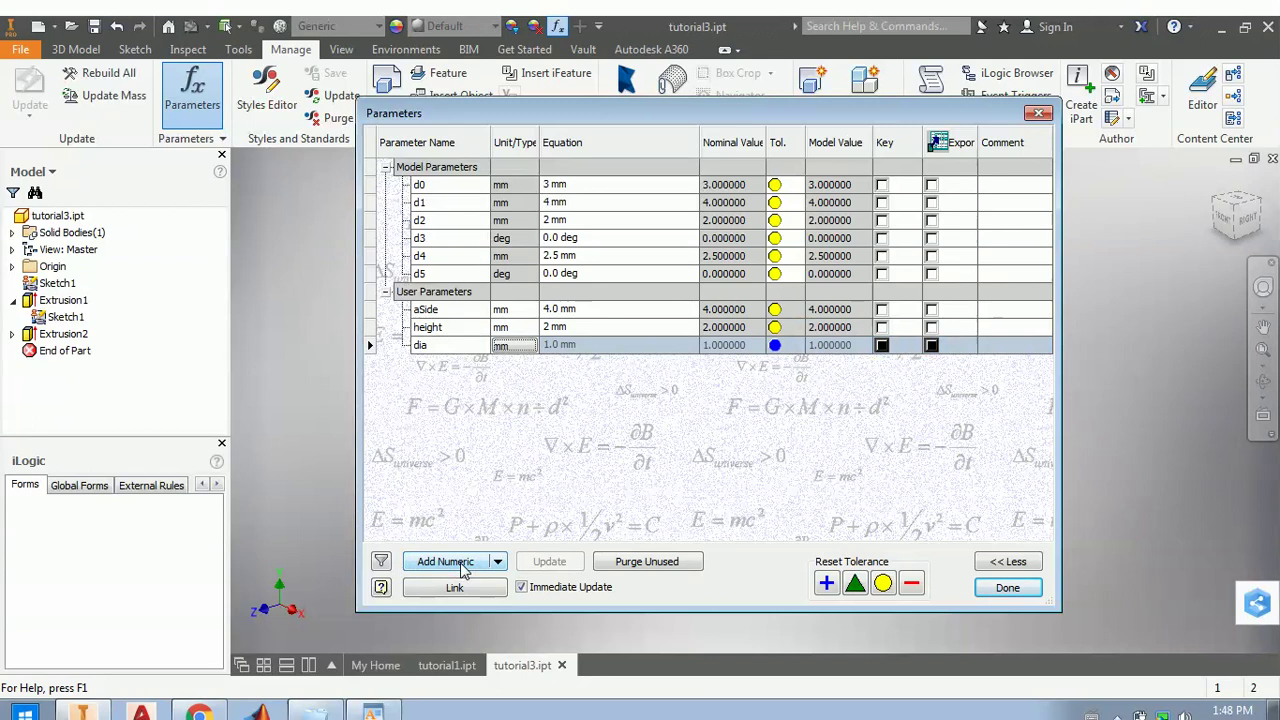
pyautogui.write('3')
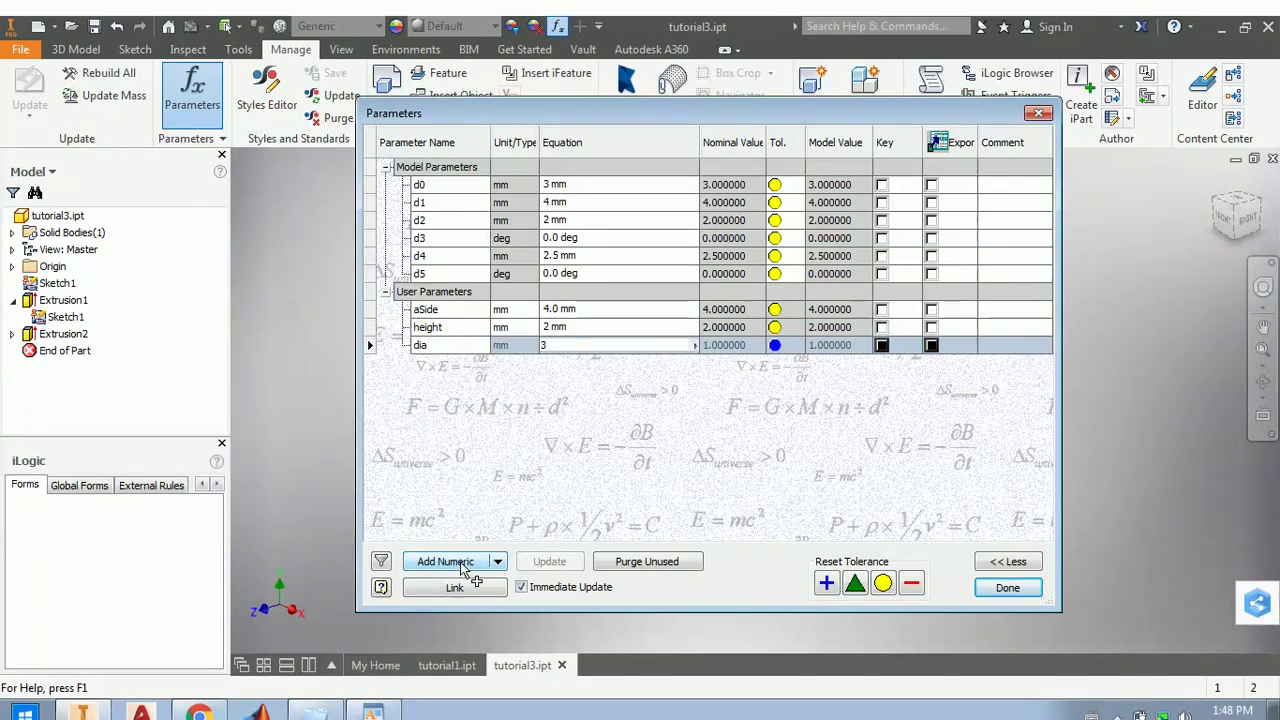
pyautogui.press('Return')
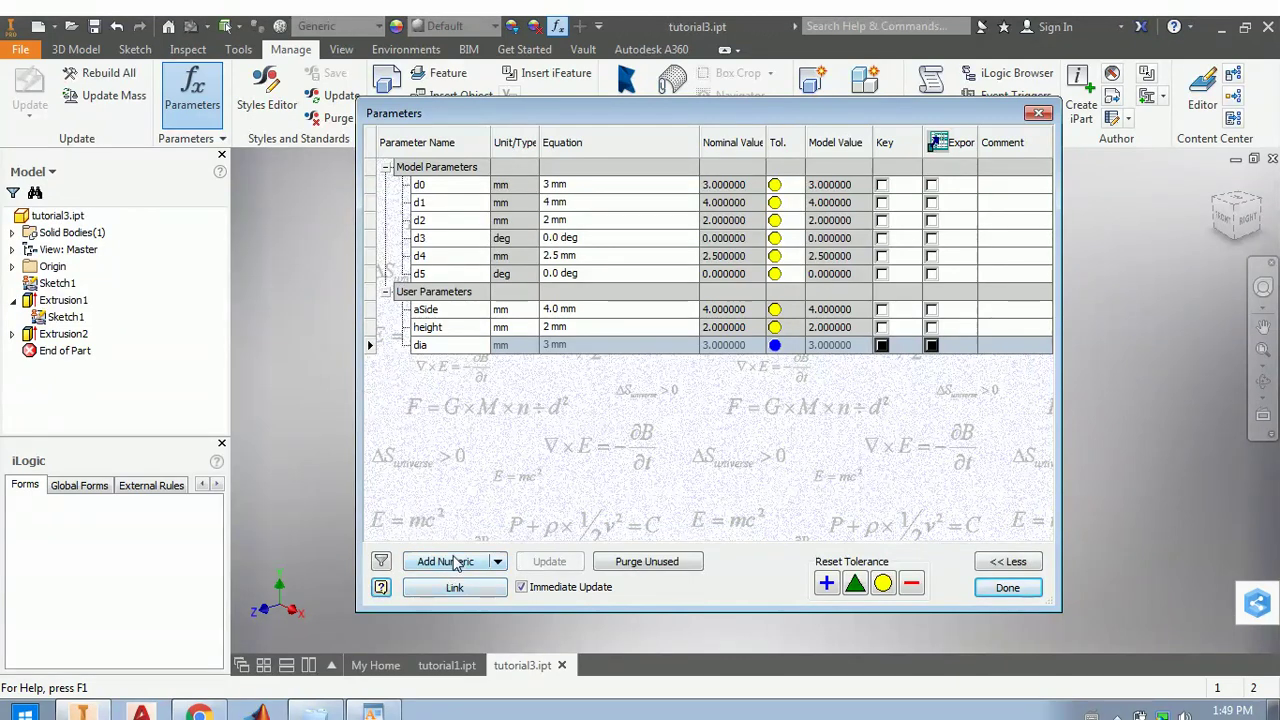
# - Add a numeric user parameter heightCir with the equation height + 0.25 ul * height
pyautogui.click(456, 564)
pyautogui.write('heightCir')
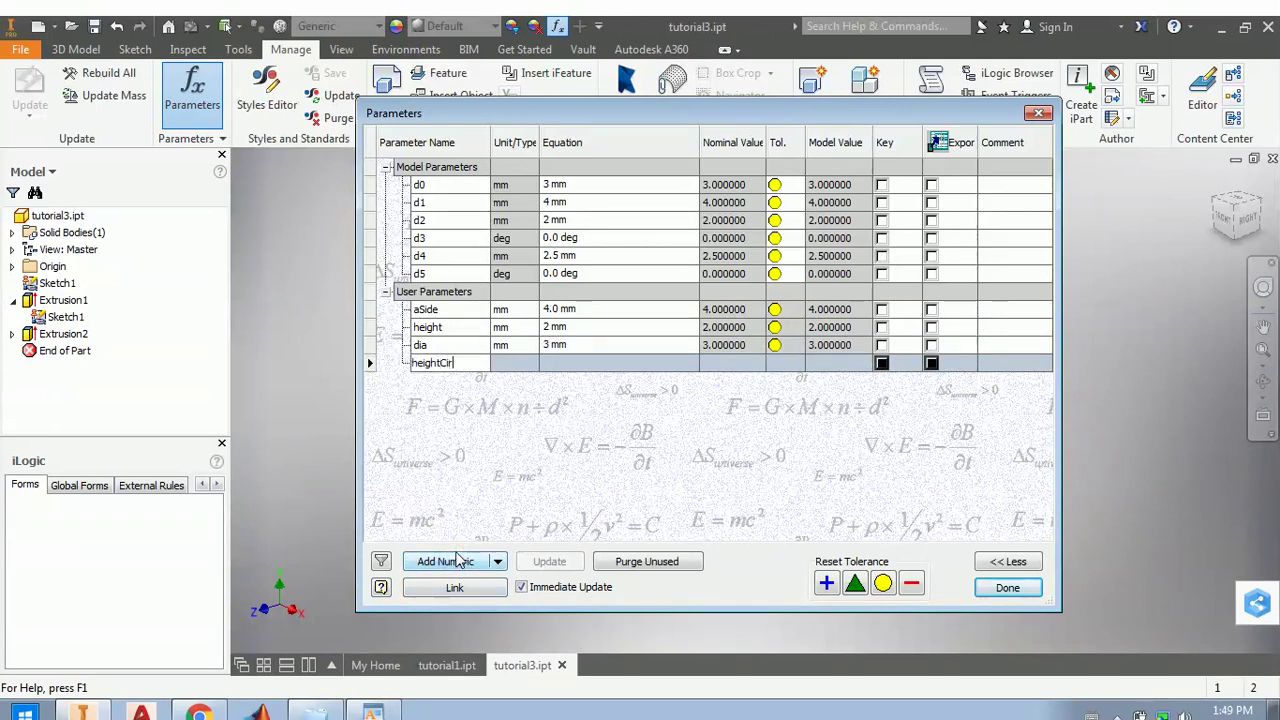
pyautogui.press('Return')
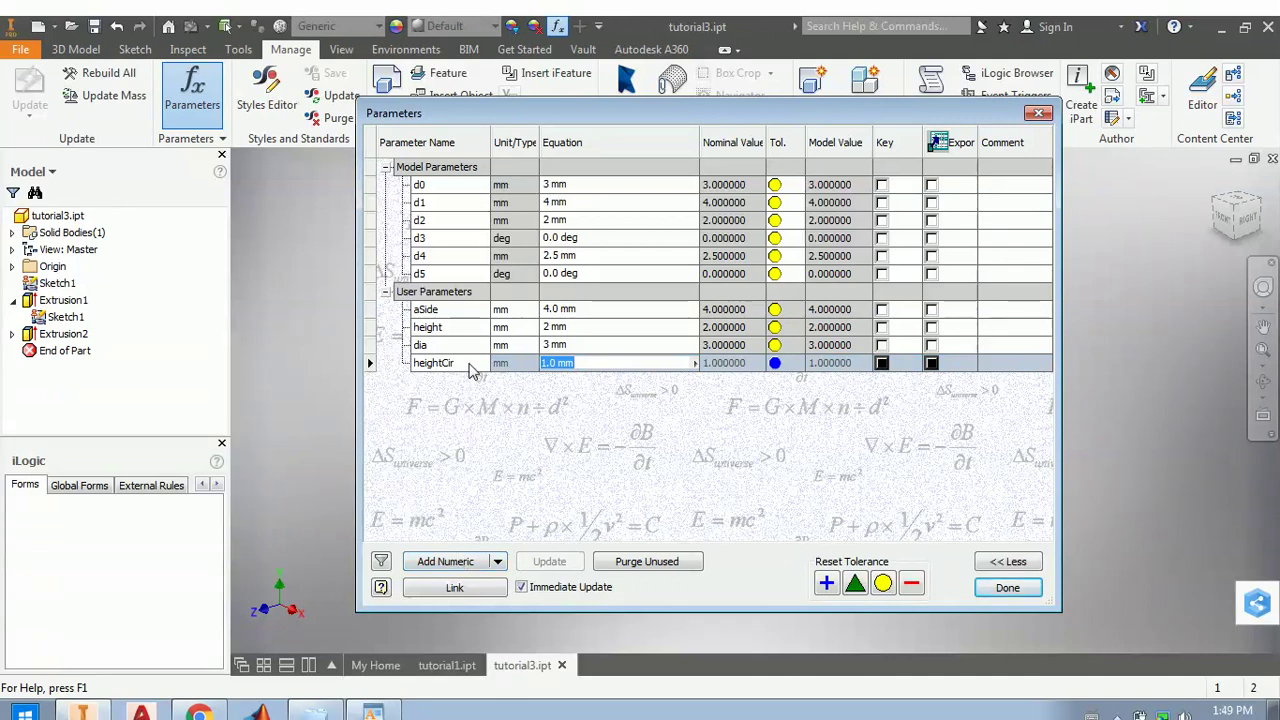
pyautogui.write('height')
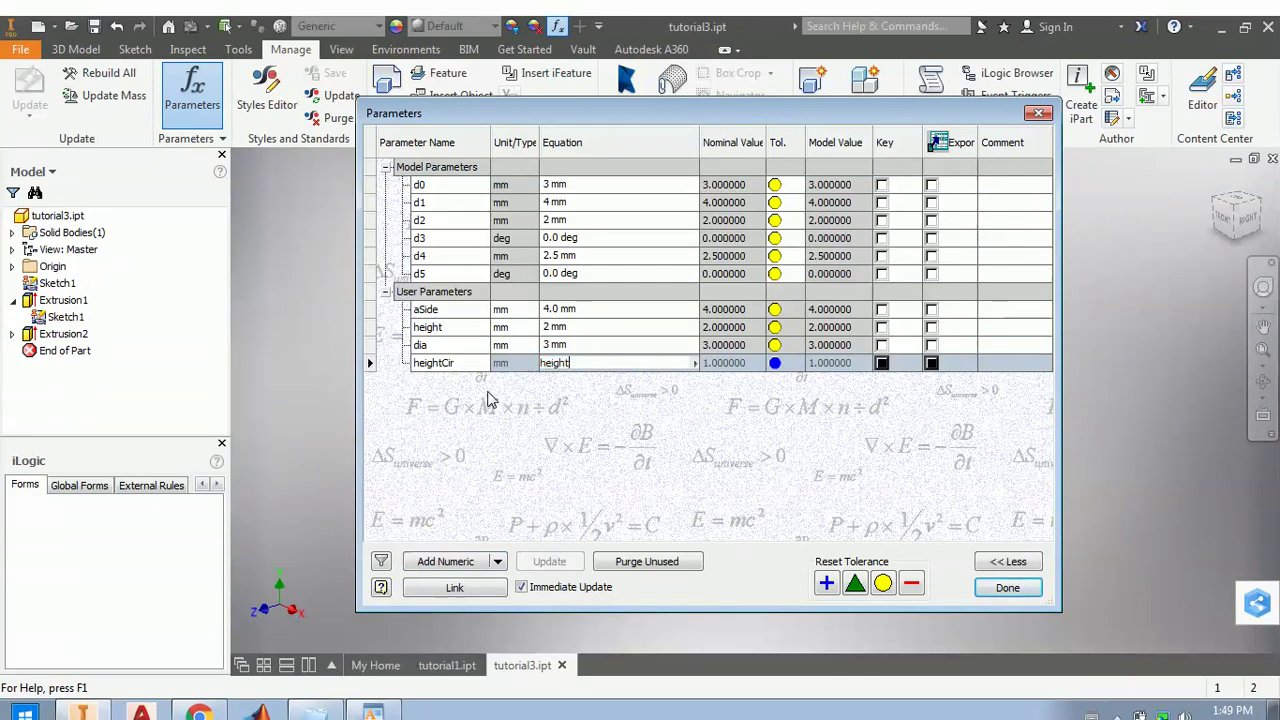
pyautogui.write('+')
pyautogui.write('0')
pyautogui.write('.4*')
pyautogui.write('height')
pyautogui.press('Left')
pyautogui.press('Left')
pyautogui.press('BackSpace')
pyautogui.write('35')
pyautogui.press('Return')
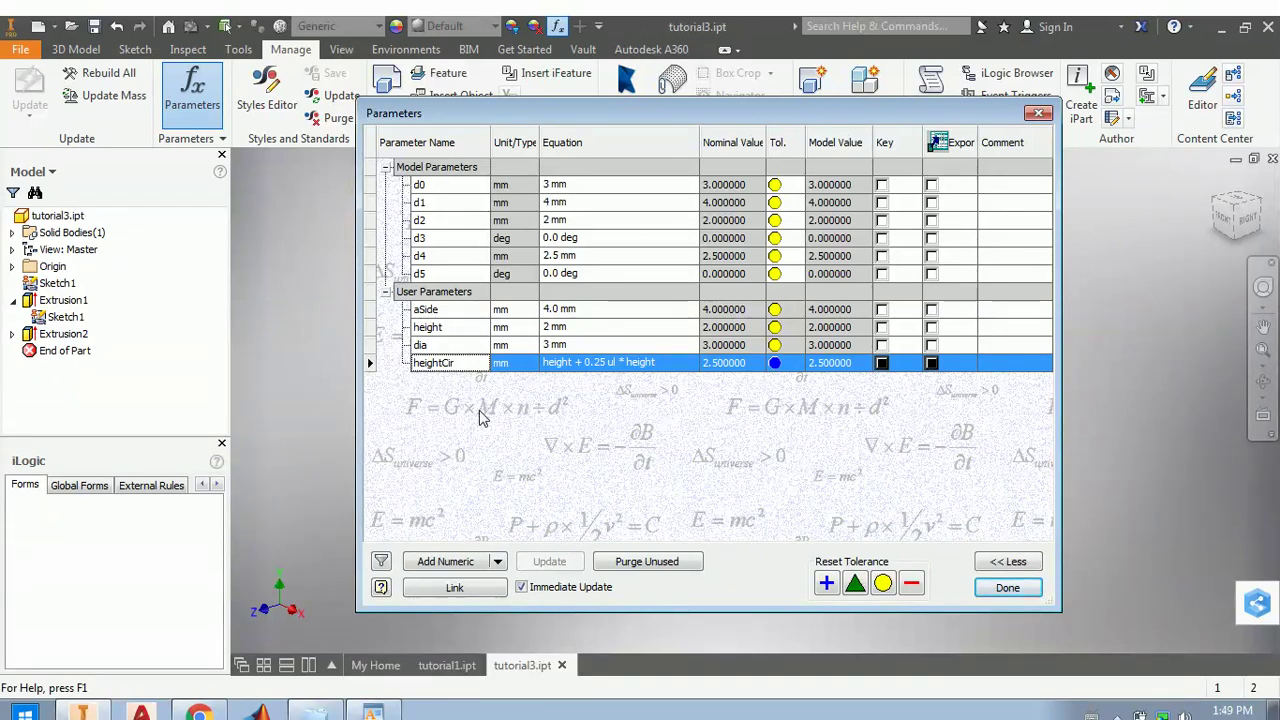
# - Add a numeric user parameter nRows and set its unit type to Unitless (ul)
pyautogui.click(479, 563)
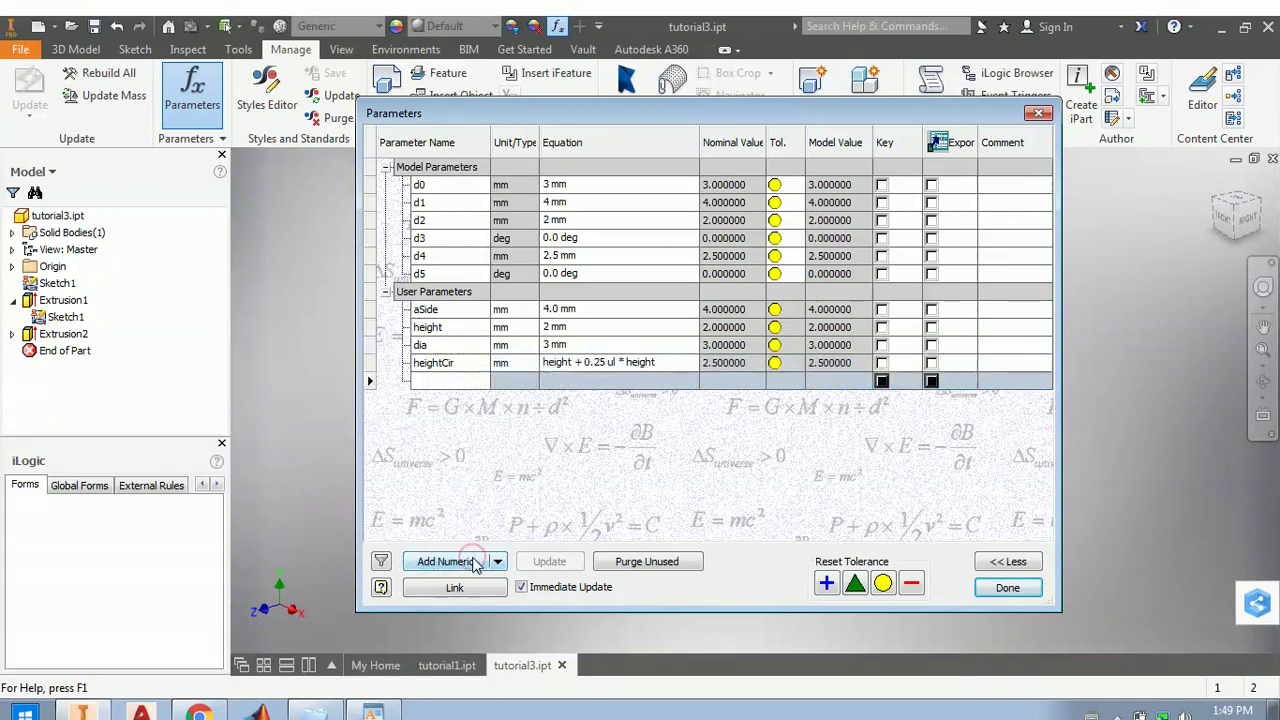
pyautogui.write('nRows')
pyautogui.press('Tab')
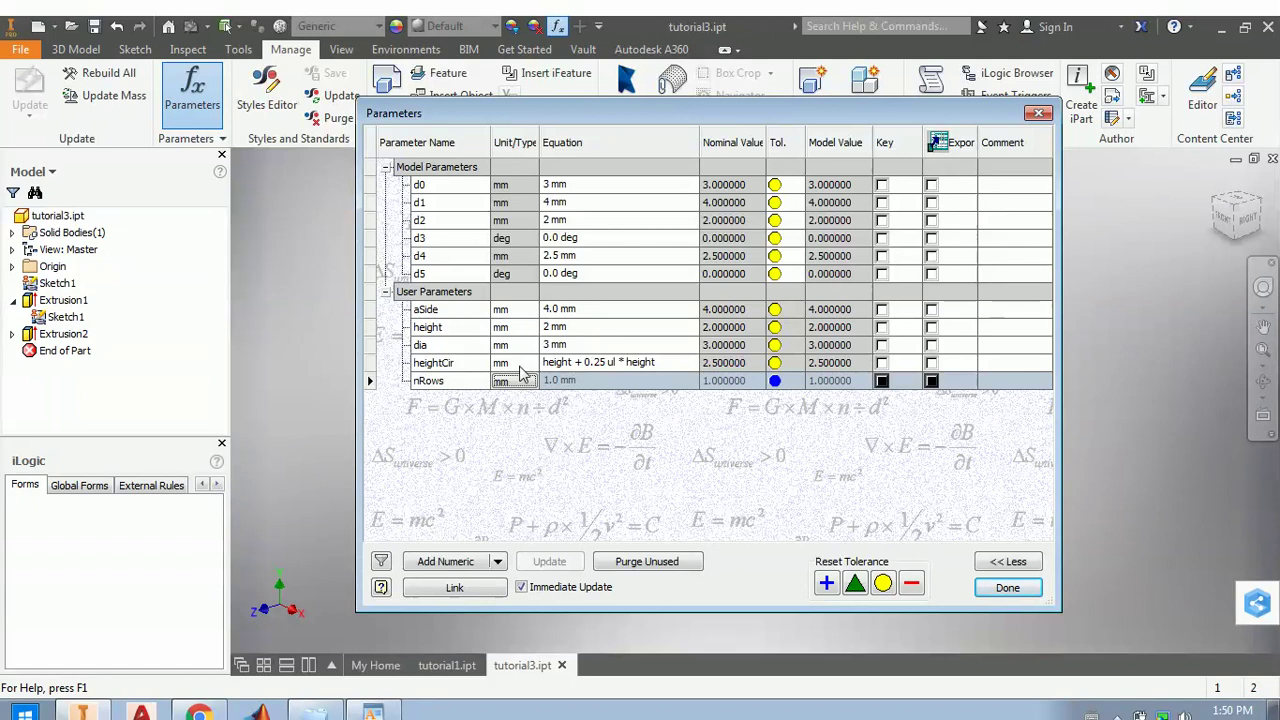
pyautogui.click(517, 376)
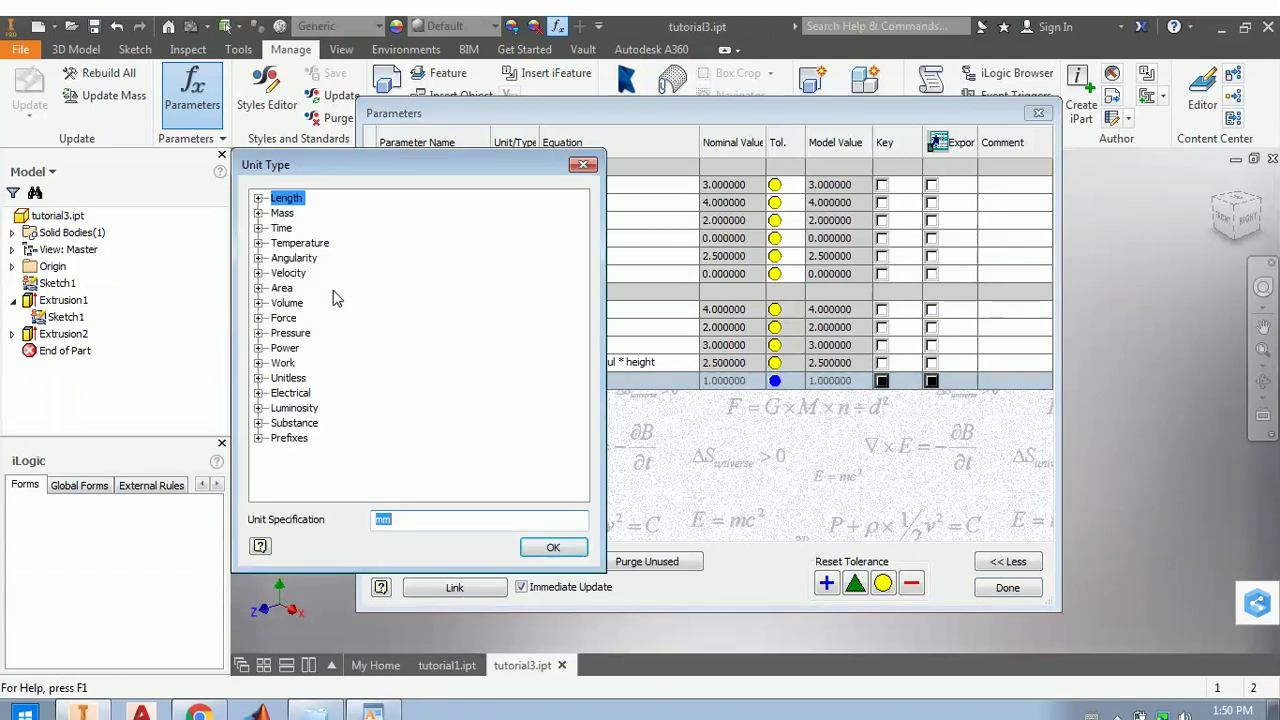
pyautogui.click(258, 378)
pyautogui.click(290, 380)
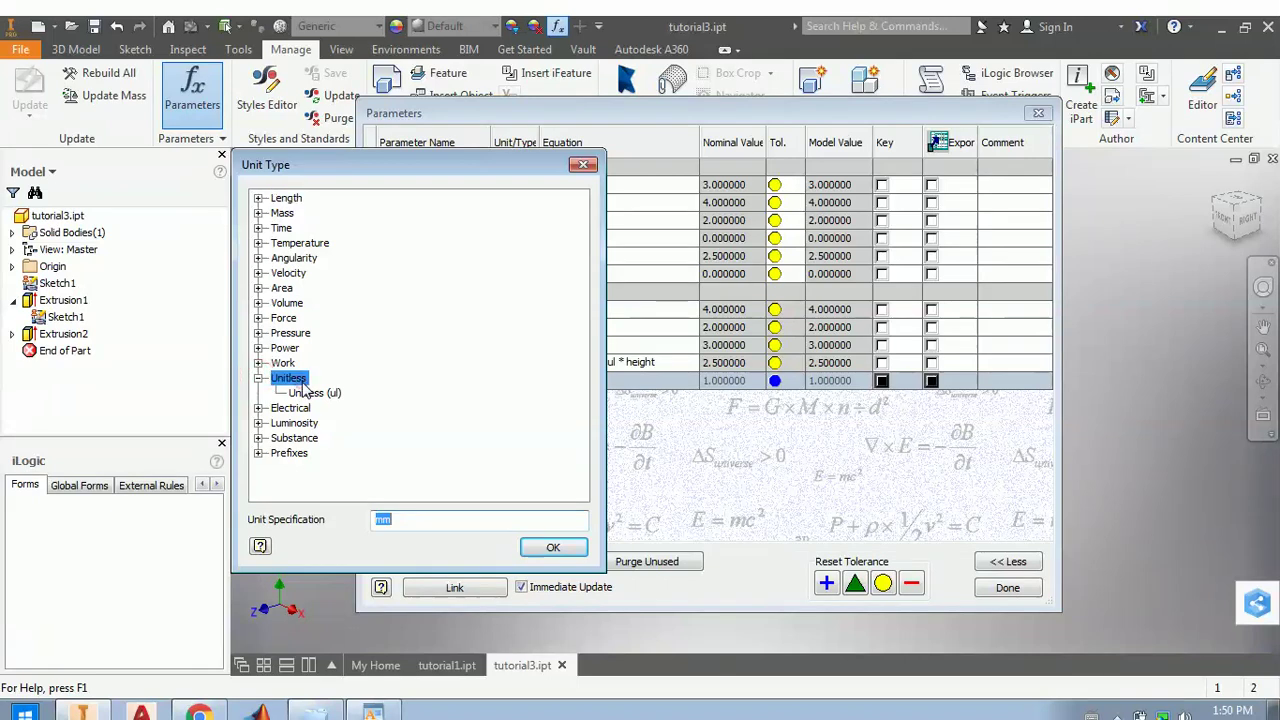
pyautogui.click(313, 392)
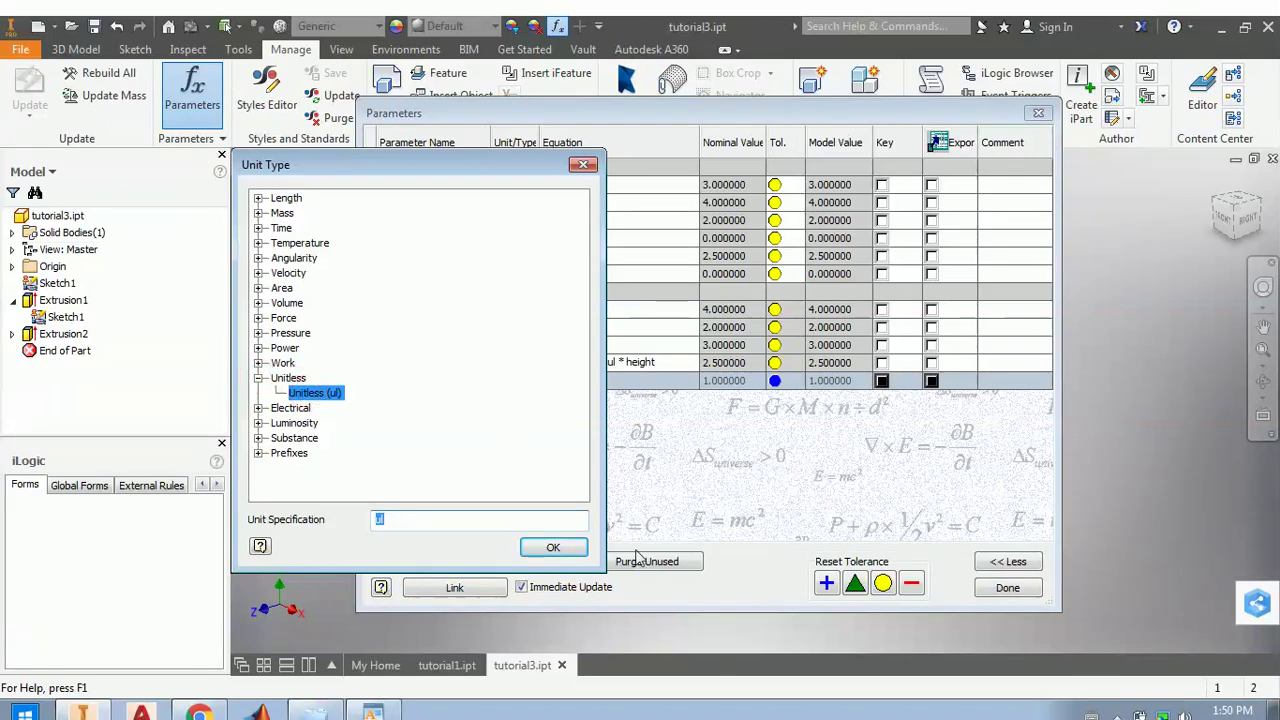
pyautogui.press('Return')
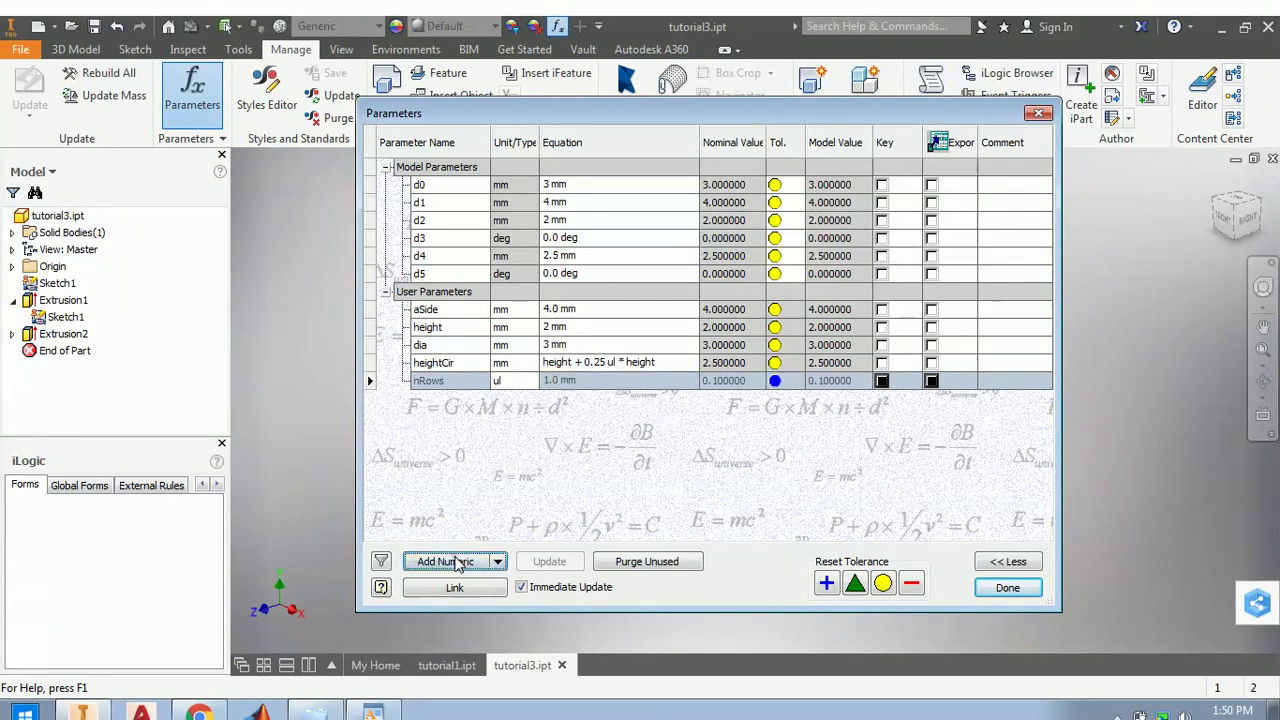
# - Add a numeric user parameter nCols and set its unit type to Unitless (ul)
pyautogui.click(460, 562)
pyautogui.write('nC')
pyautogui.press('Tab')
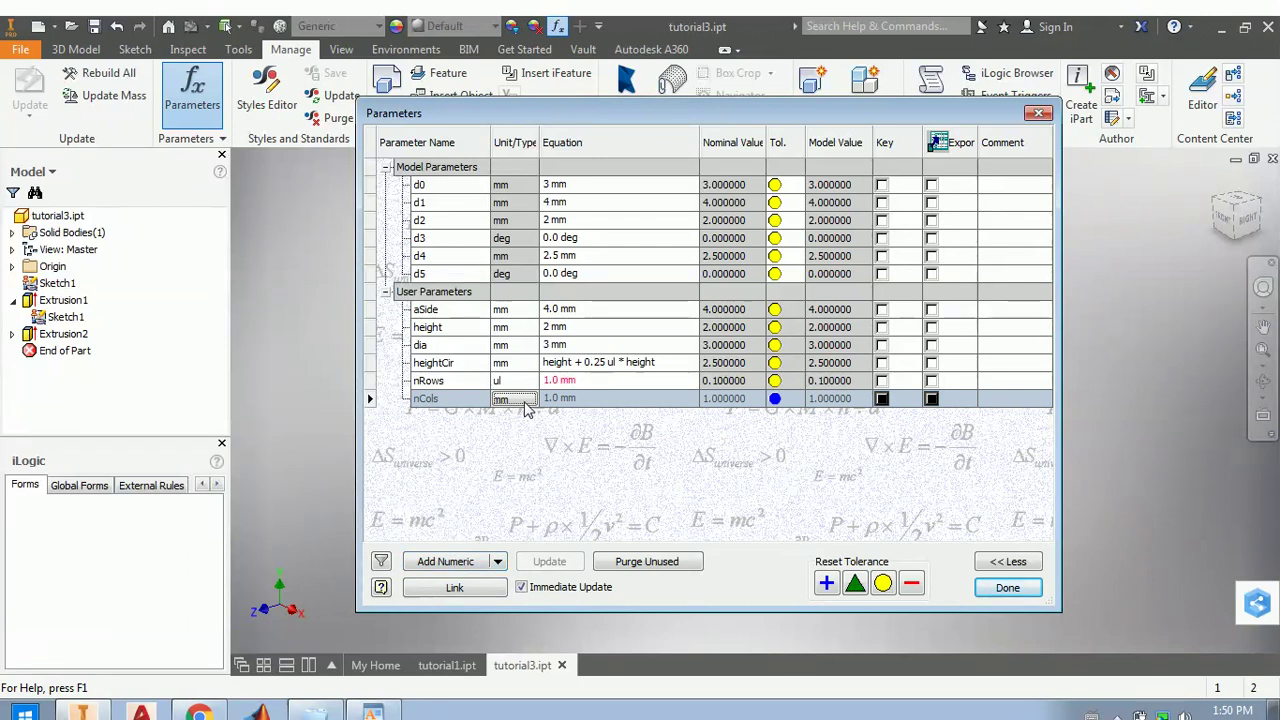
pyautogui.click(524, 400)
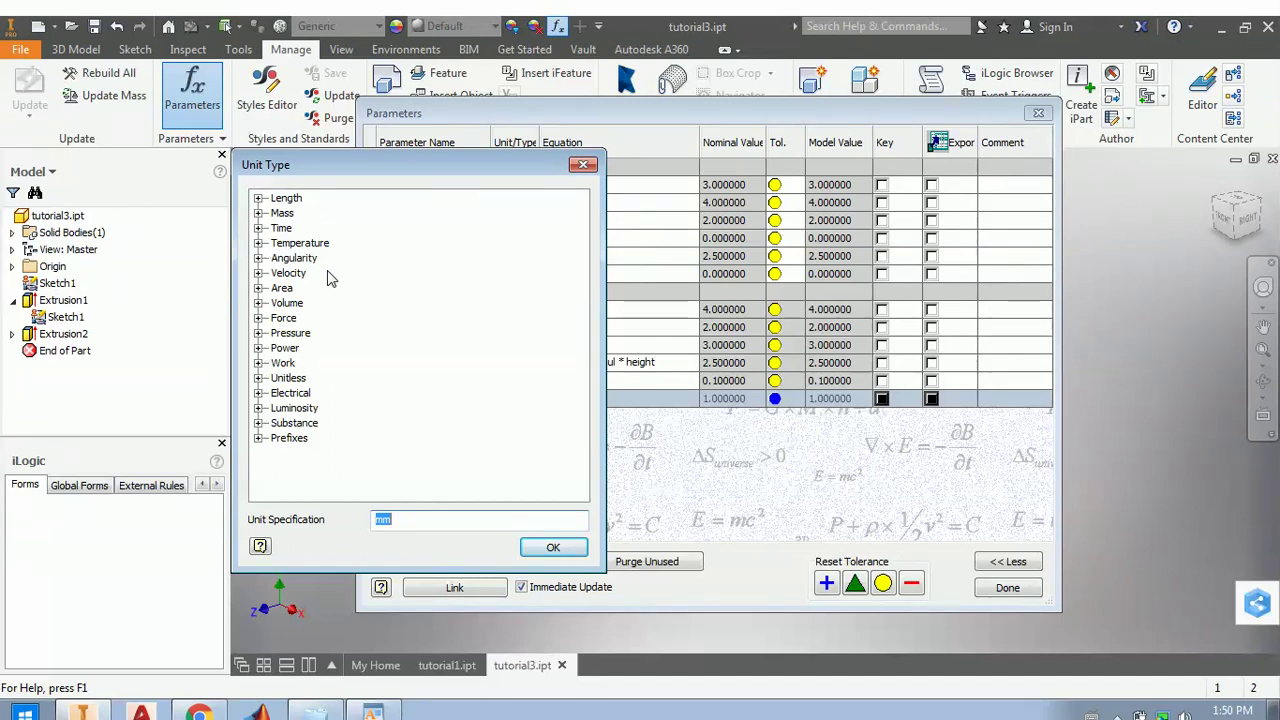
pyautogui.click(259, 378)
pyautogui.click(312, 393)
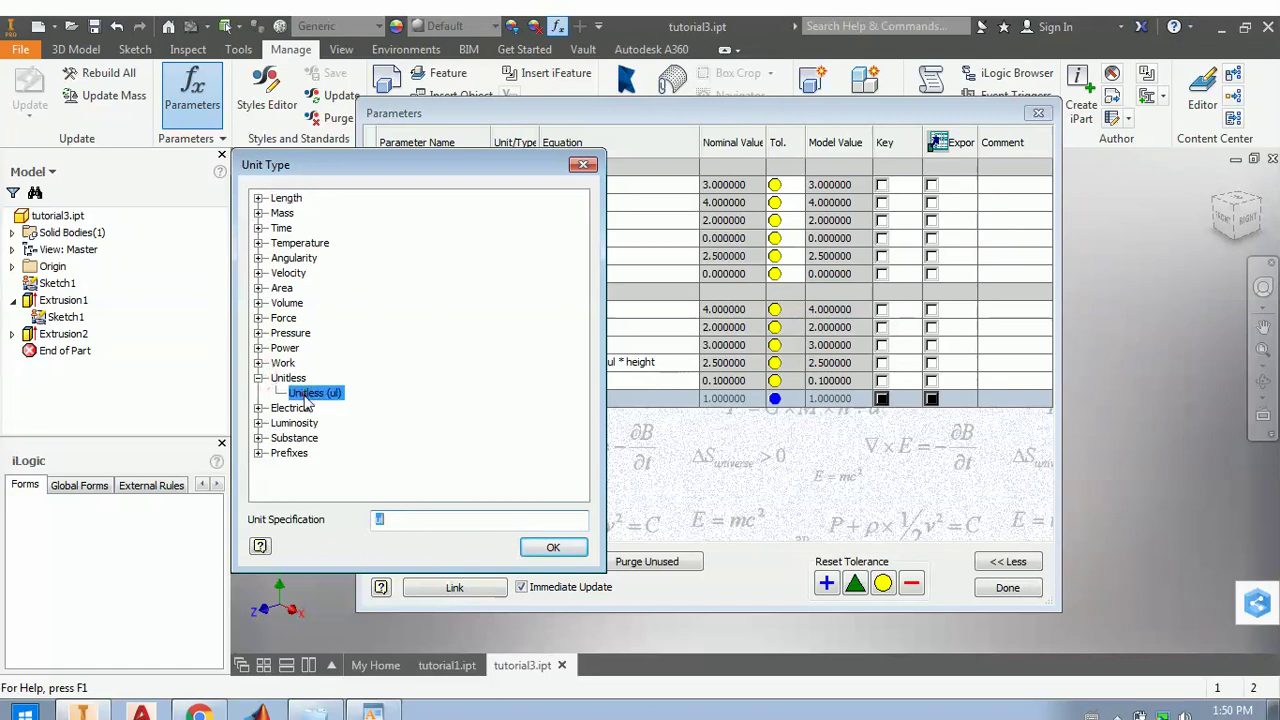
pyautogui.click(565, 550)
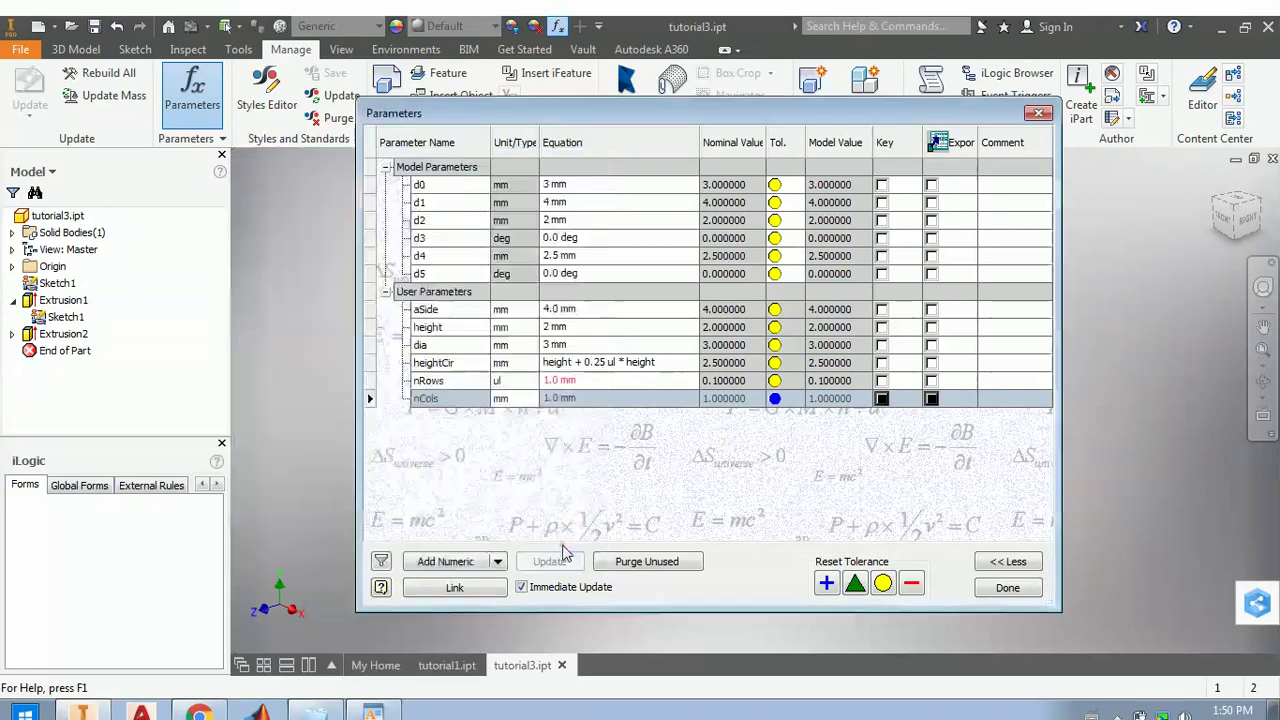
# - Set the nRows equation to 5 ul and nCols to 4, and close the parameter table
pyautogui.click(570, 387)
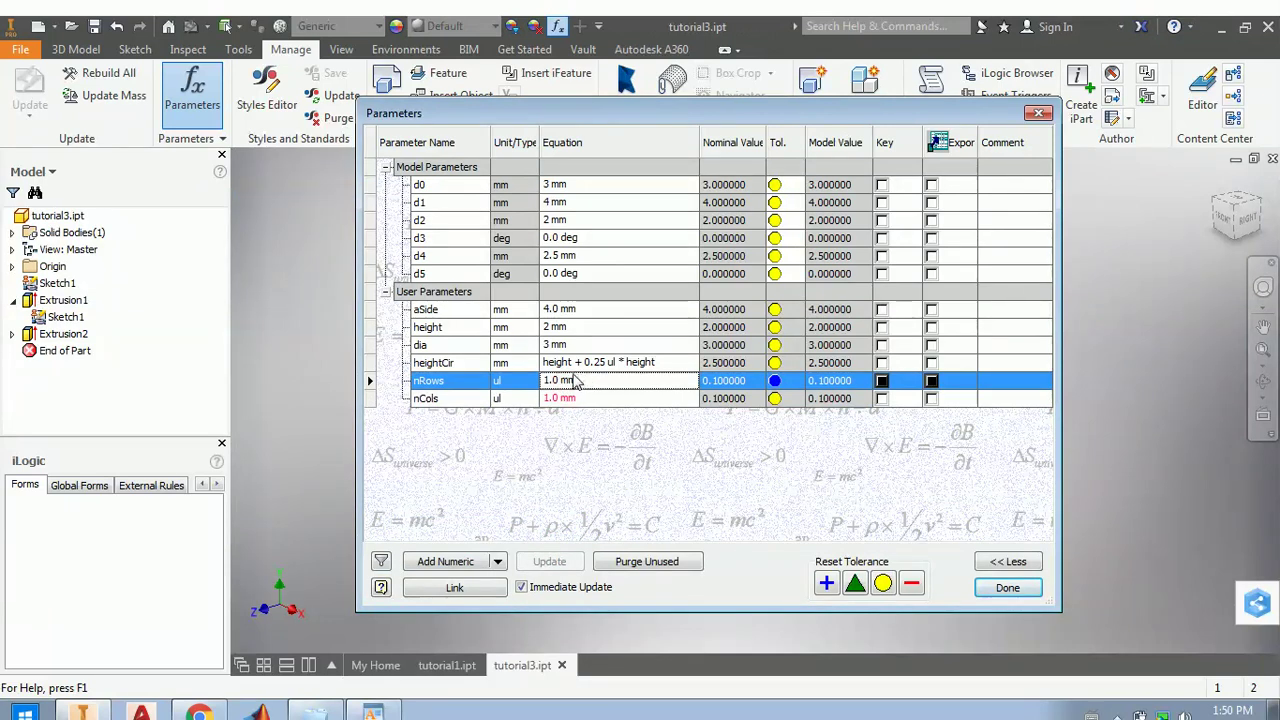
pyautogui.click(580, 386)
pyautogui.press('BackSpace')
pyautogui.press('BackSpace')
pyautogui.press('BackSpace')
pyautogui.press('BackSpace')
pyautogui.press('BackSpace')
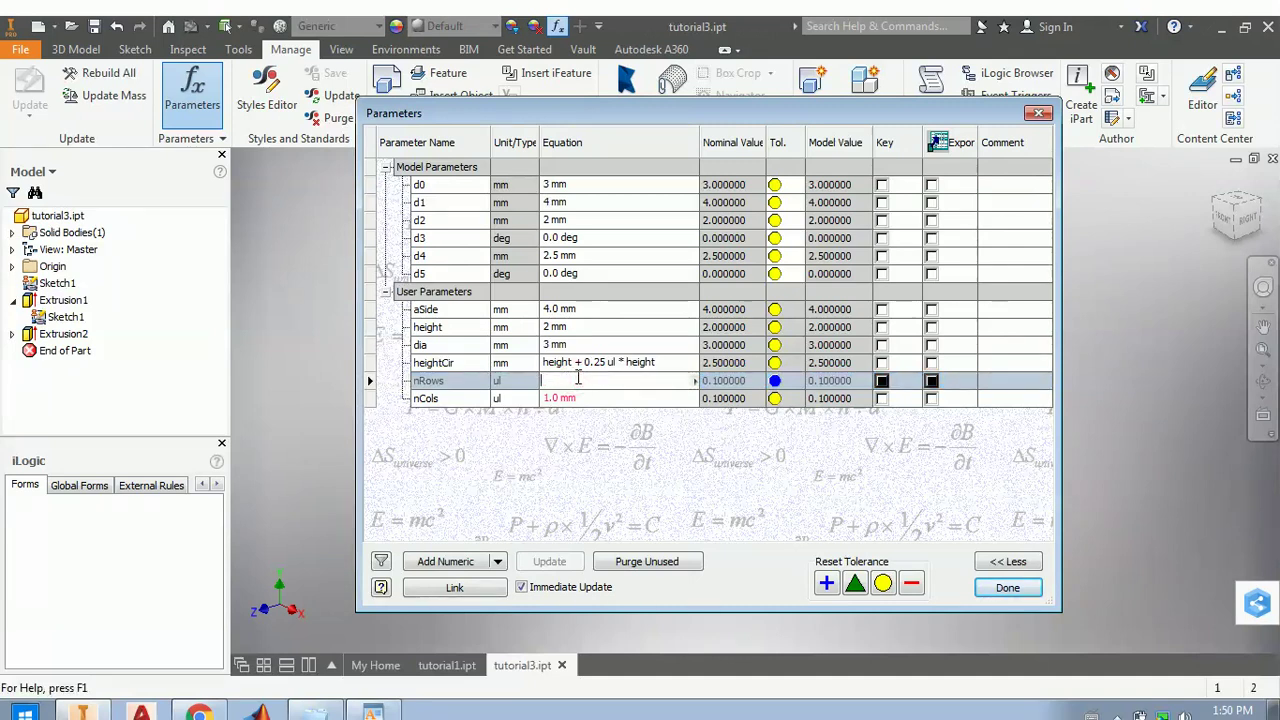
pyautogui.click(605, 398)
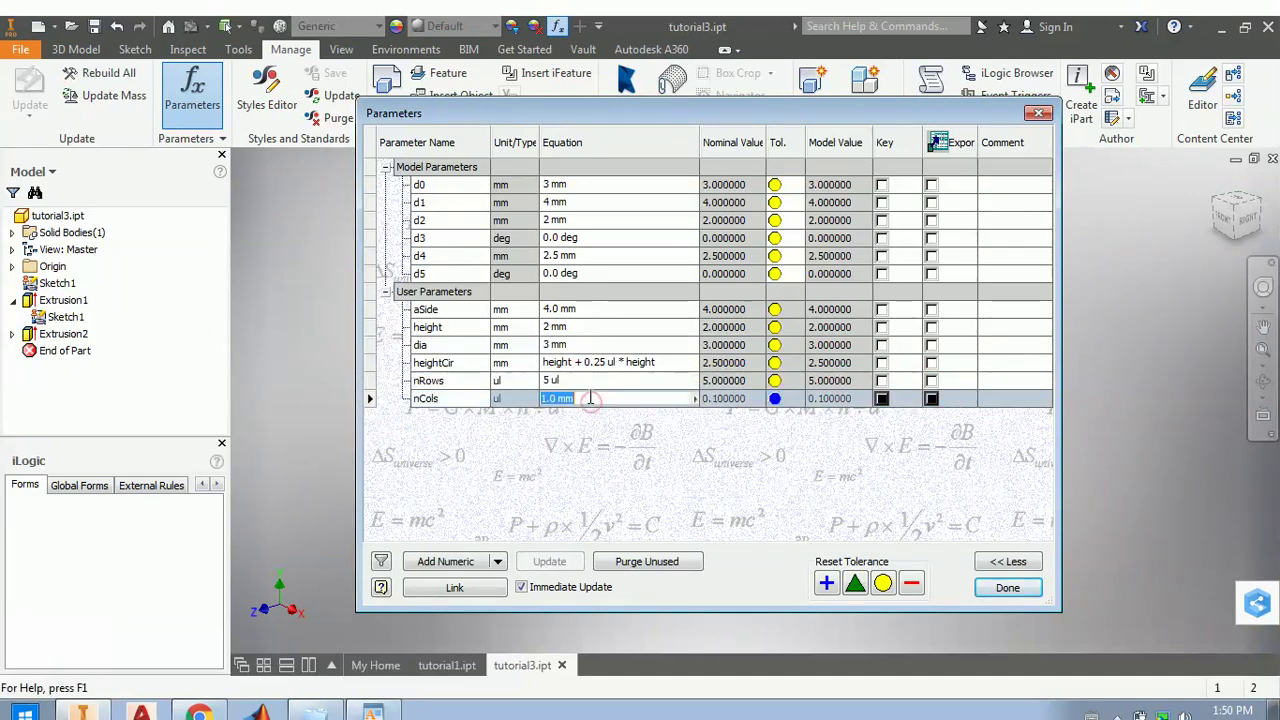
pyautogui.write('4')
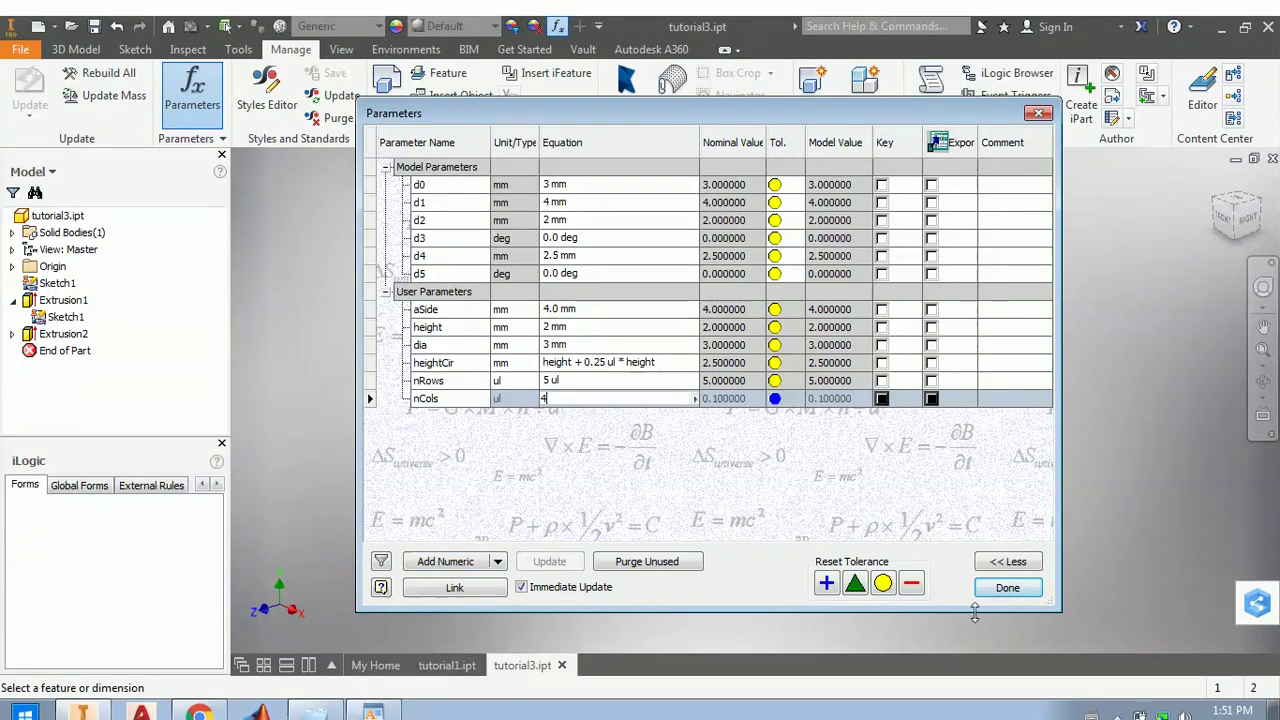
pyautogui.press('Return')
pyautogui.press('Return')
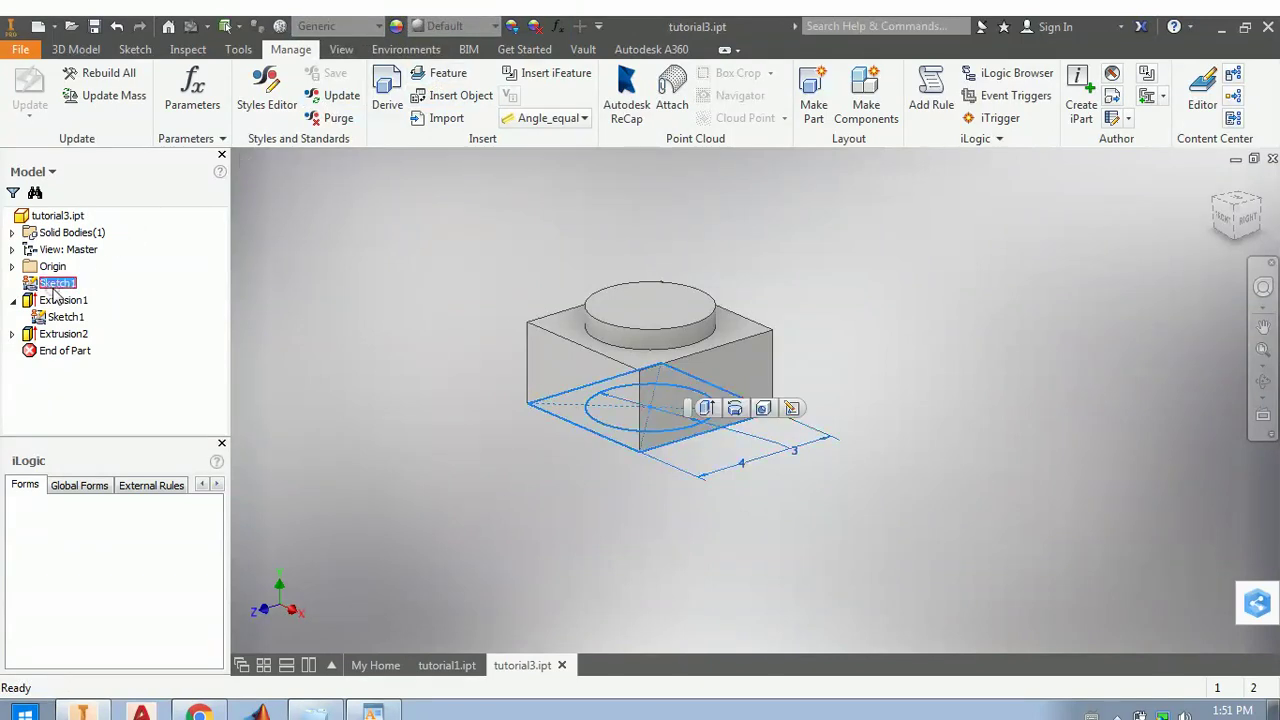
# - Edit the shared Sketch1 and link the square's side dimension to the aSide parameter
pyautogui.click(62, 318)
pyautogui.rightClick(68, 320)
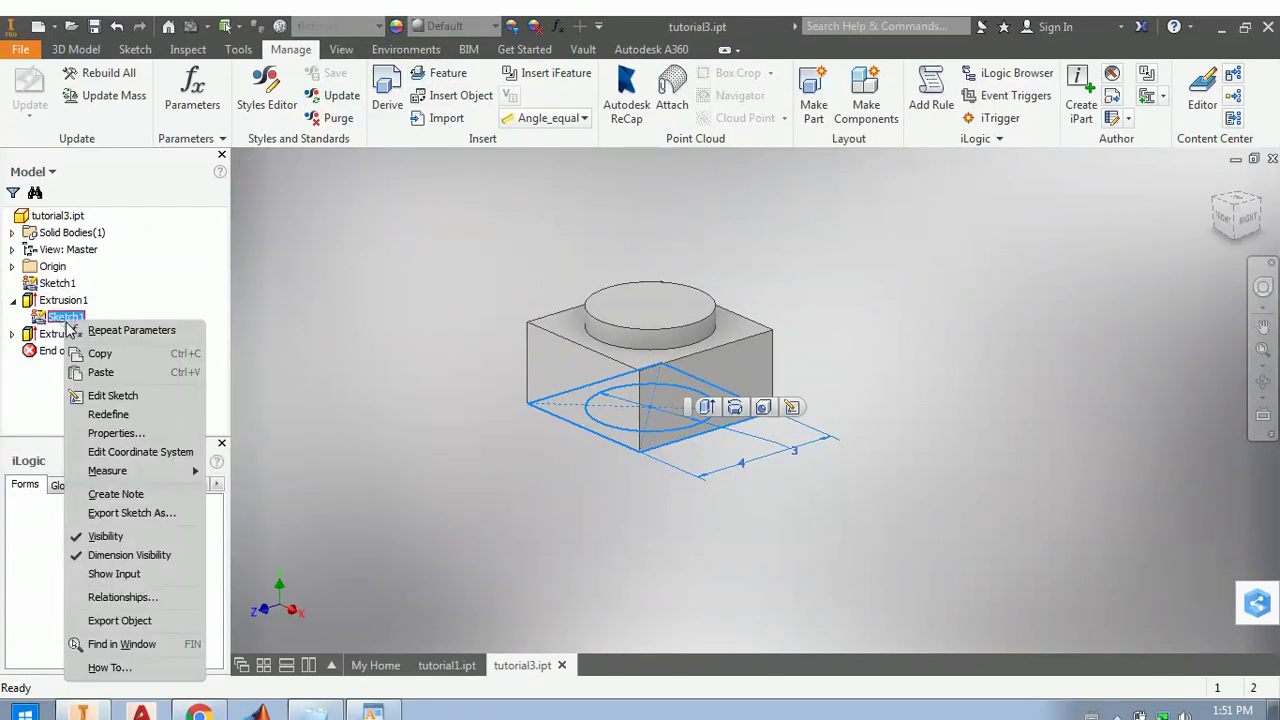
pyautogui.click(127, 393)
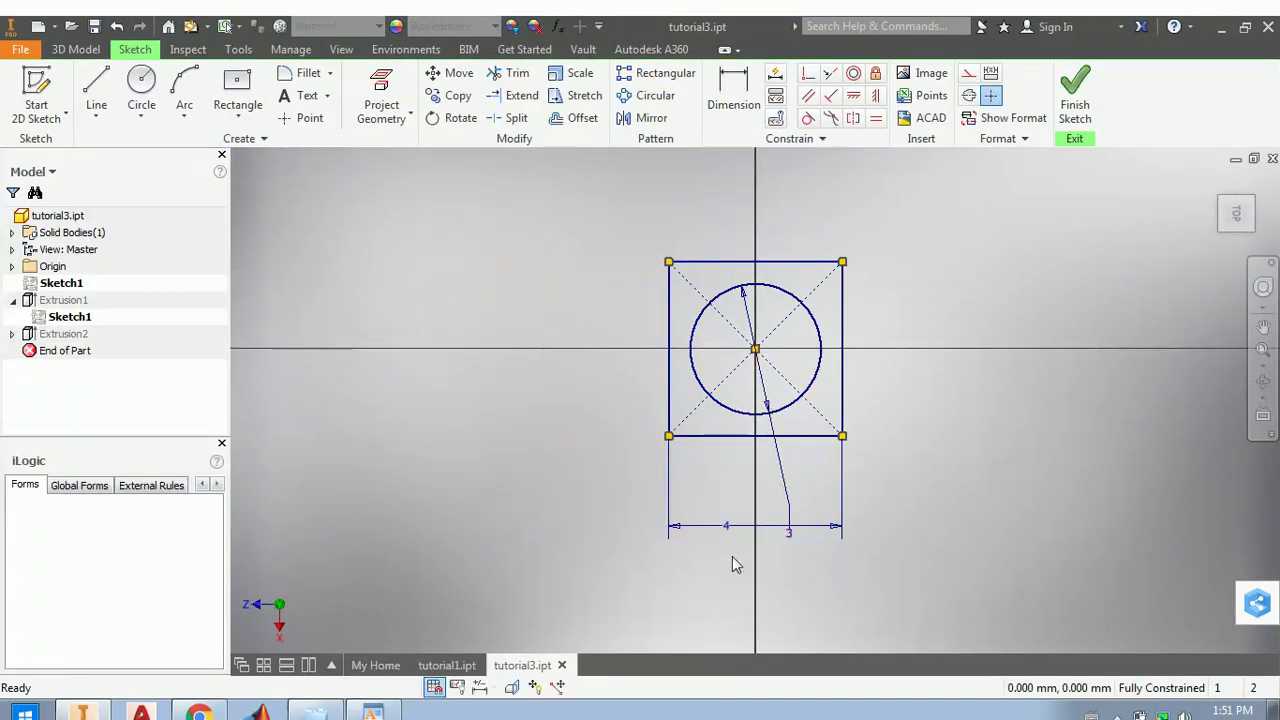
pyautogui.doubleClick(729, 528)
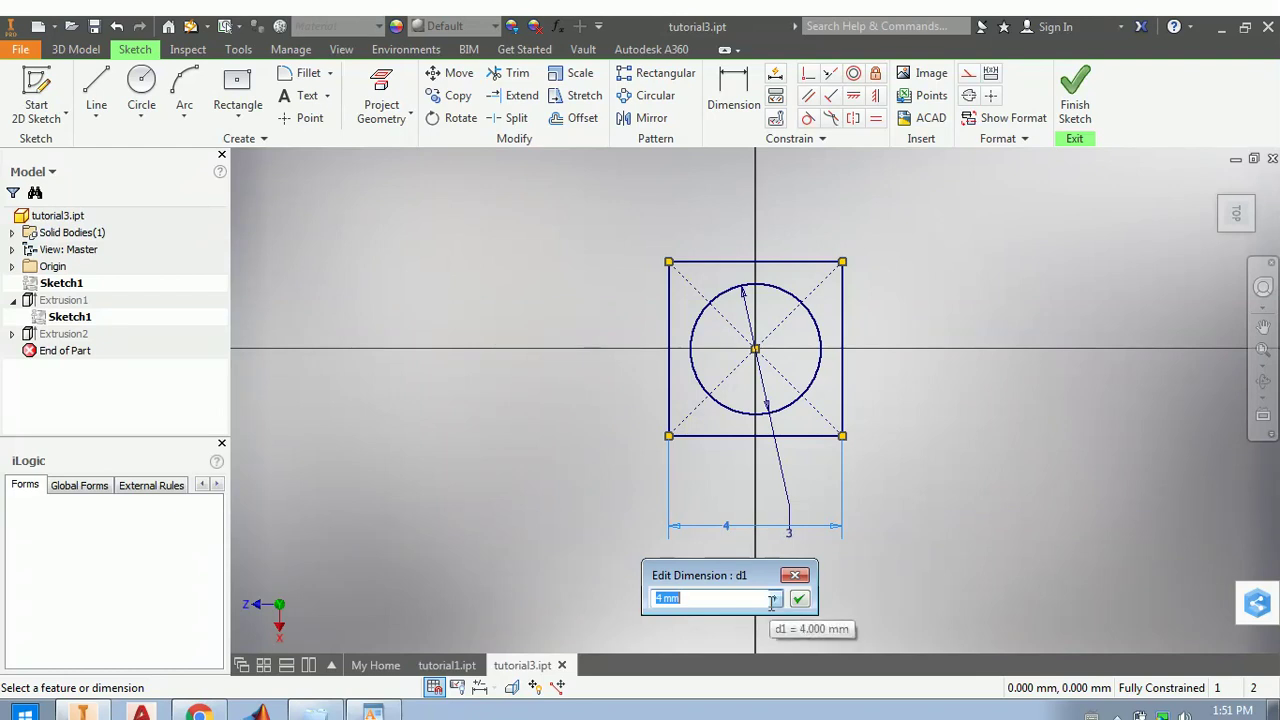
pyautogui.click(773, 599)
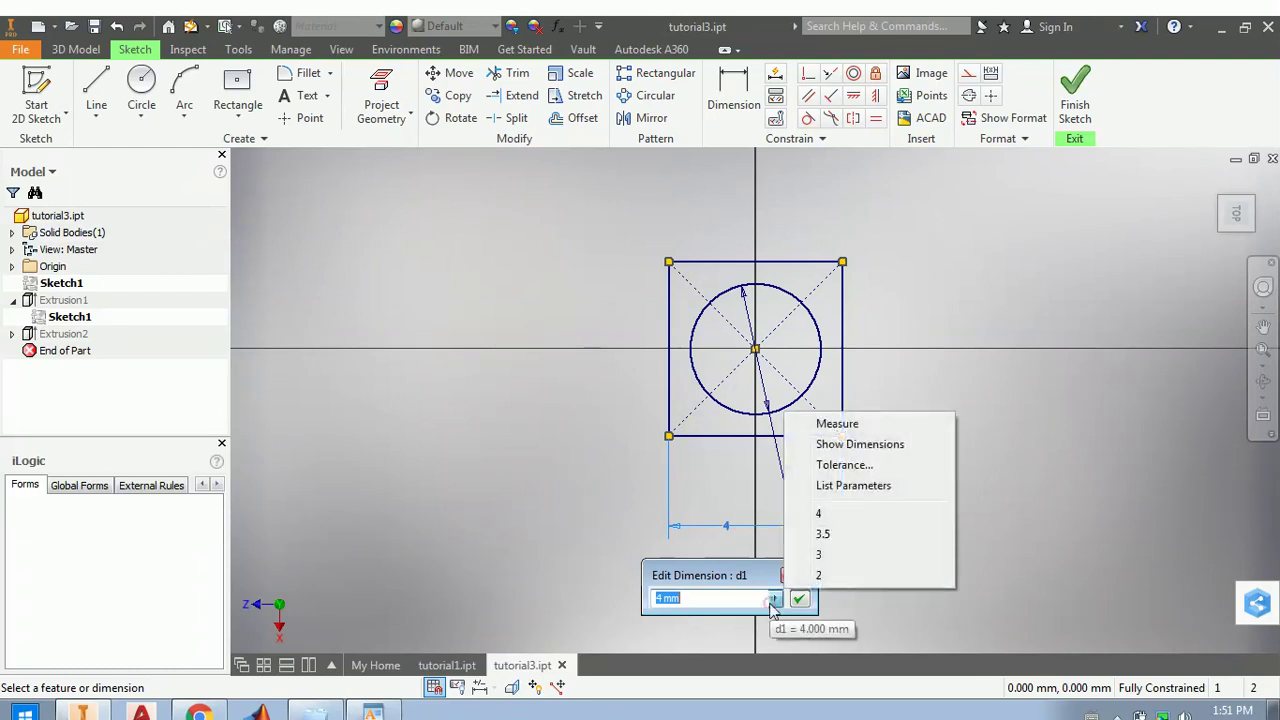
pyautogui.click(858, 487)
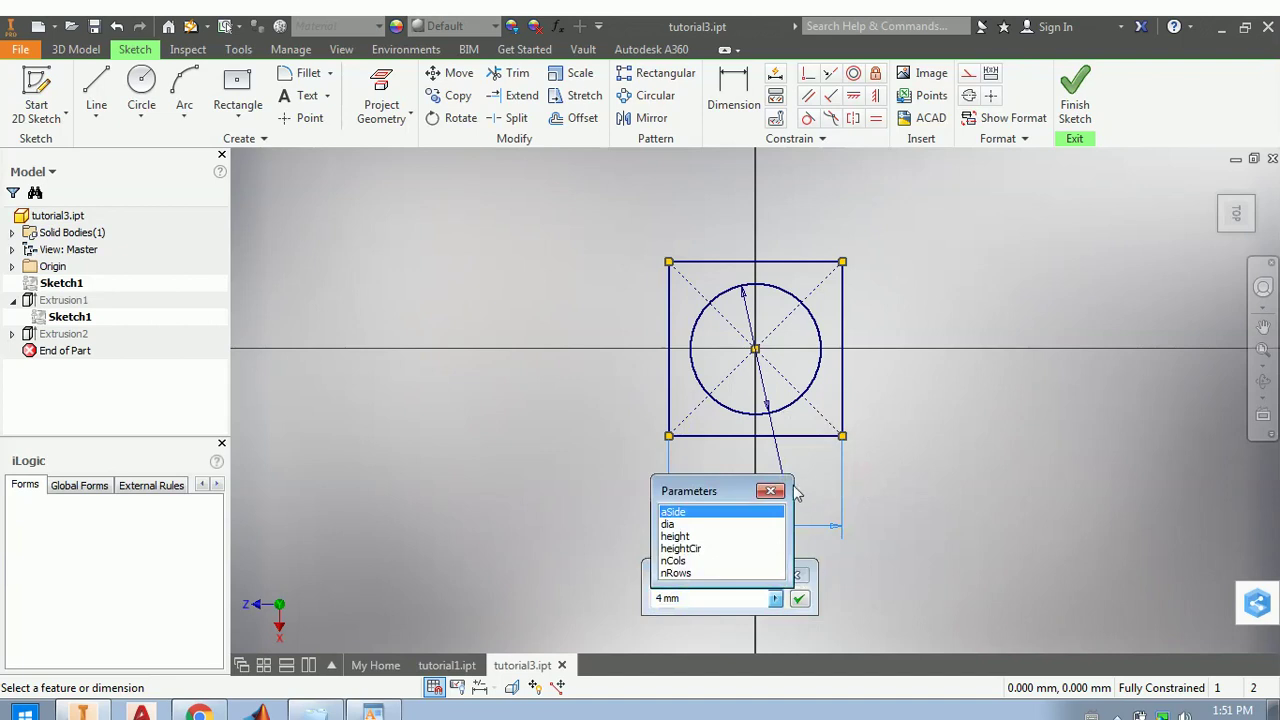
pyautogui.click(675, 511)
pyautogui.press('Return')
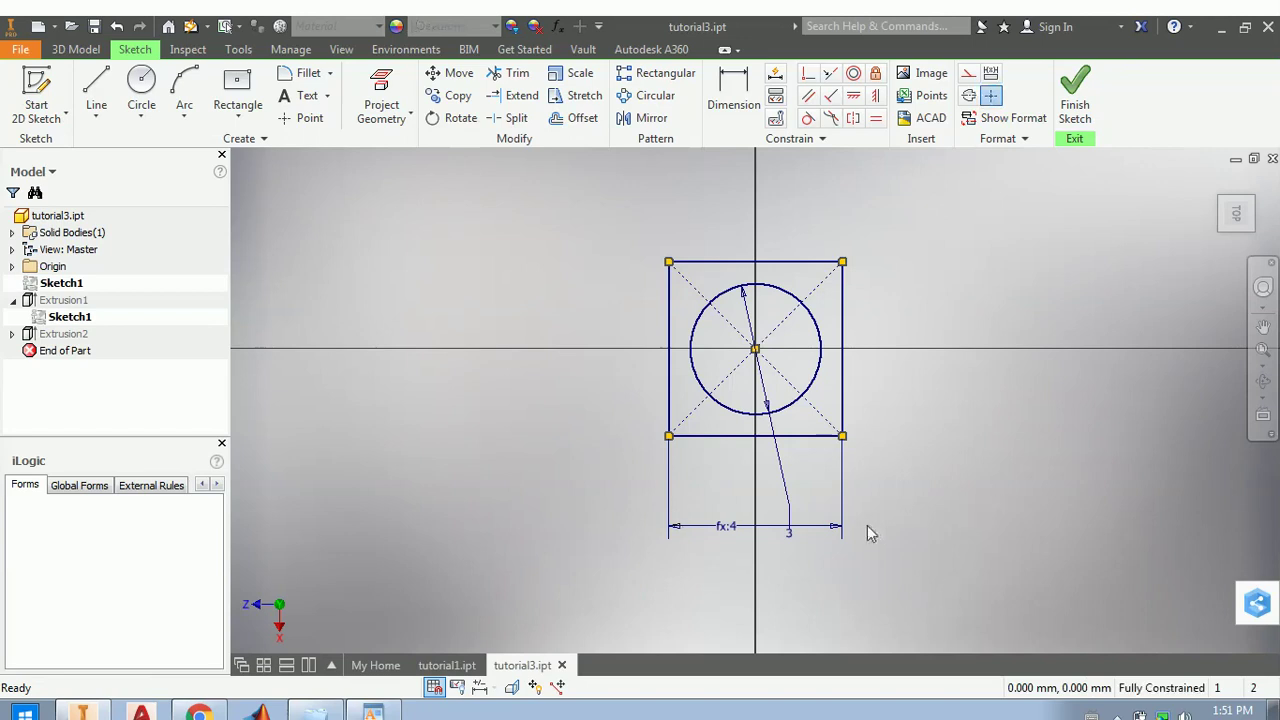
# - Link the circle's diameter dimension to the dia parameter and finish the sketch
pyautogui.click(787, 538)
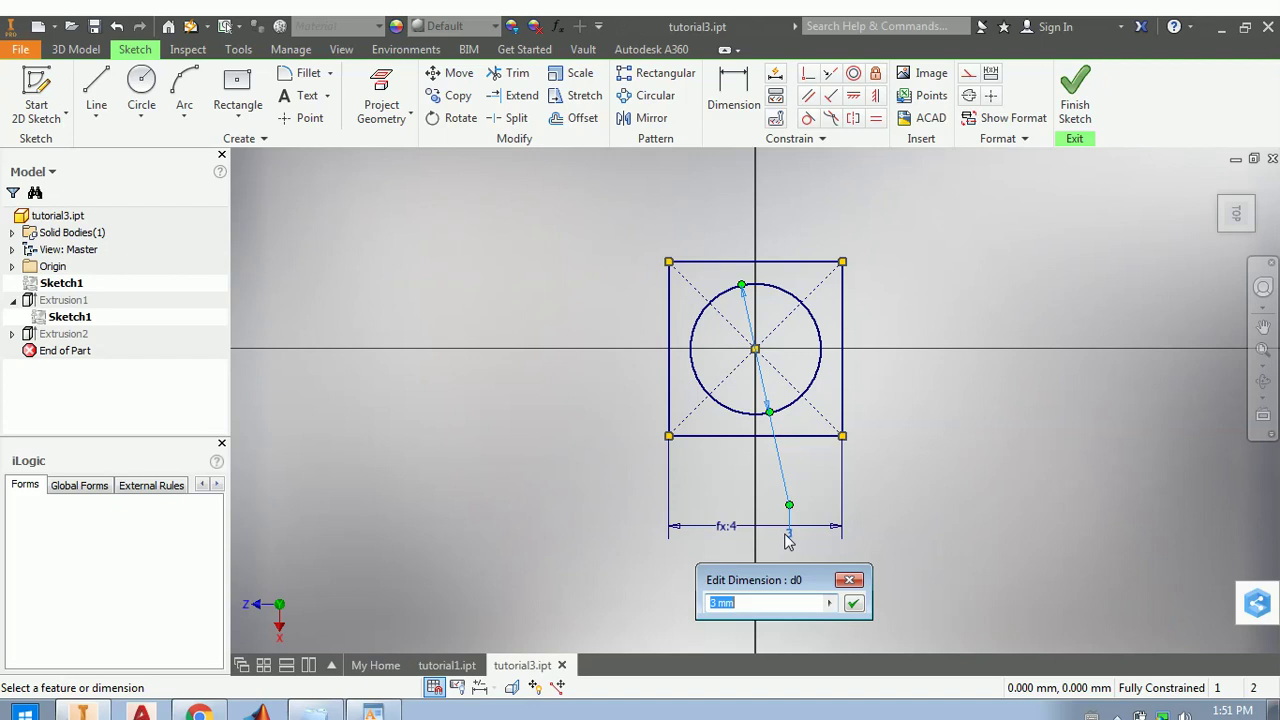
pyautogui.write('d')
pyautogui.write('30')
pyautogui.press('Return')
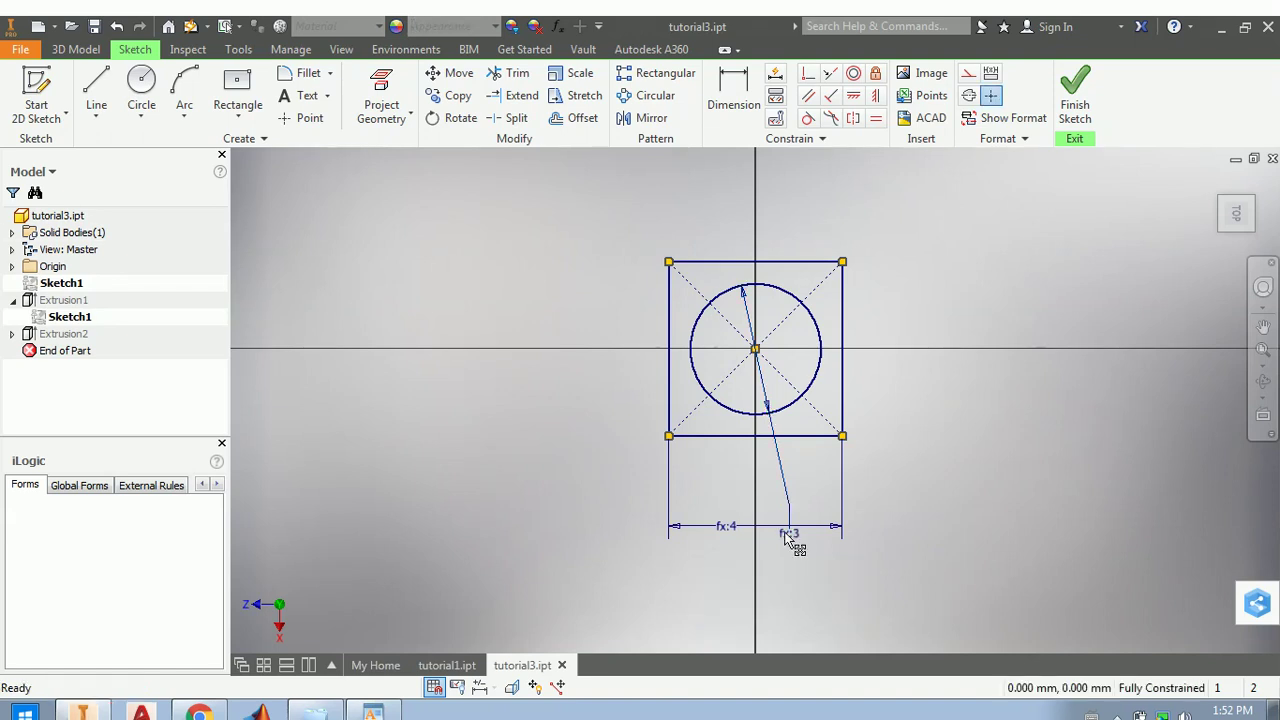
pyautogui.click(1078, 92)
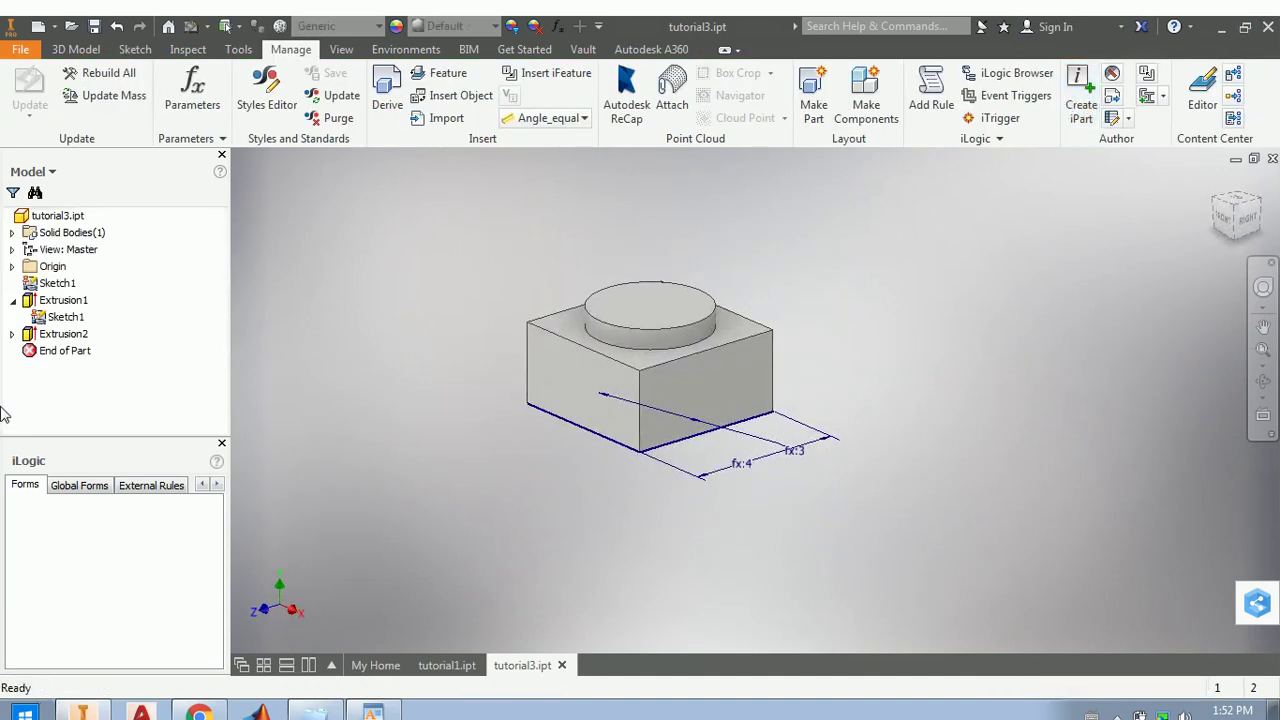
# - Turn off the visibility of the shared Sketch1 so only the solid brick is displayed
pyautogui.click(58, 285)
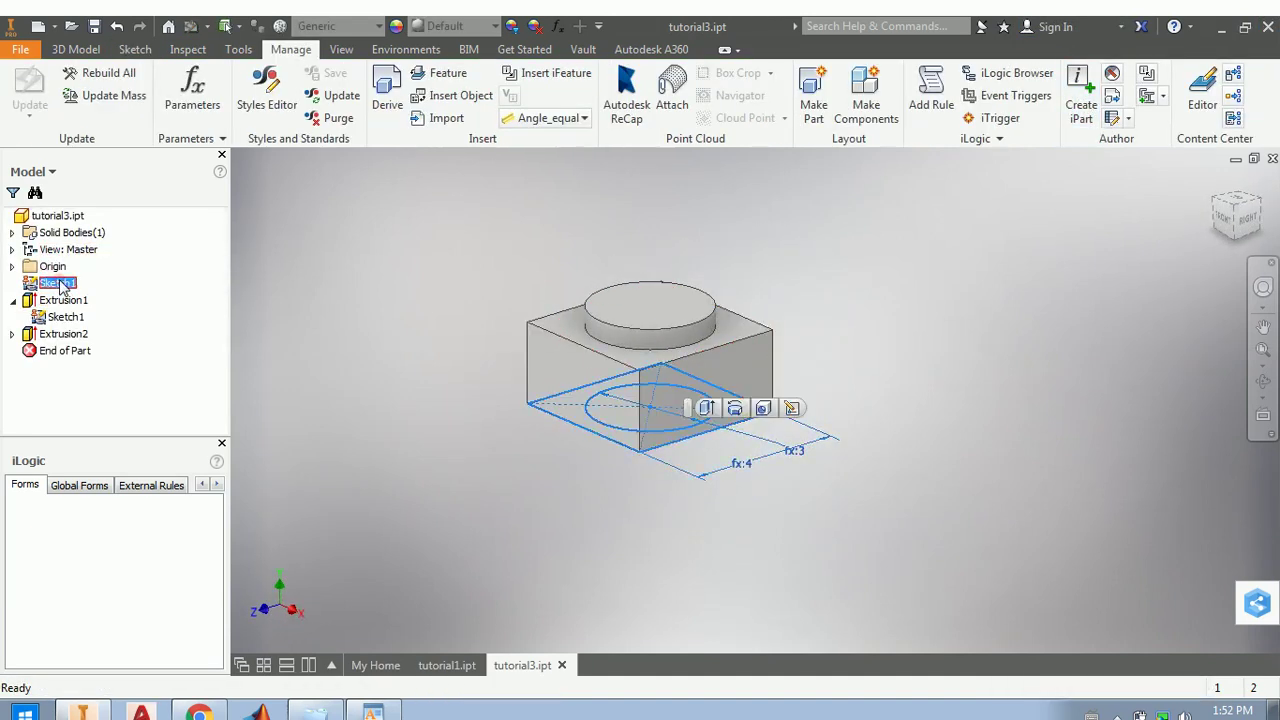
pyautogui.rightClick(58, 284)
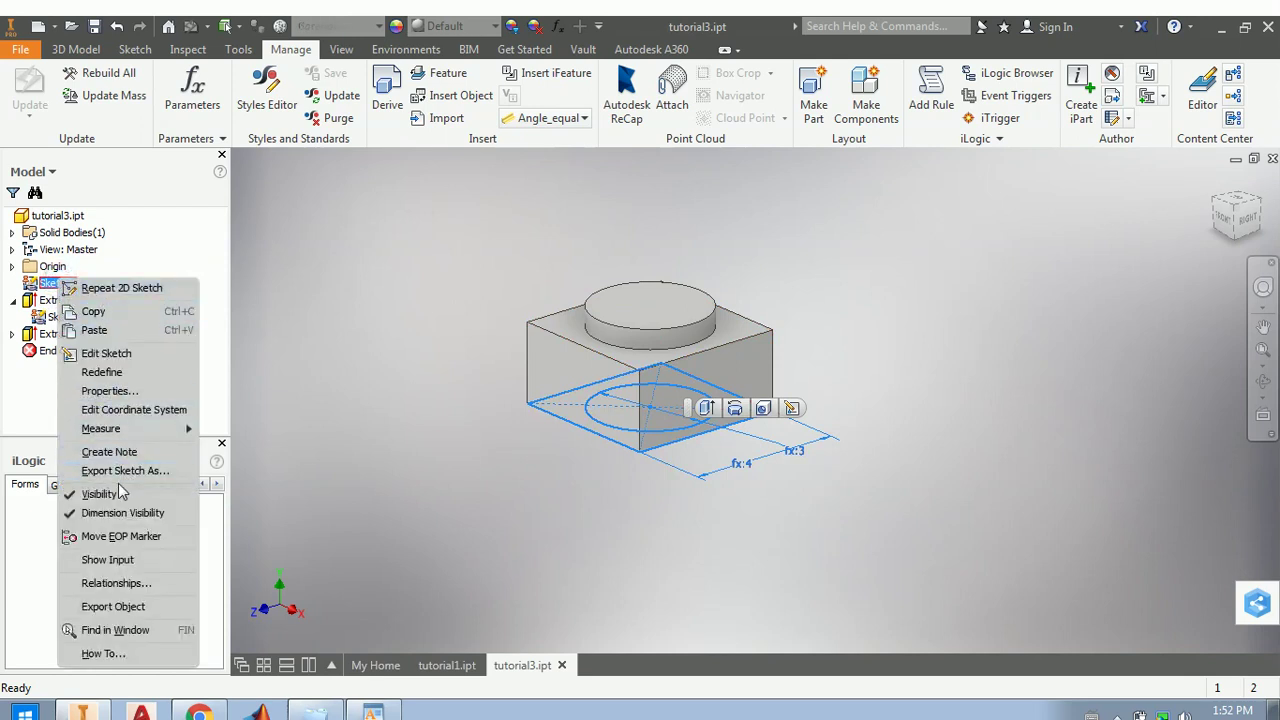
pyautogui.click(120, 489)
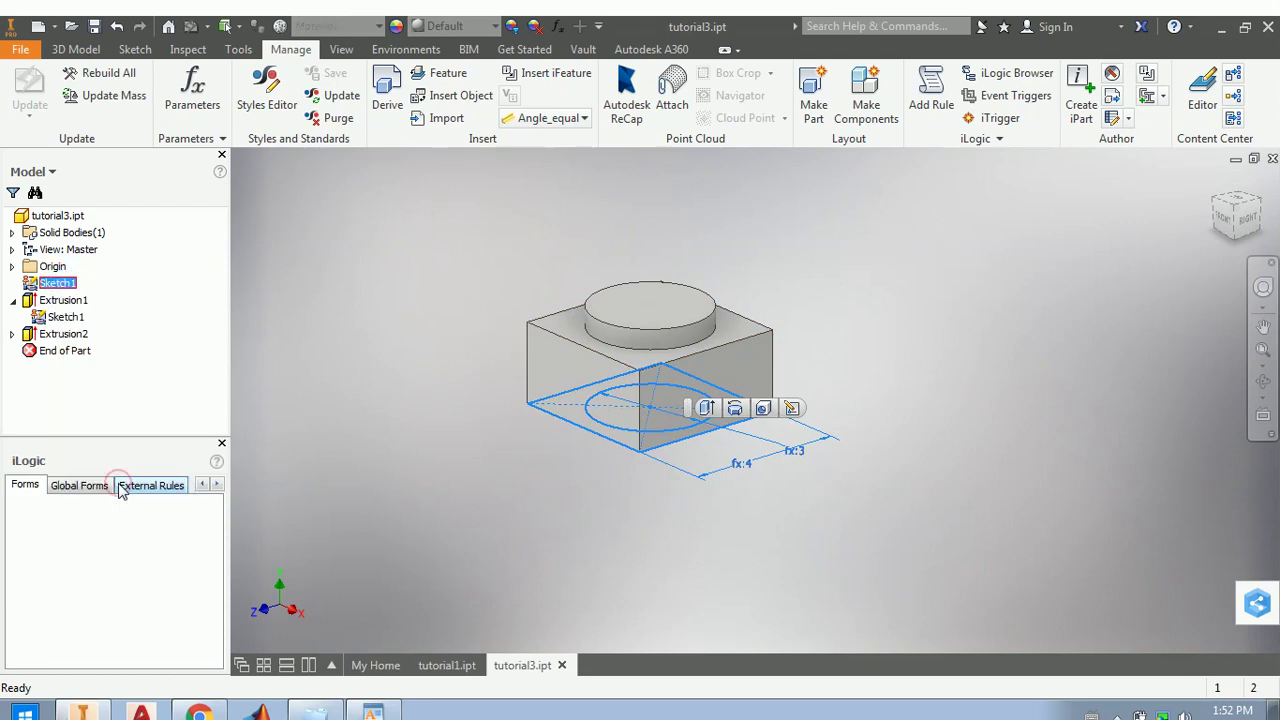
pyautogui.rightClick(64, 317)
pyautogui.click(100, 527)
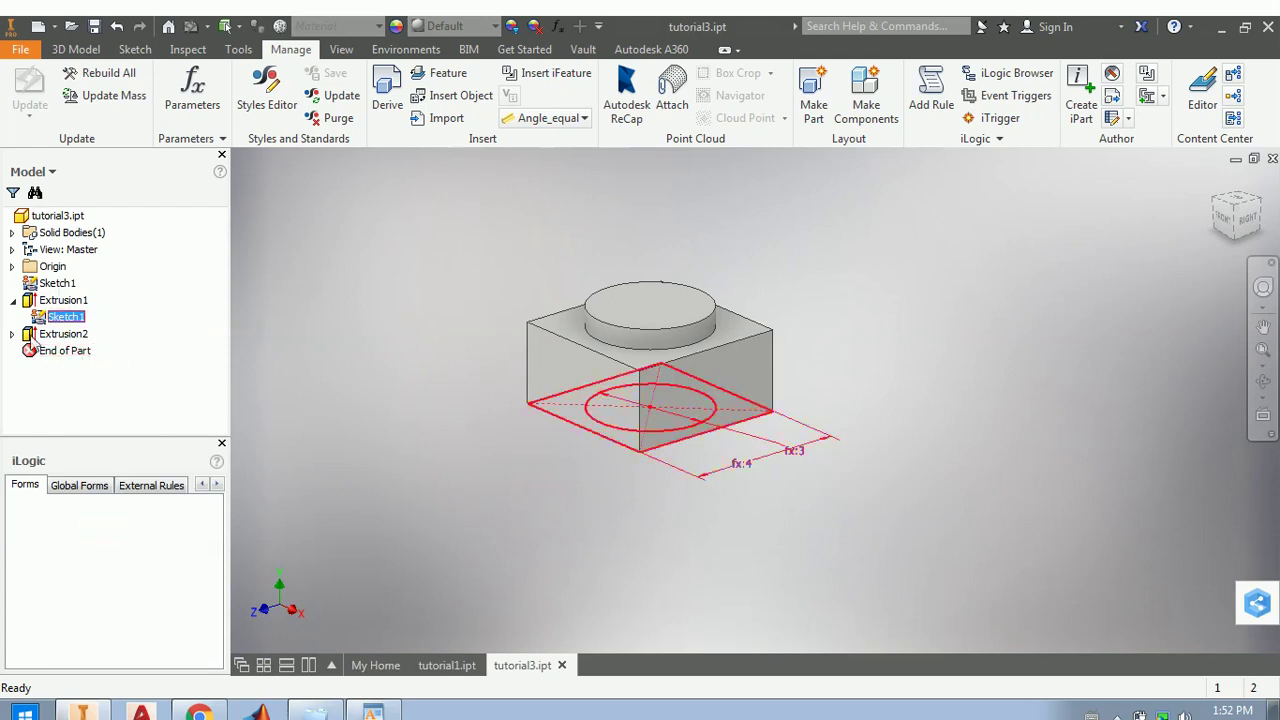
pyautogui.moveTo(64, 317)
pyautogui.mouseDown()
pyautogui.moveTo(80, 336)
pyautogui.moveTo(75, 318)
pyautogui.mouseUp()
pyautogui.rightClick(75, 318)
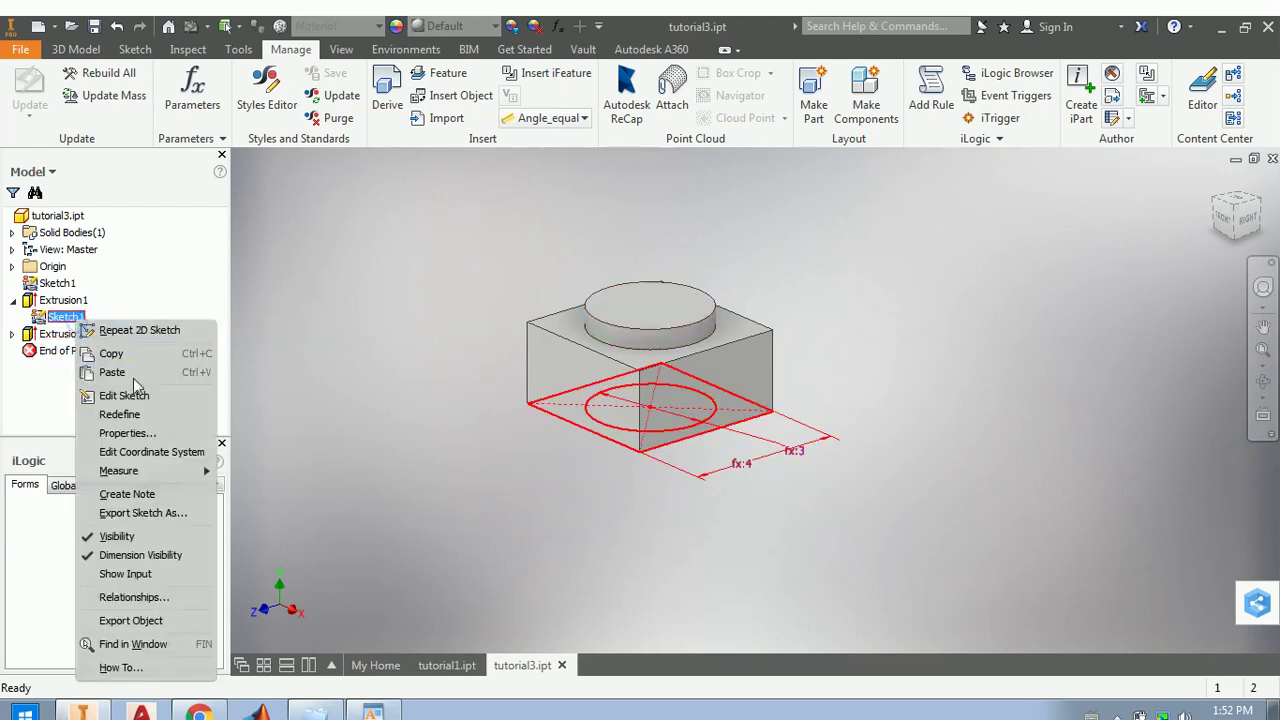
pyautogui.click(112, 537)
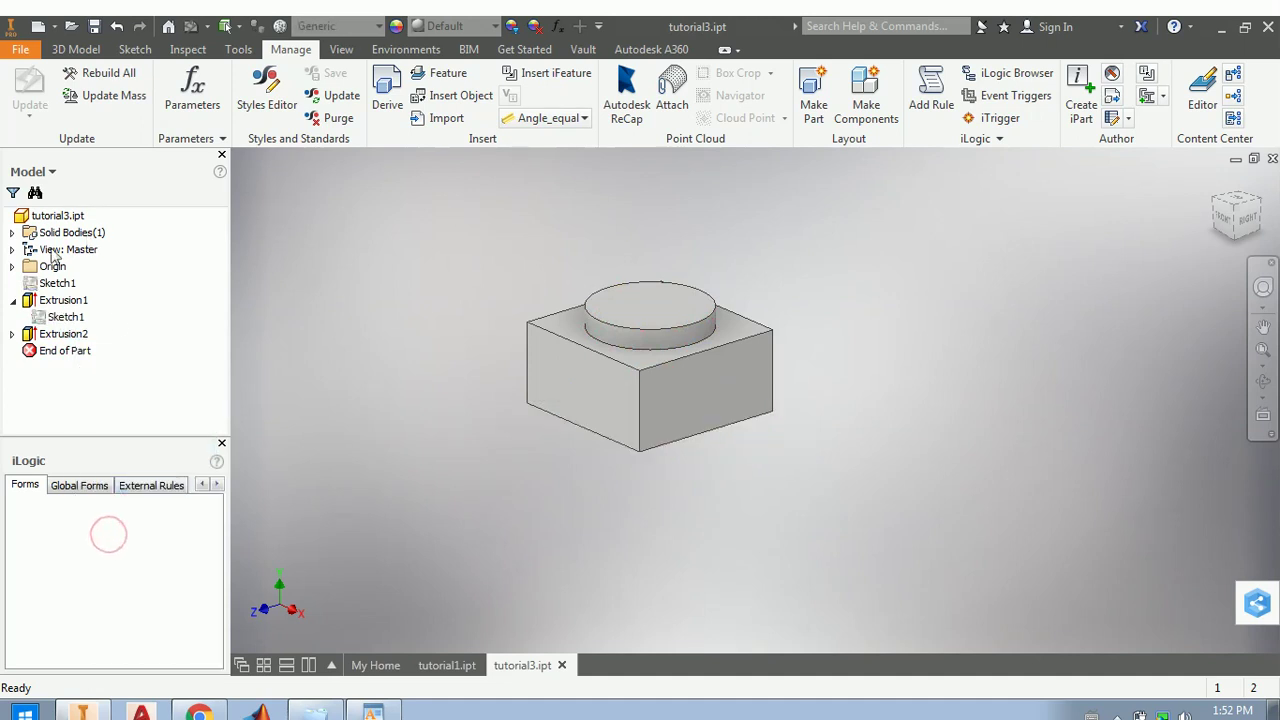
# - Edit Extrusion1 and replace its distance with the height parameter
pyautogui.click(64, 304)
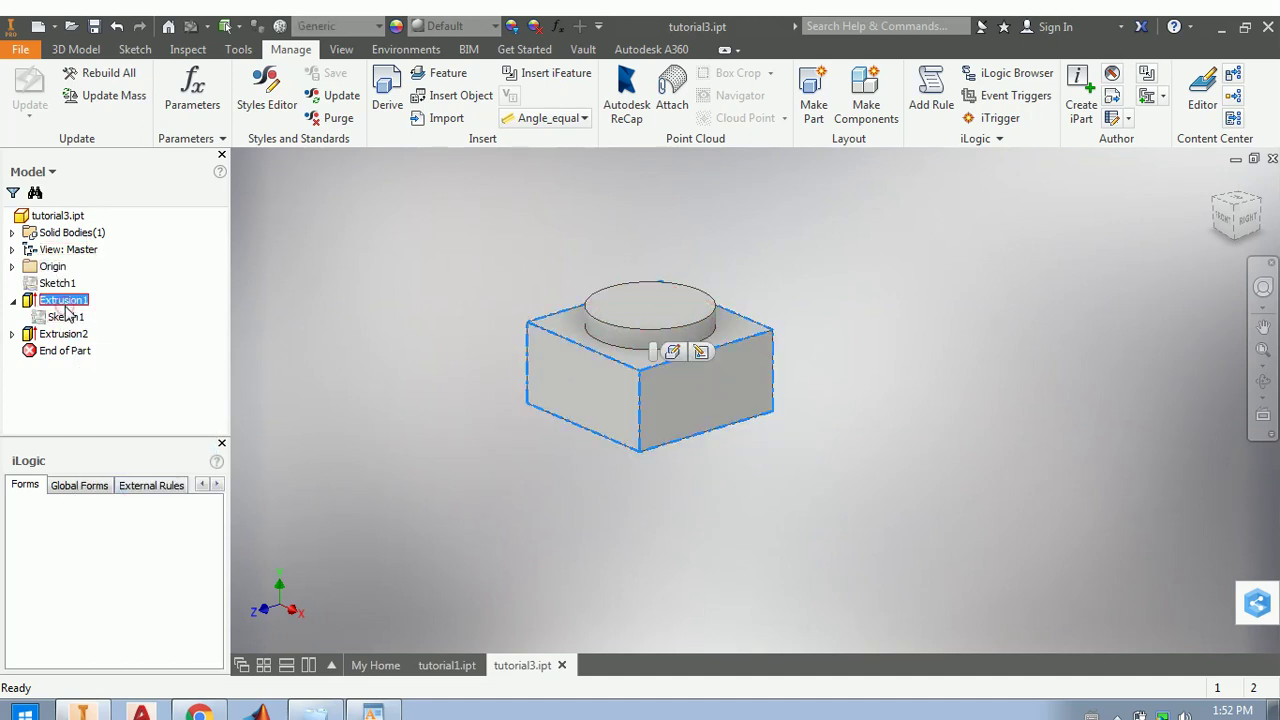
pyautogui.click(672, 353)
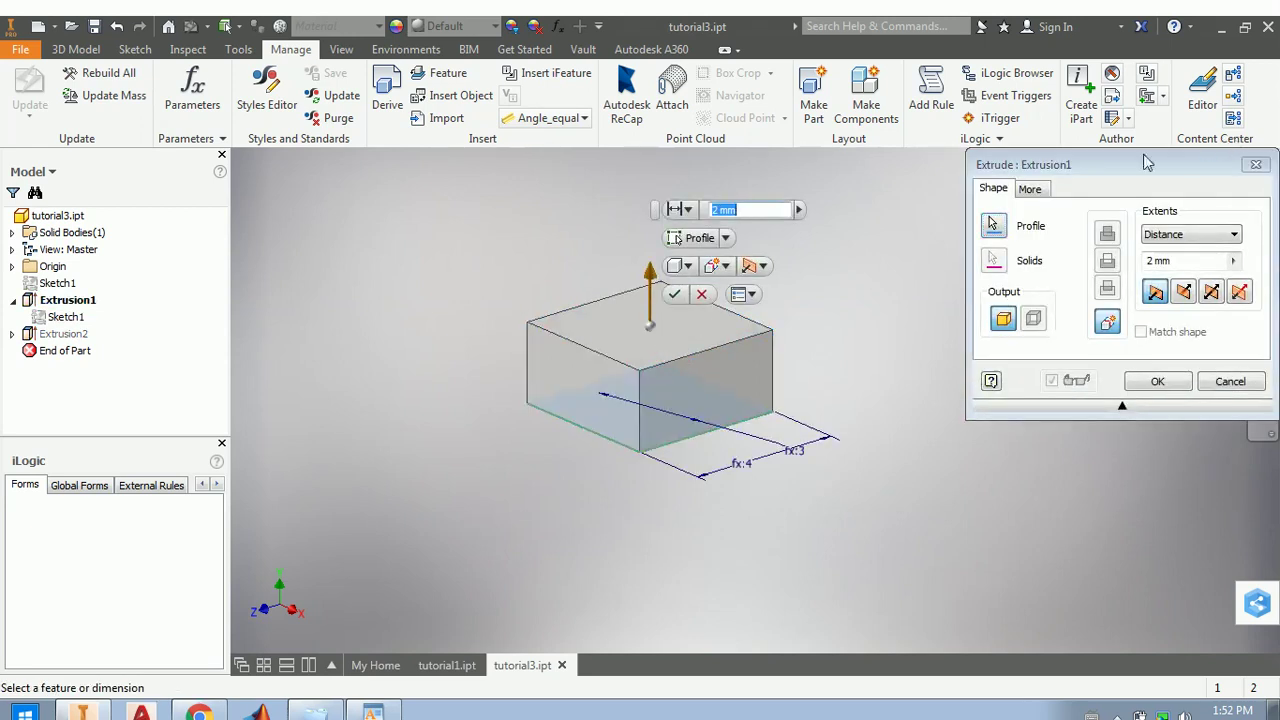
pyautogui.click(1091, 166)
pyautogui.moveTo(1091, 166); pyautogui.dragTo(972, 214)
pyautogui.click(1070, 307)
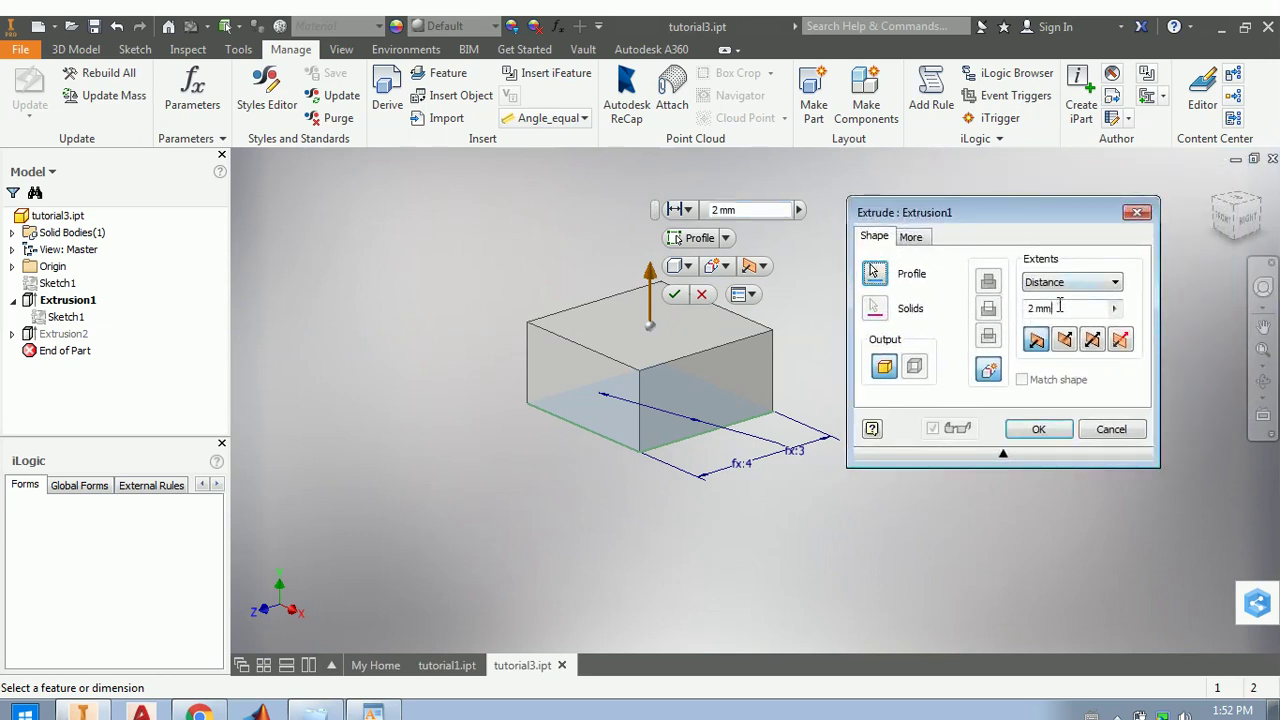
pyautogui.click(1113, 308)
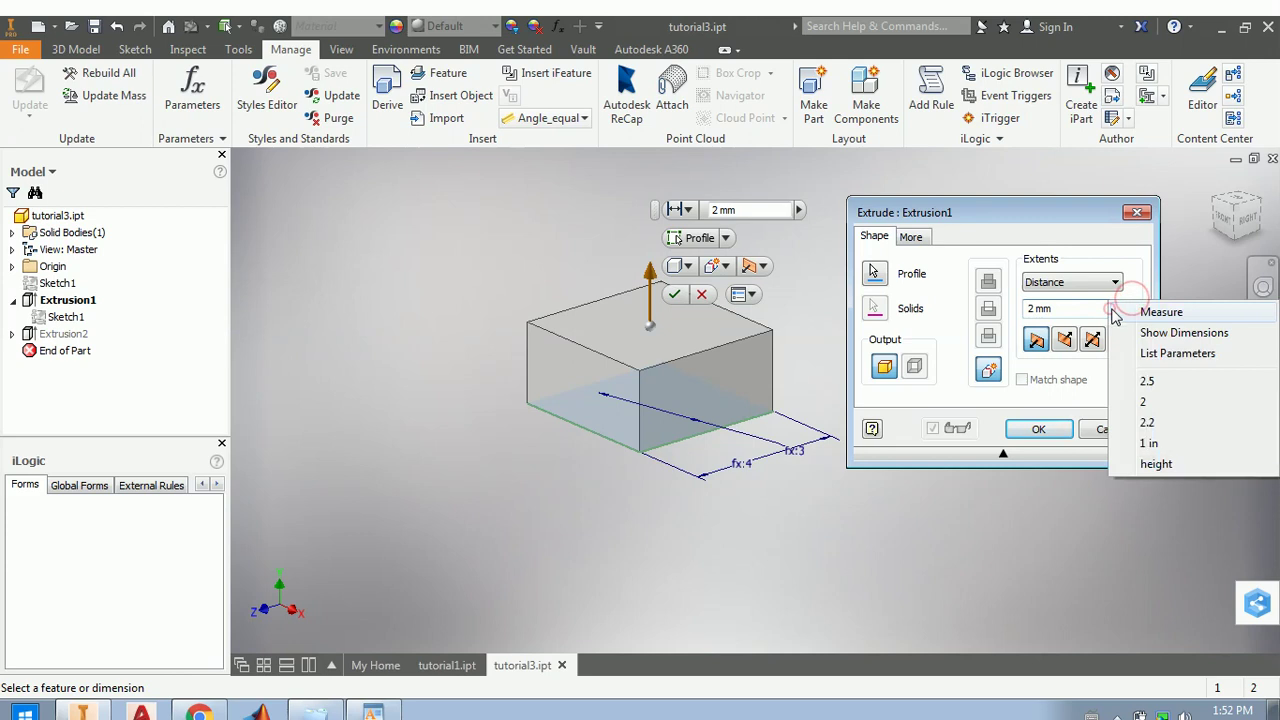
pyautogui.click(1180, 353)
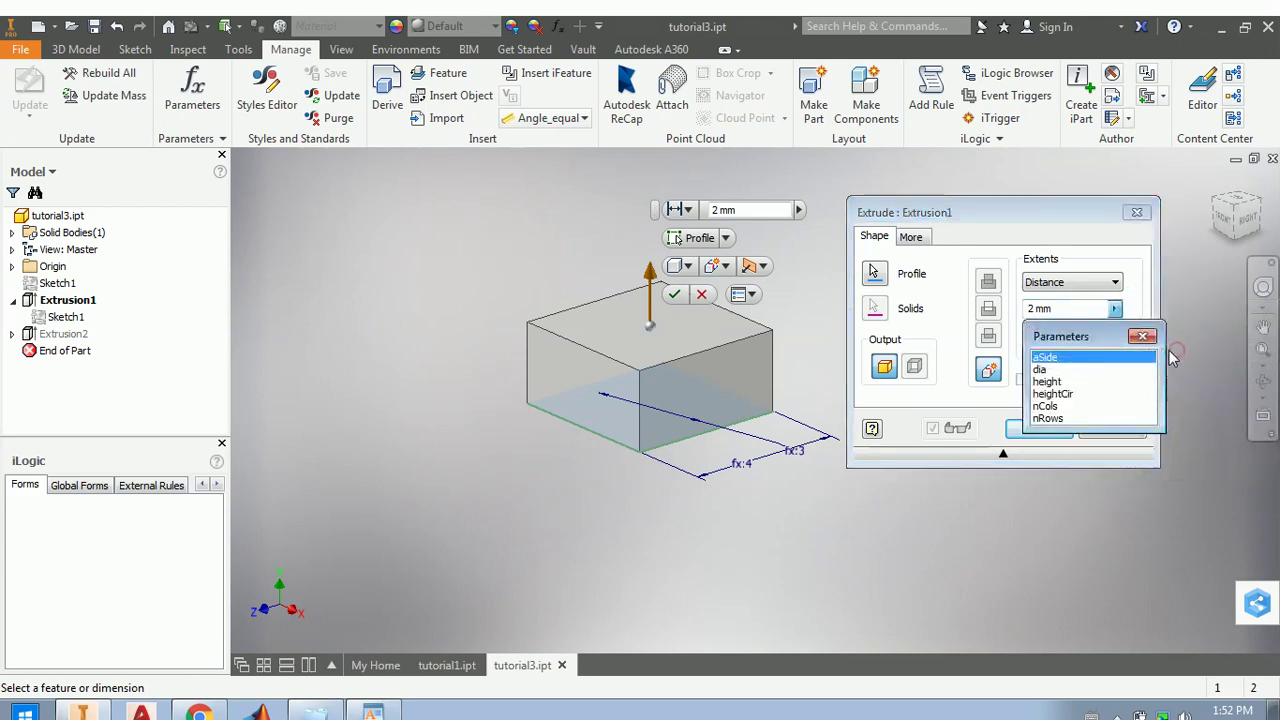
pyautogui.click(1068, 385)
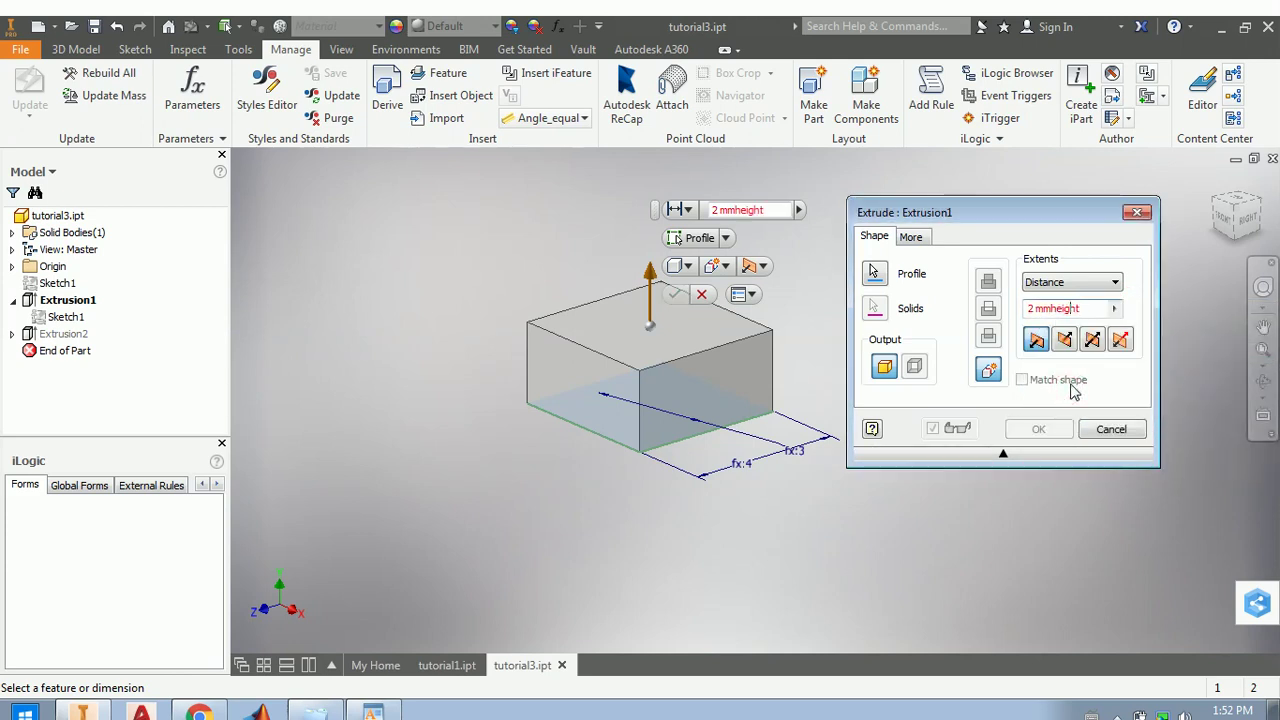
pyautogui.press('BackSpace')
pyautogui.press('BackSpace')
pyautogui.press('BackSpace')
pyautogui.press('BackSpace')
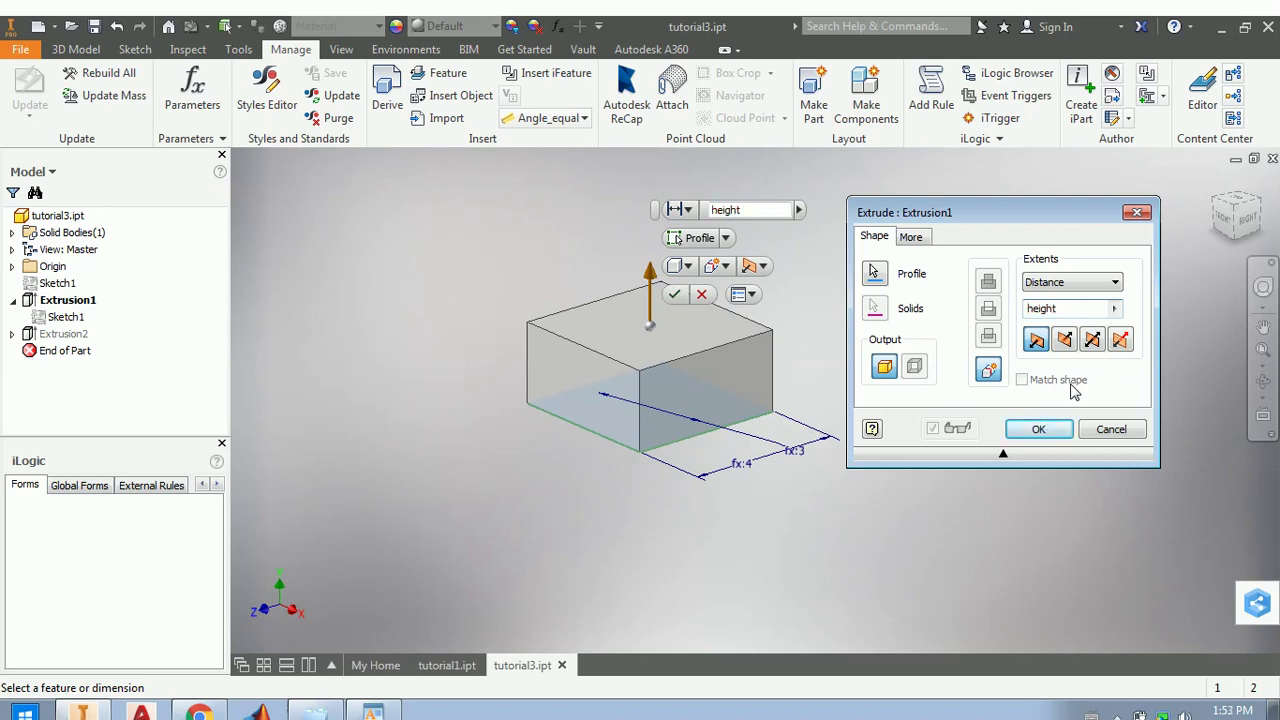
pyautogui.press('Return')
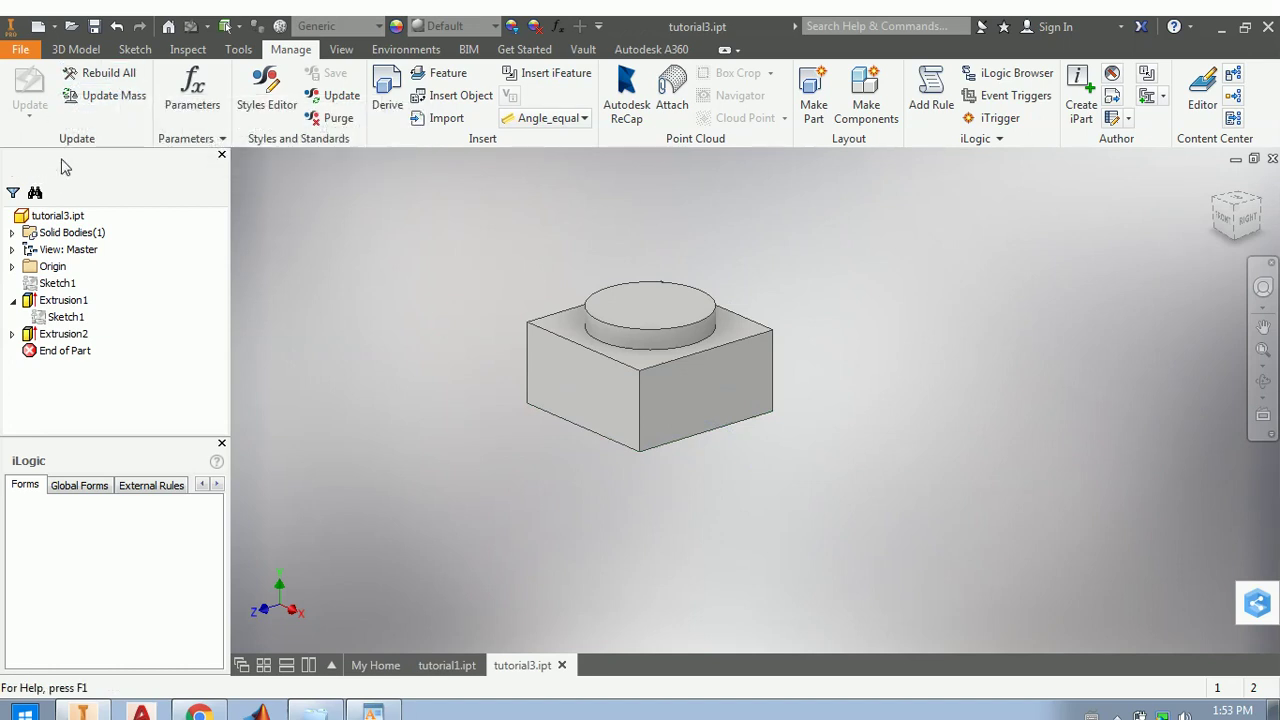
# - Edit Extrusion2 and link its extrusion distance to the heightCir parameter
pyautogui.click(46, 340)
pyautogui.rightClick(46, 340)
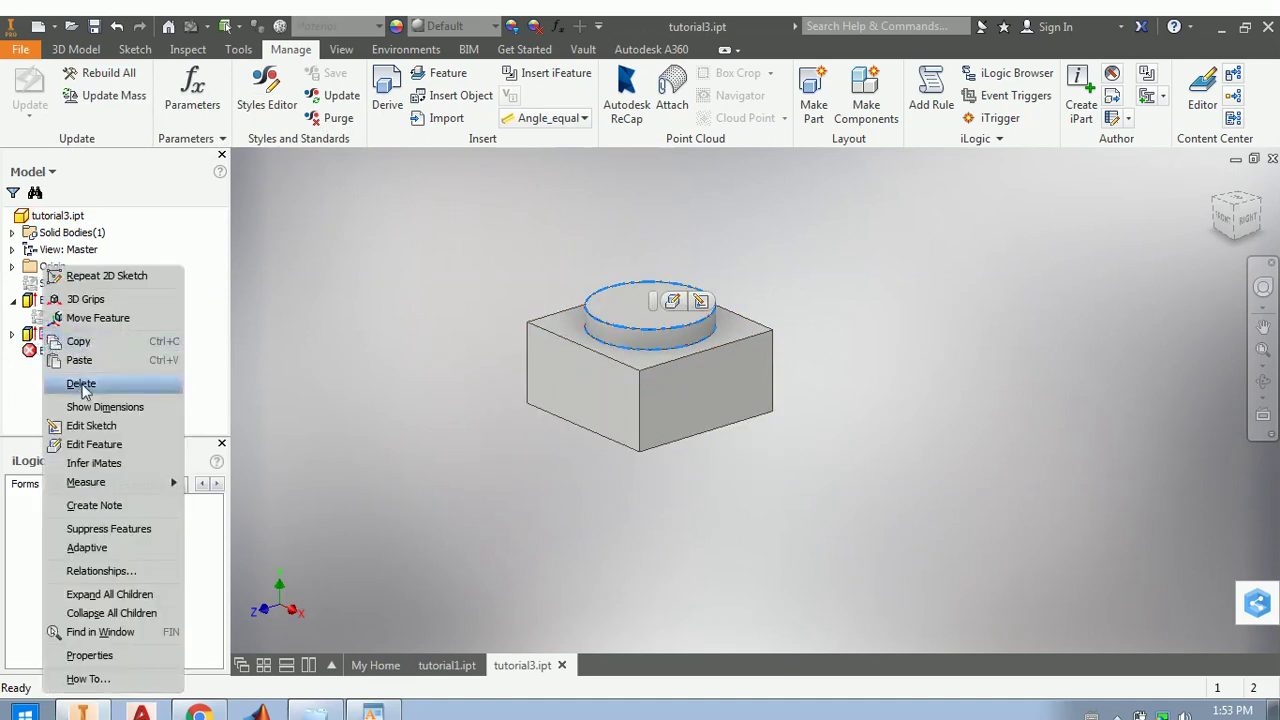
pyautogui.click(82, 446)
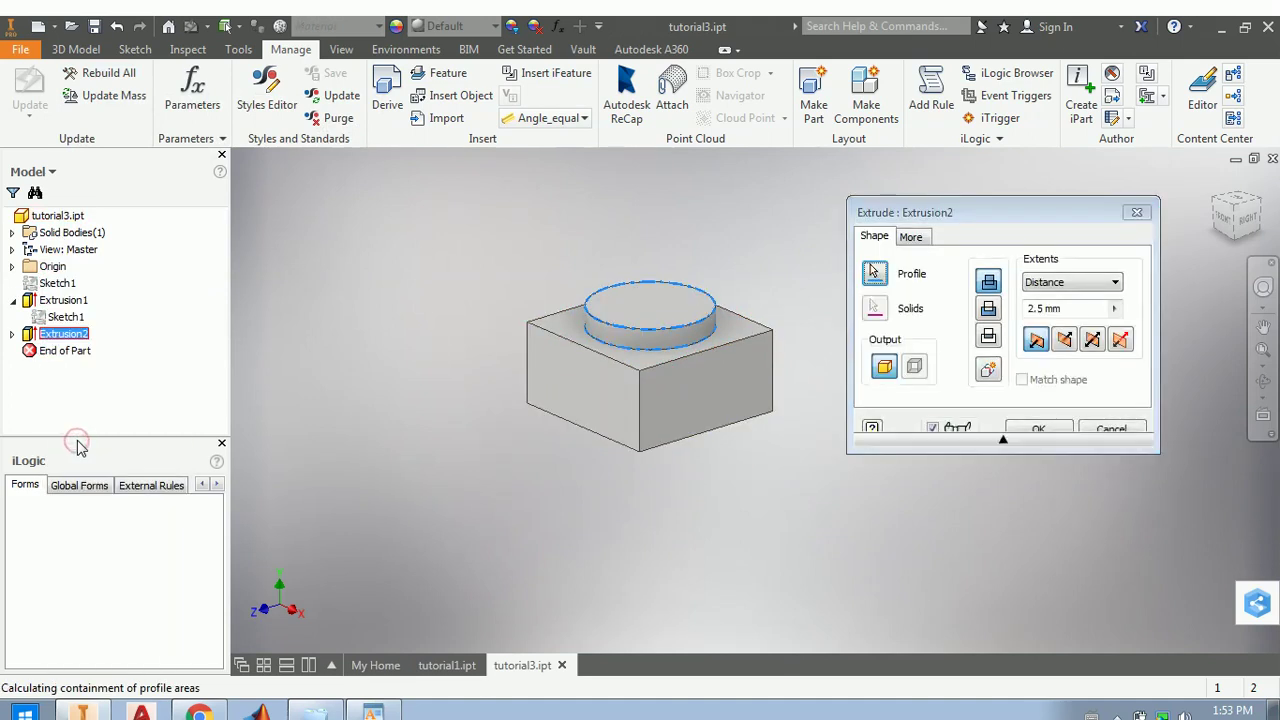
pyautogui.click(1114, 308)
pyautogui.click(1150, 355)
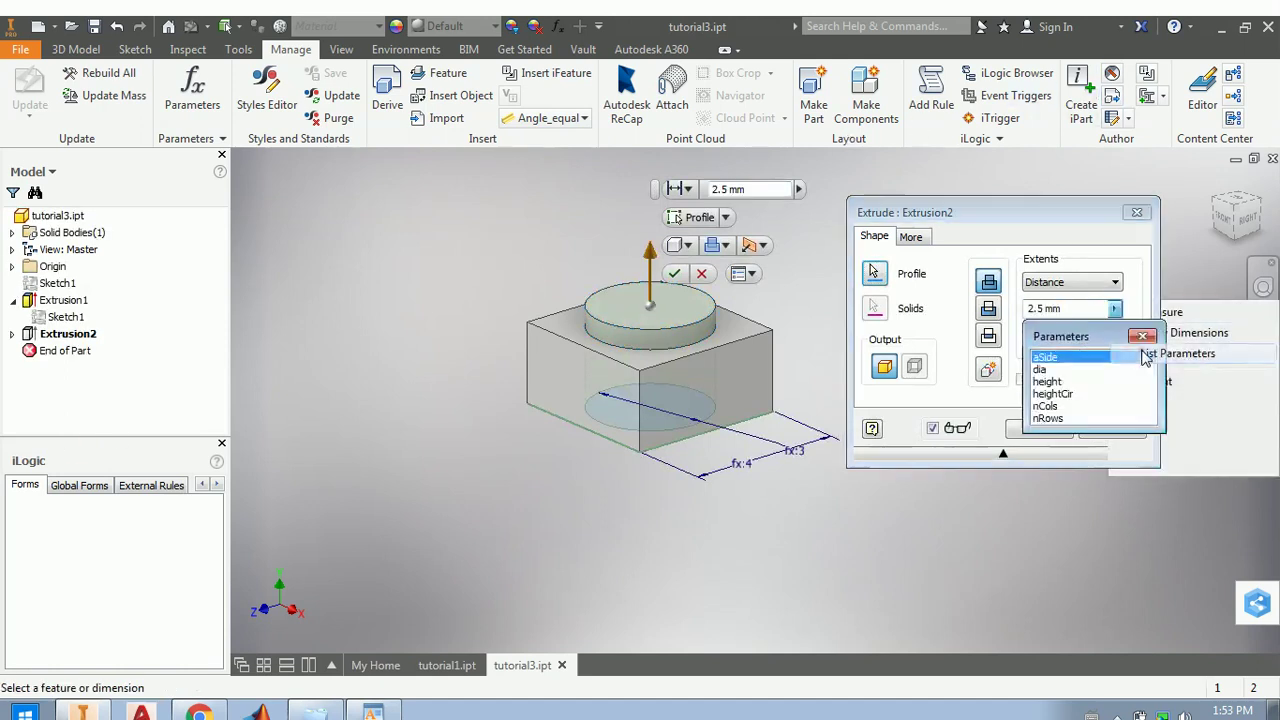
pyautogui.click(1076, 393)
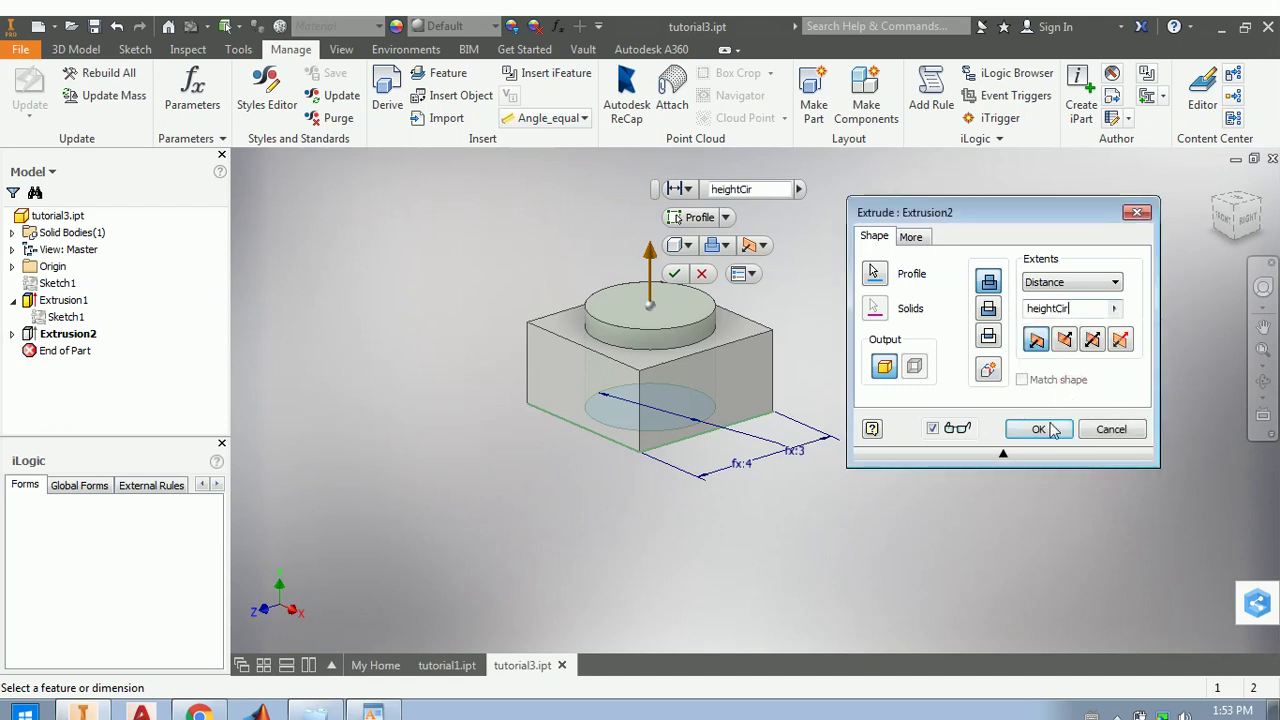
pyautogui.click(1039, 429)
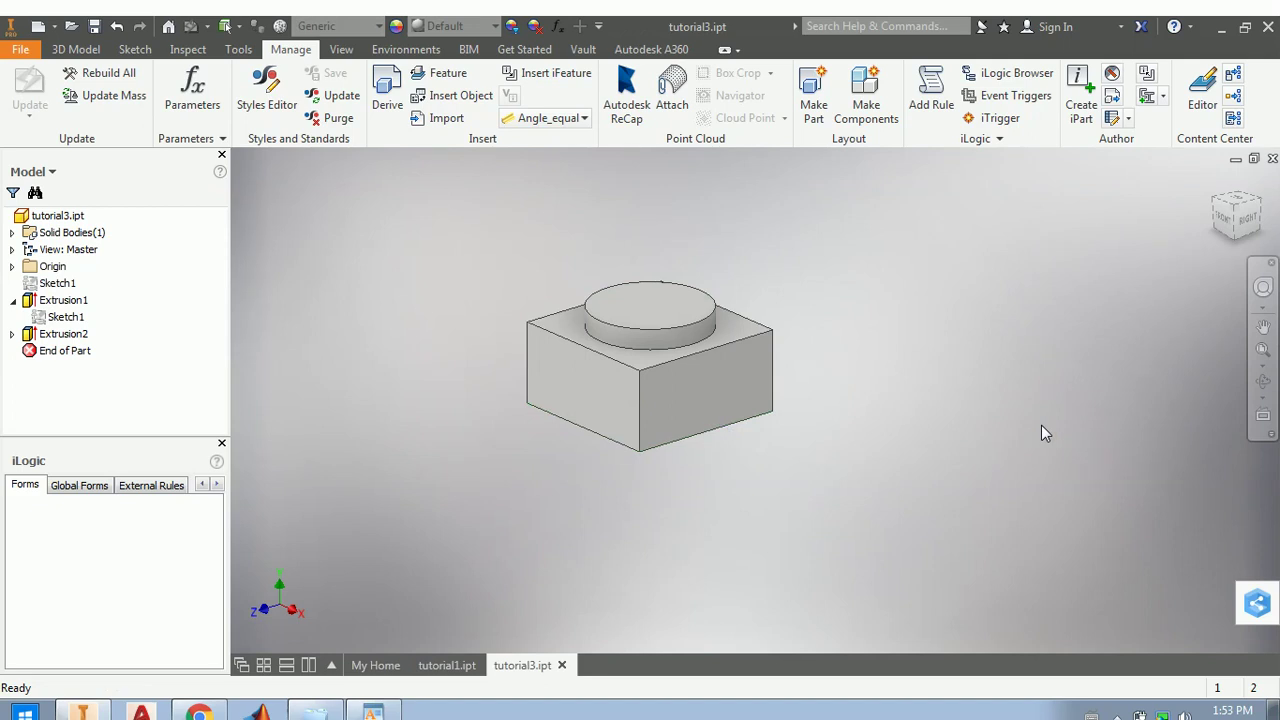
# - Open the parameter table and test the block's width by setting the aSide equation to 5.0 mm
pyautogui.click(212, 97)
pyautogui.moveTo(612, 112); pyautogui.dragTo(947, 100)
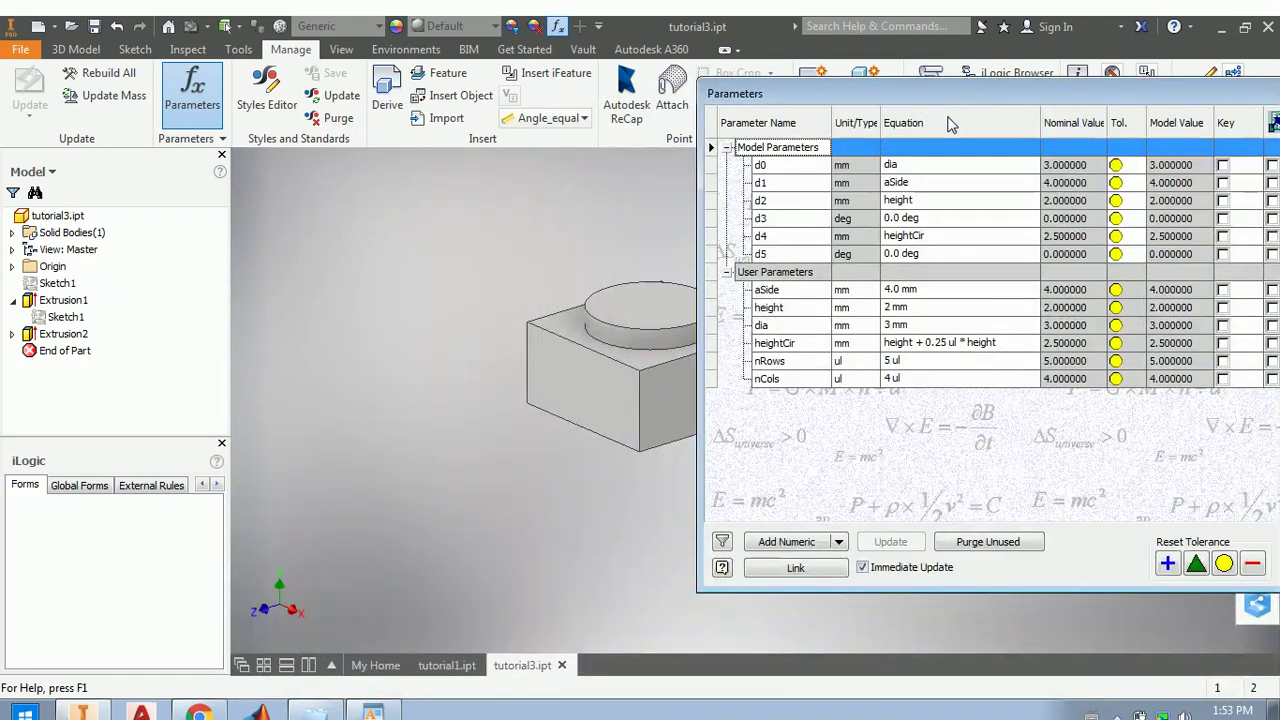
pyautogui.click(909, 288)
pyautogui.click(911, 289)
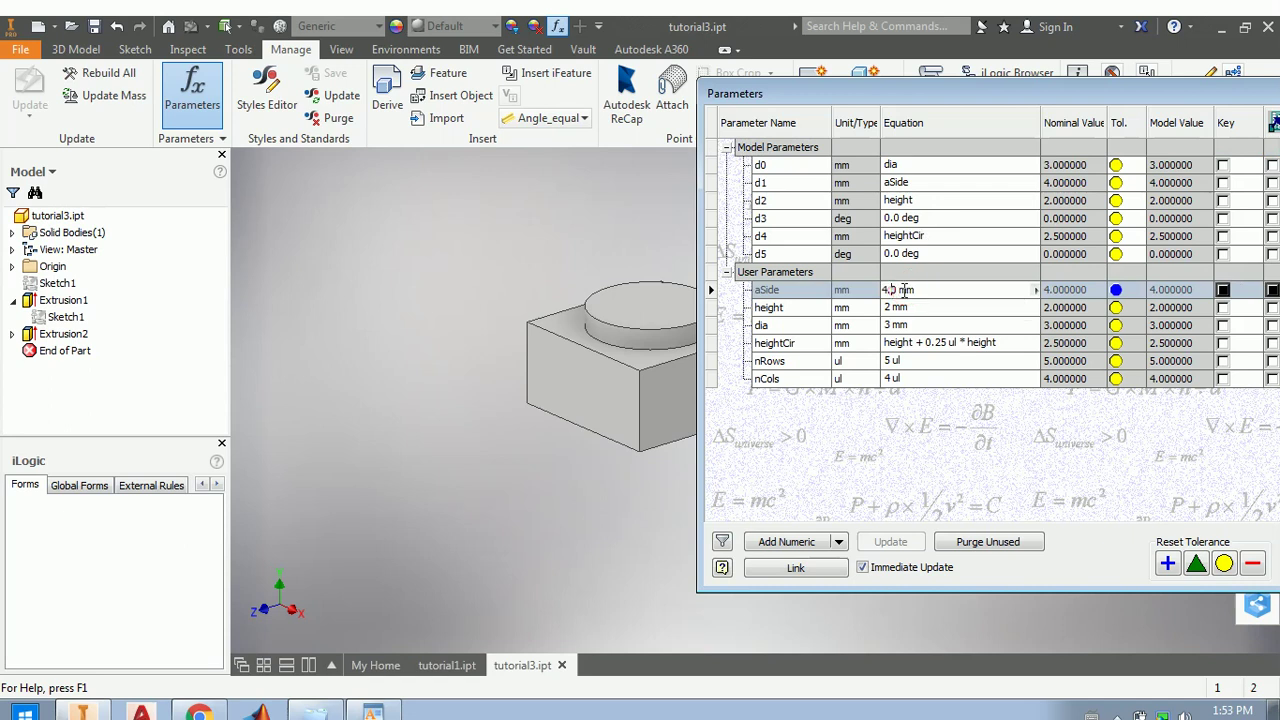
pyautogui.press('Left')
pyautogui.press('Left')
pyautogui.press('Left')
pyautogui.press('Left')
pyautogui.press('BackSpace')
pyautogui.press('BackSpace')
pyautogui.write('5.')
pyautogui.press('Return')
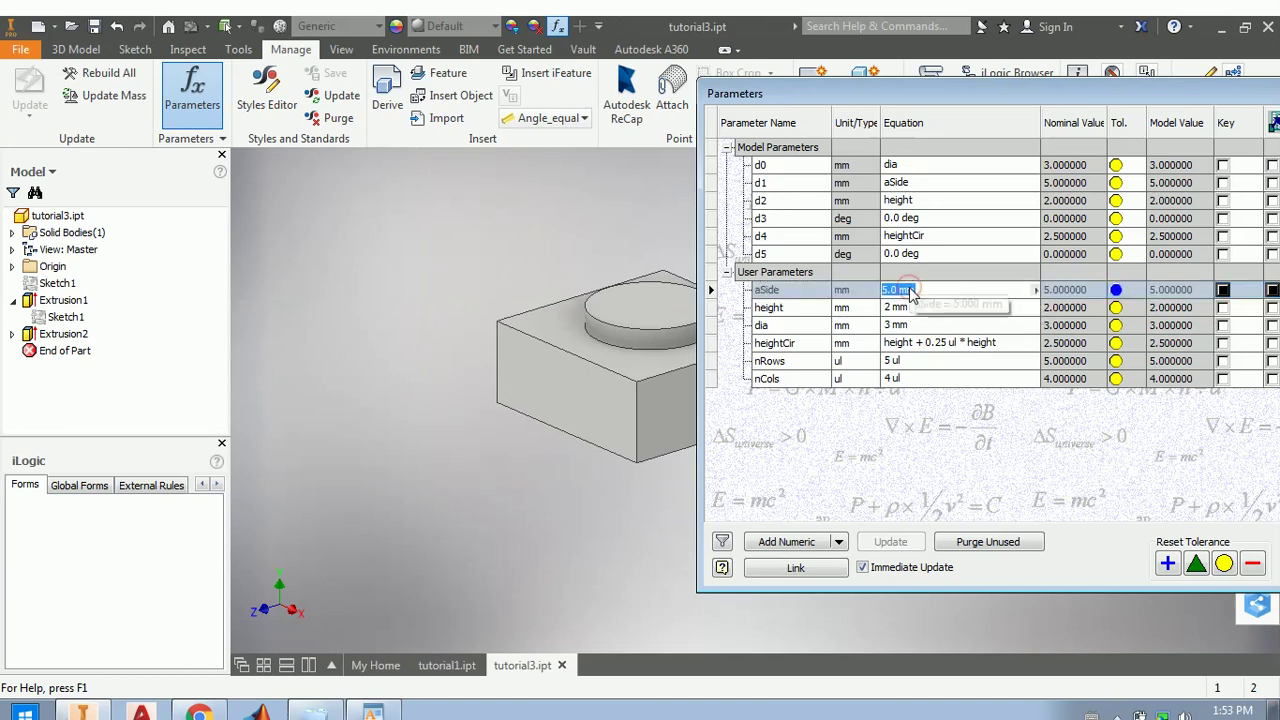
# - Set the aSide equation back to 4 mm, leaving its unit type as mm
pyautogui.click(870, 295)
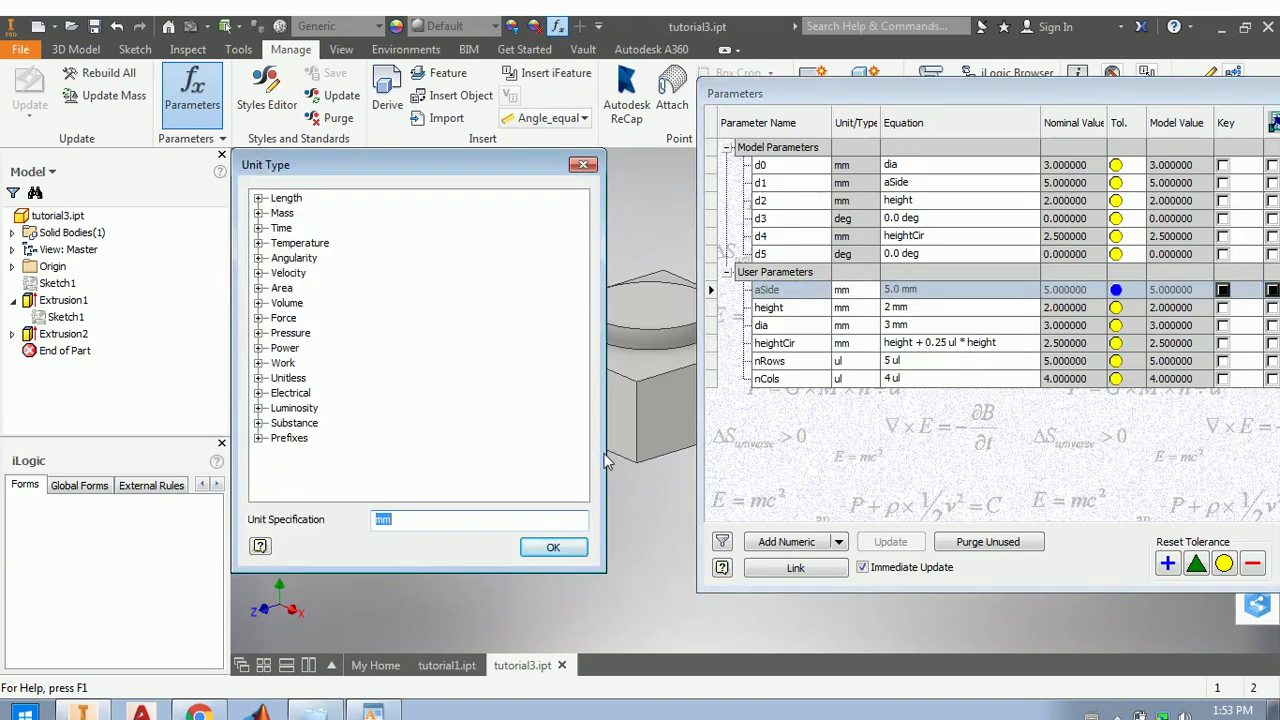
pyautogui.click(552, 548)
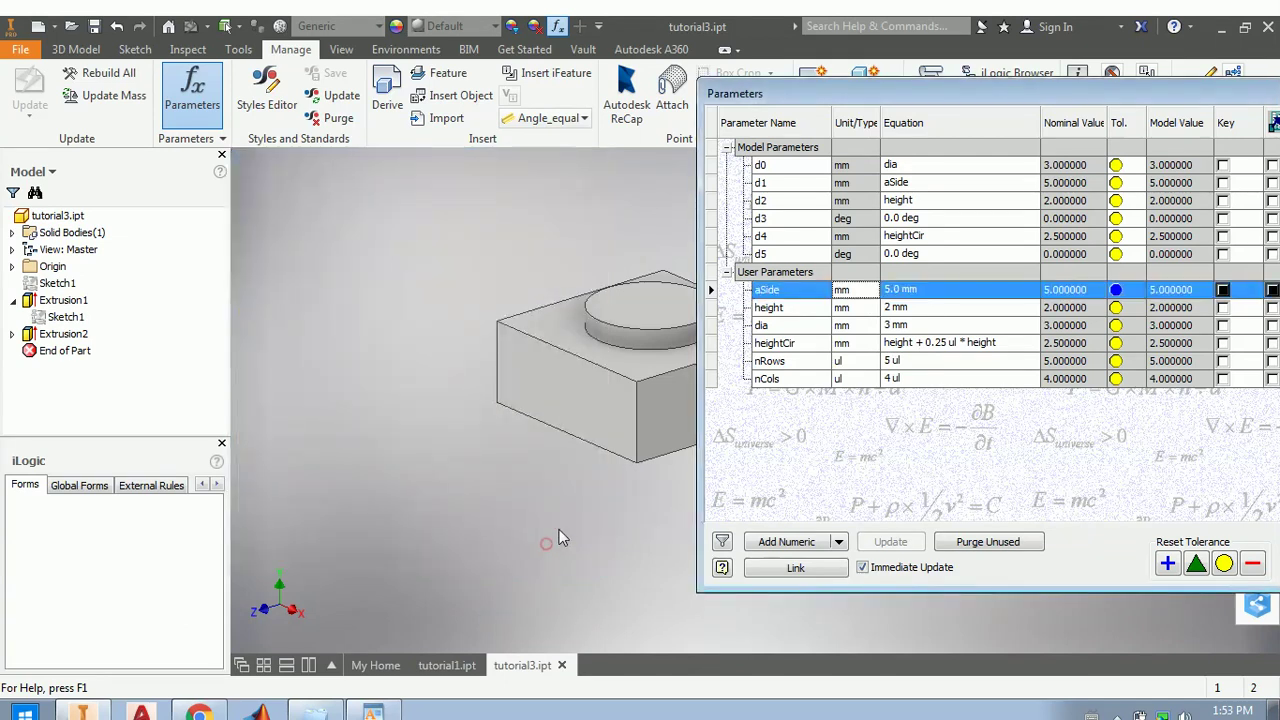
pyautogui.click(908, 291)
pyautogui.write('4')
pyautogui.press('Return')
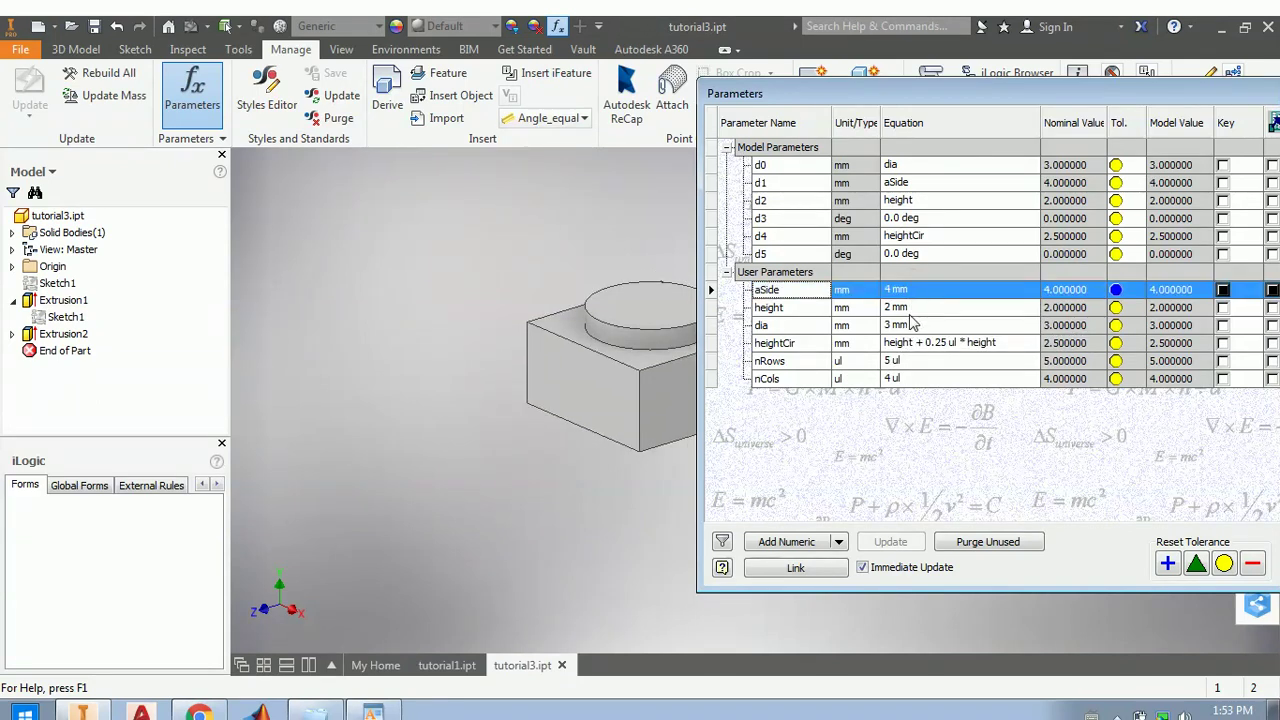
# - Test the brick's height by setting the height equation to 8 mm and view the whole model
pyautogui.click(895, 308)
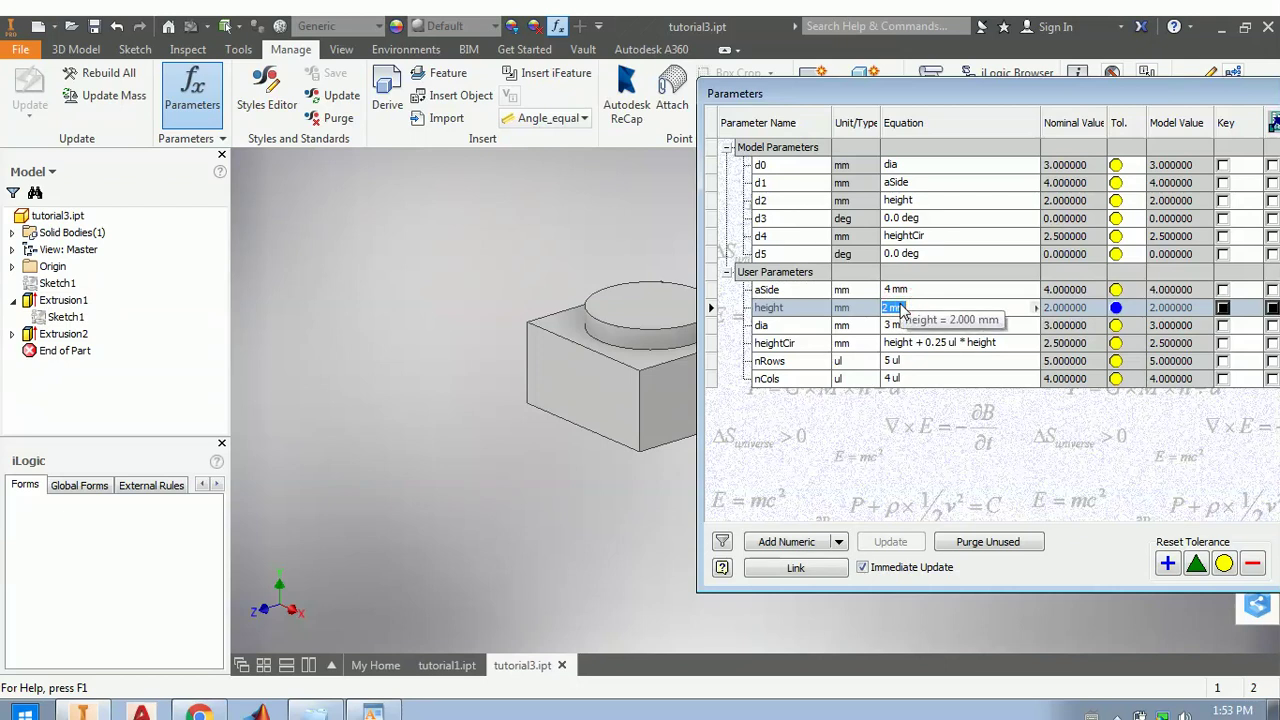
pyautogui.write('8')
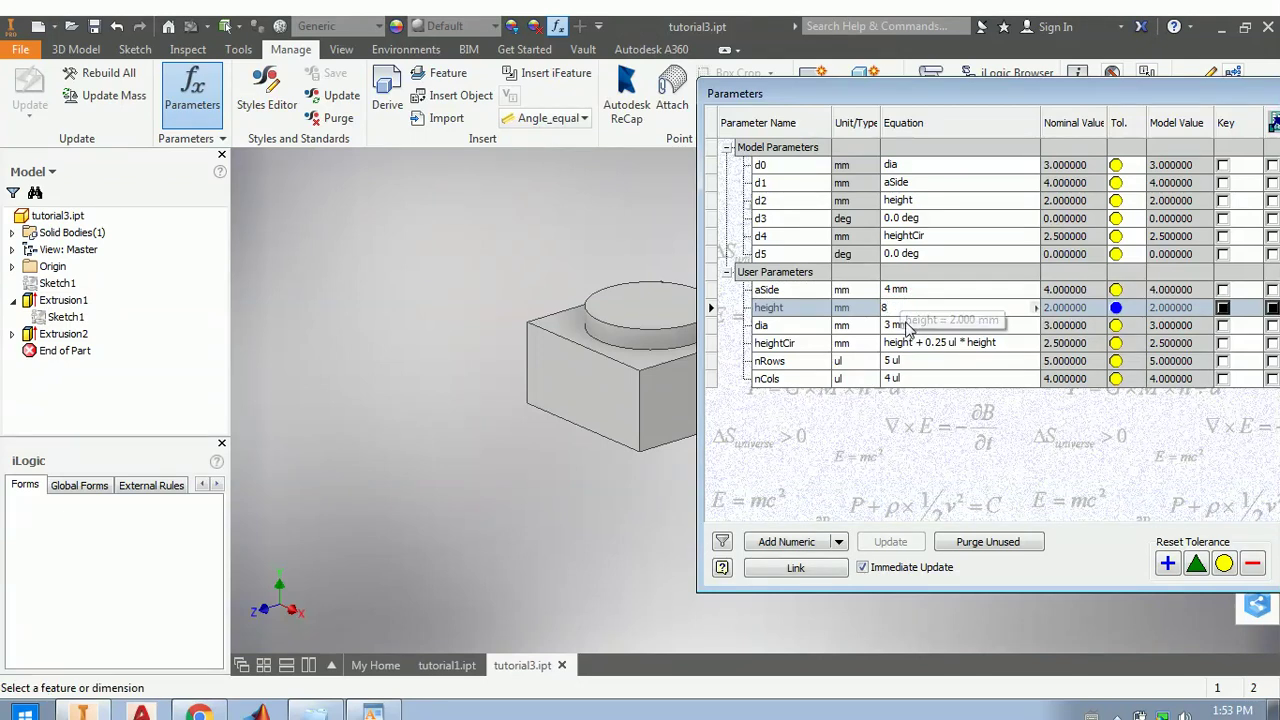
pyautogui.click(897, 325)
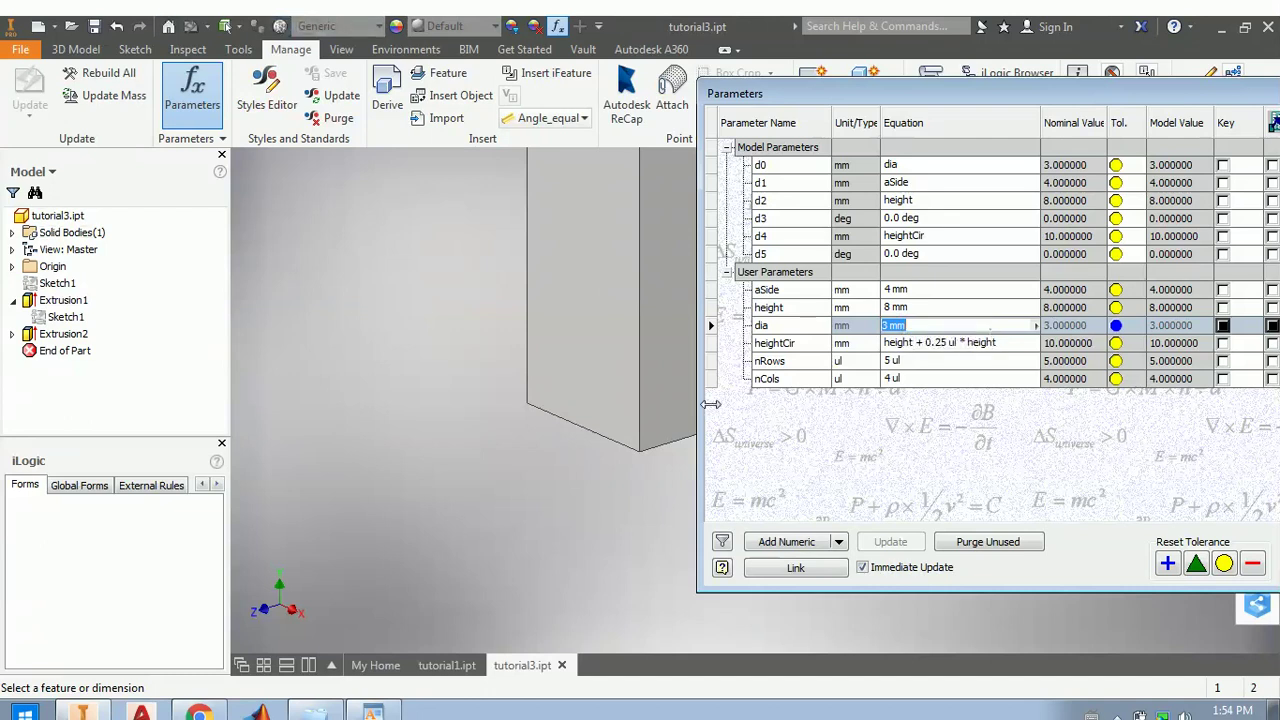
pyautogui.scroll(3, 520, 580)
pyautogui.moveTo(520, 580); pyautogui.dragTo(614, 438, button='middle')
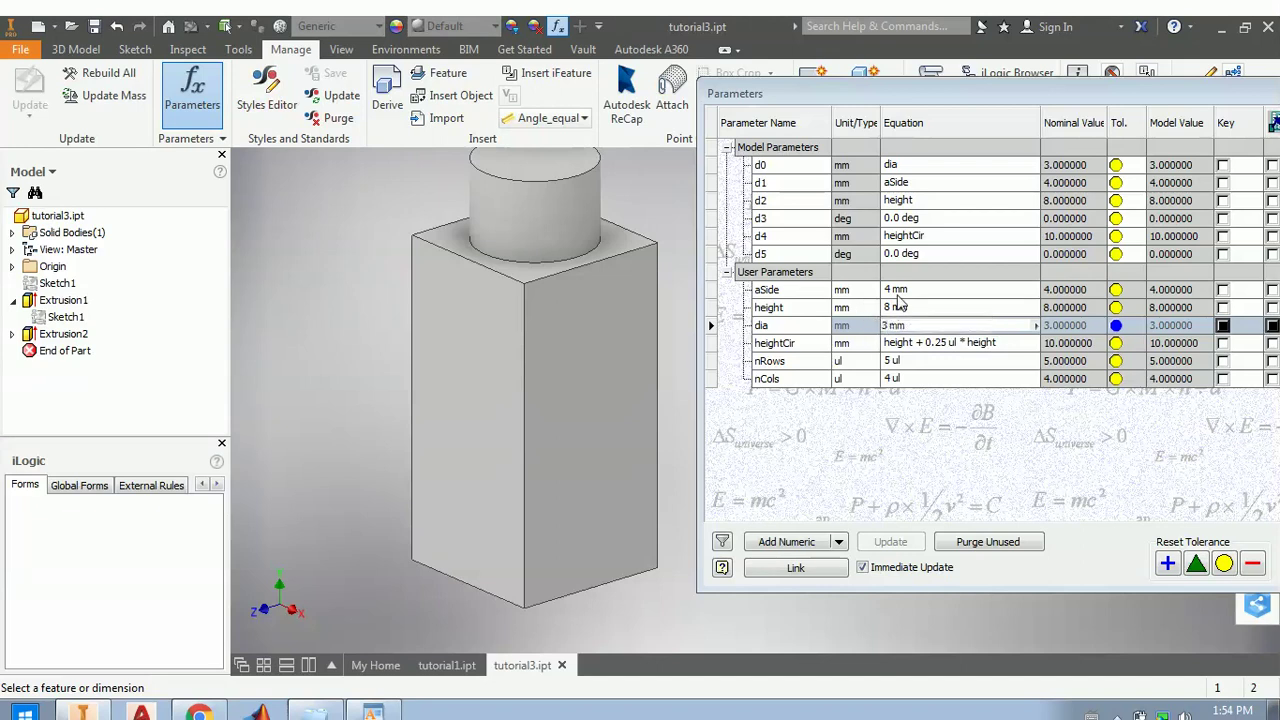
# - Set the height equation back to 2 mm and close the parameter table
pyautogui.click(893, 289)
pyautogui.click(893, 308)
pyautogui.write('2')
pyautogui.press('Return')
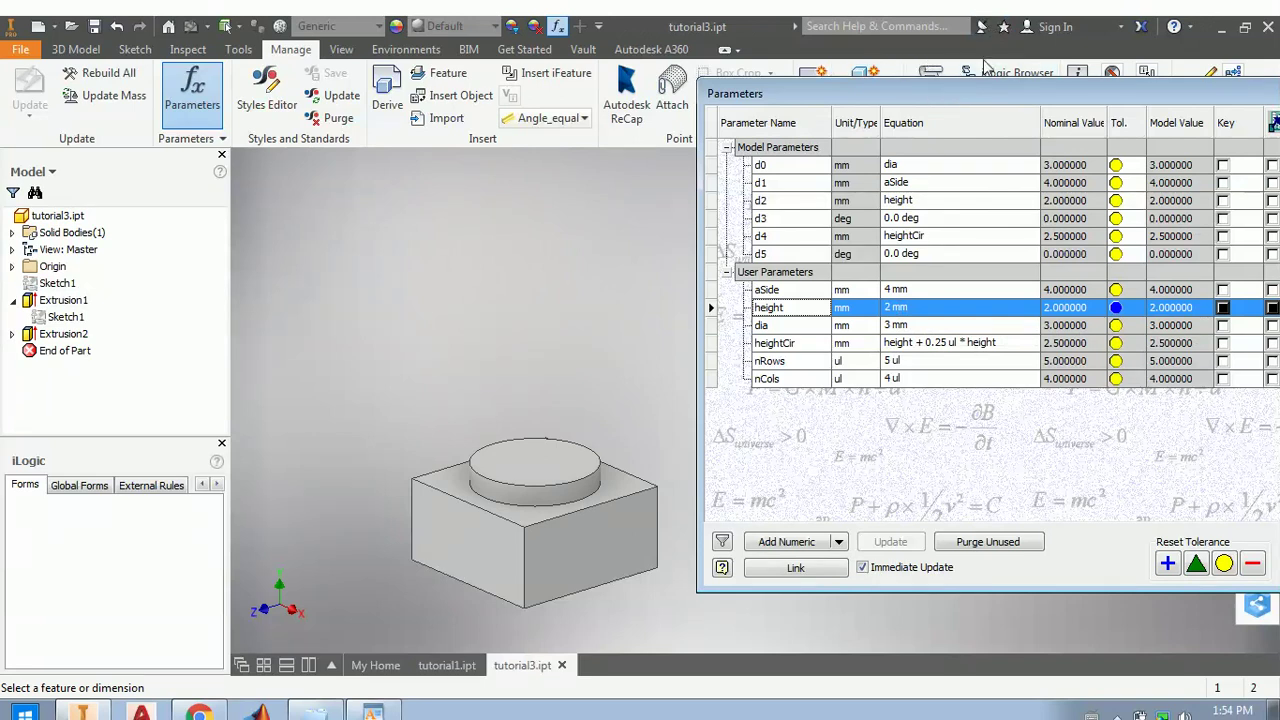
pyautogui.press('Escape')
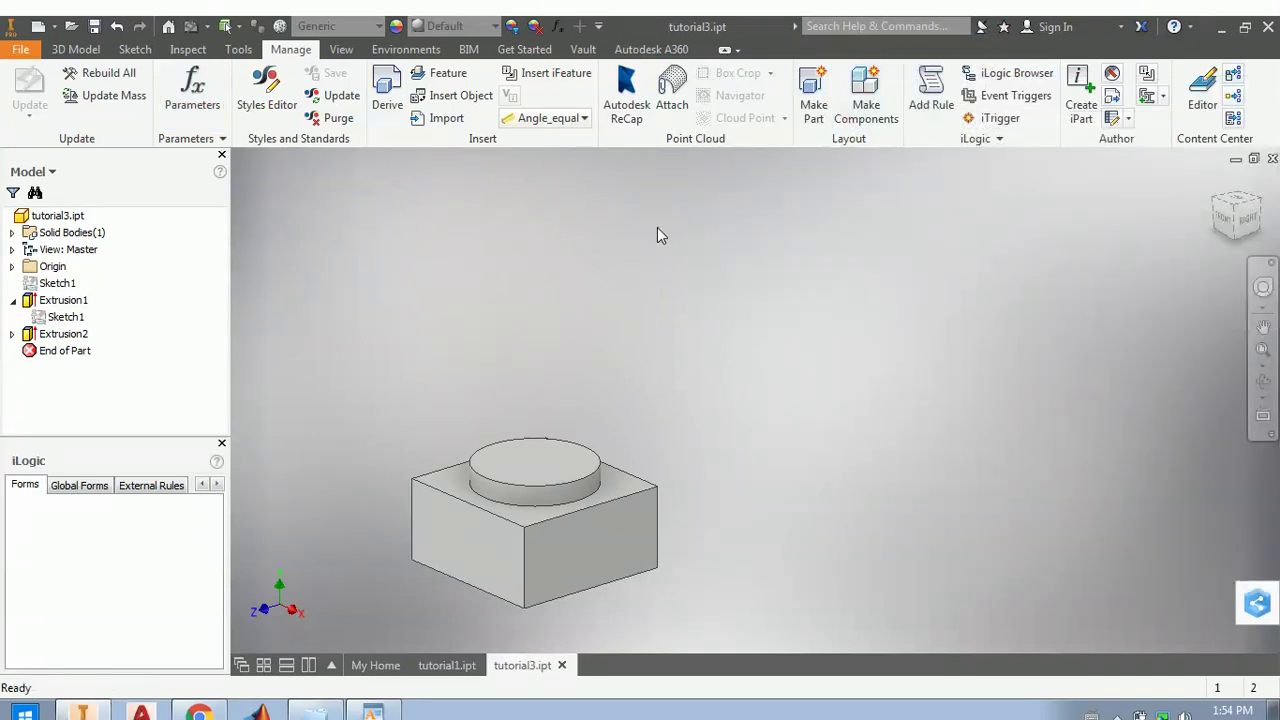
# - Start a rectangular pattern that patterns the entire brick solid instead of individual features
pyautogui.moveTo(588, 383); pyautogui.dragTo(786, 240, button='middle')
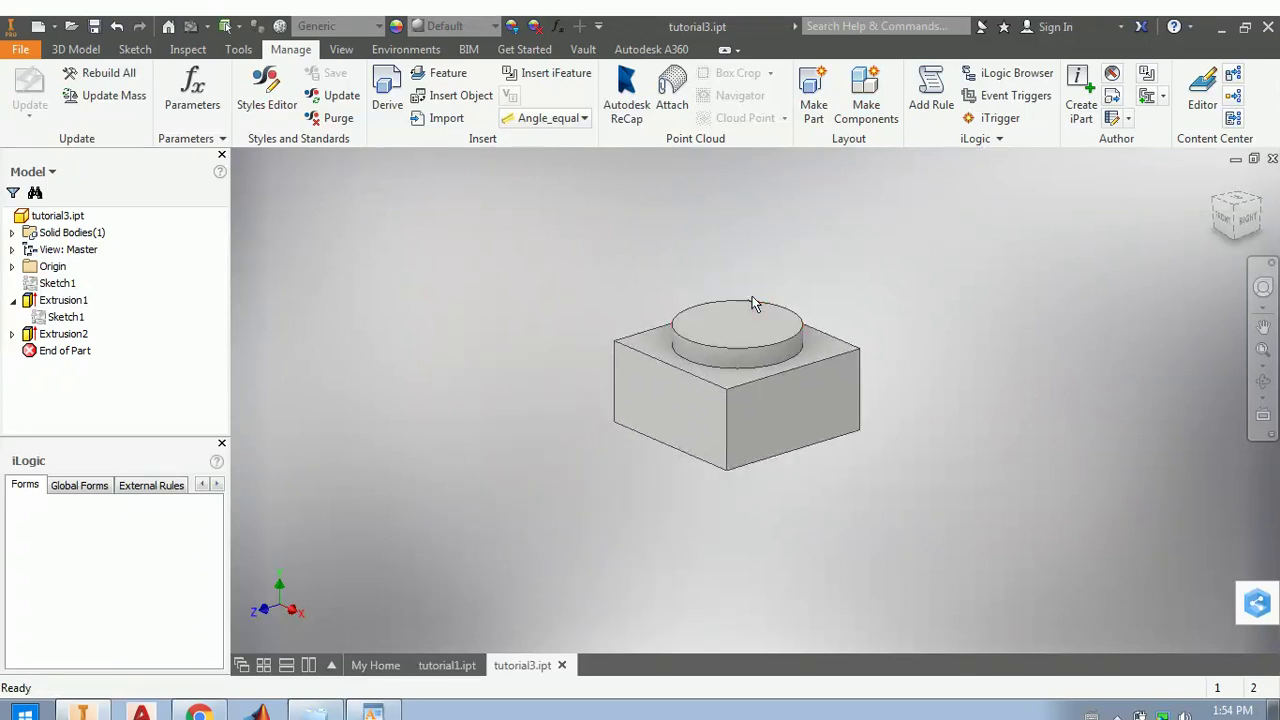
pyautogui.click(72, 55)
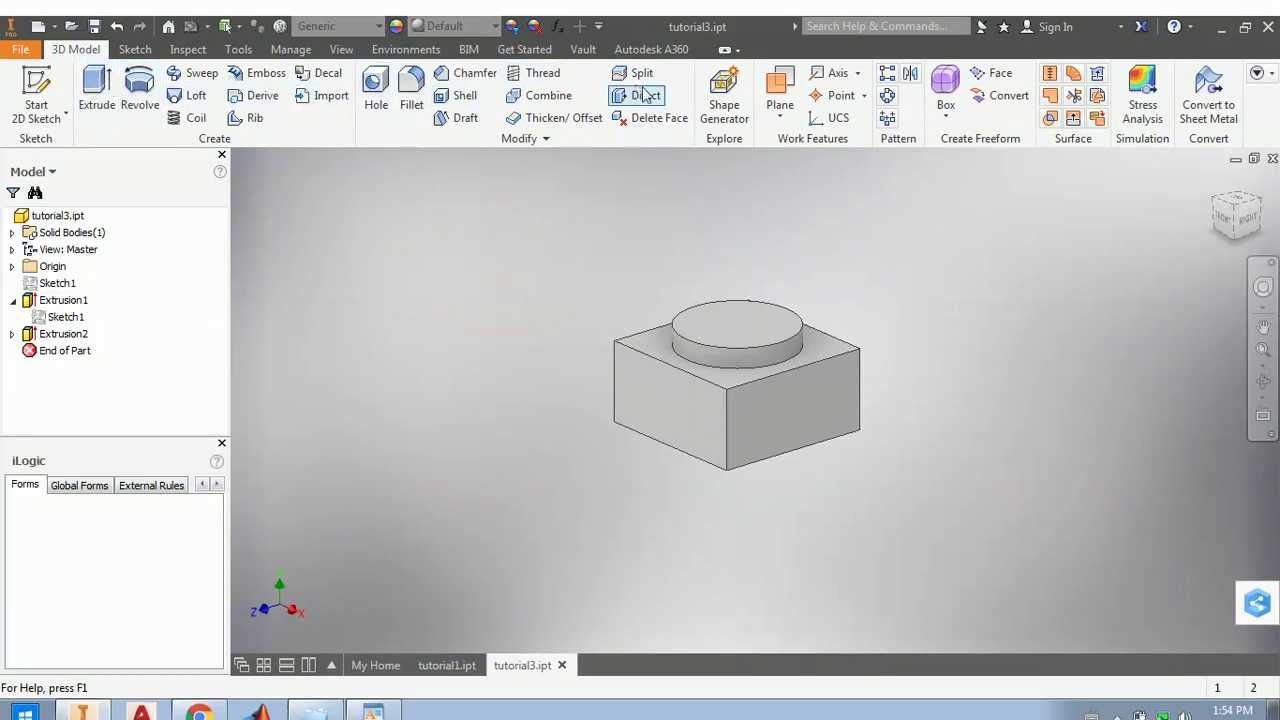
pyautogui.click(887, 75)
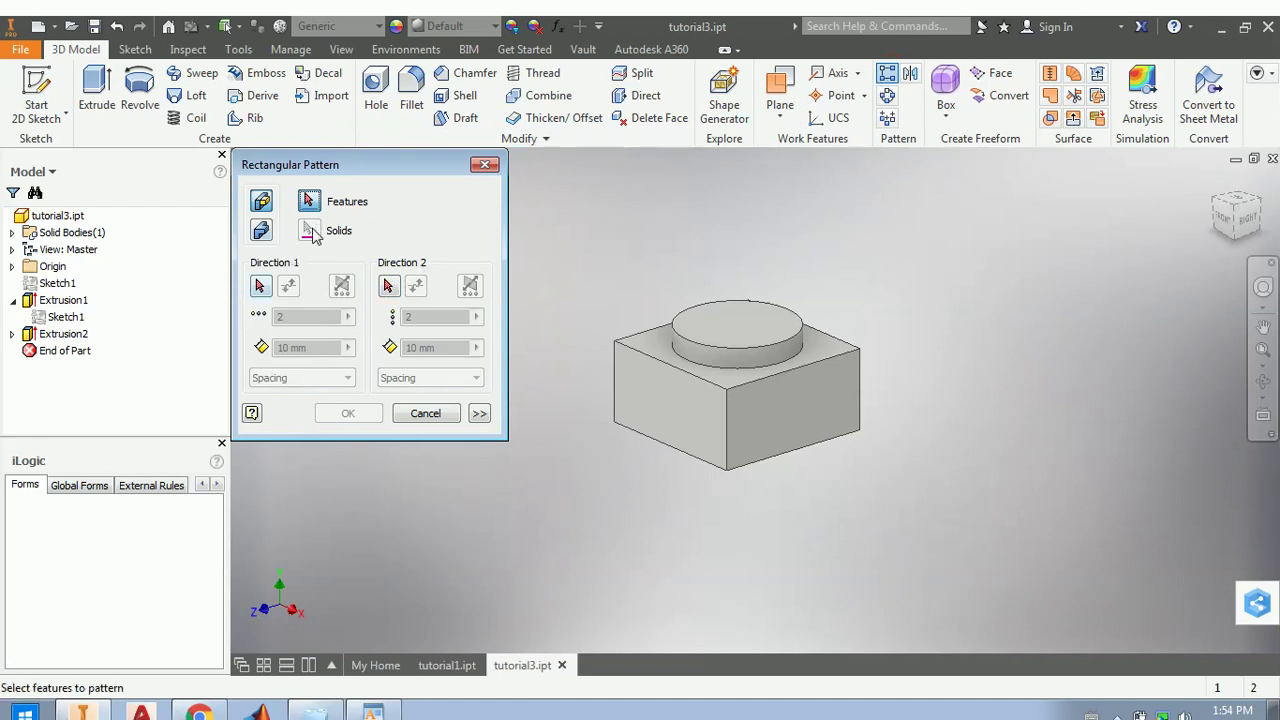
pyautogui.click(262, 230)
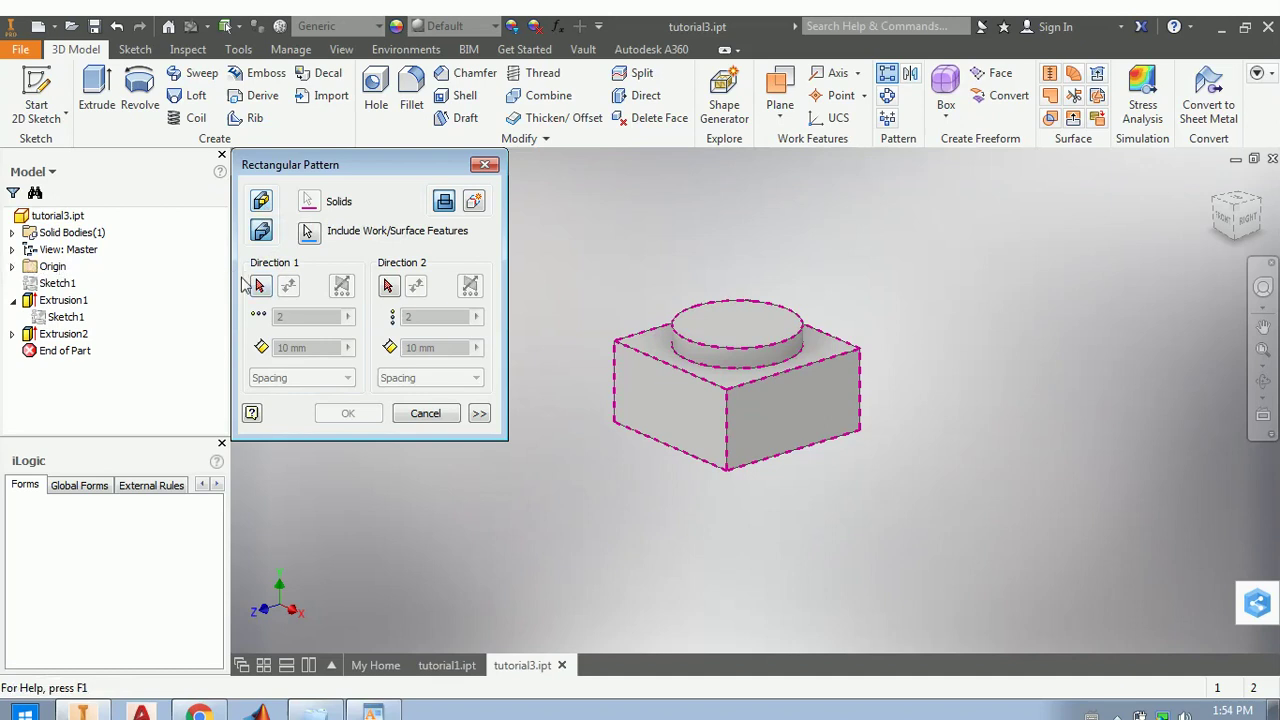
# - Set the pattern's first direction to the origin Z Axis and its second direction to the X Axis
pyautogui.click(12, 267)
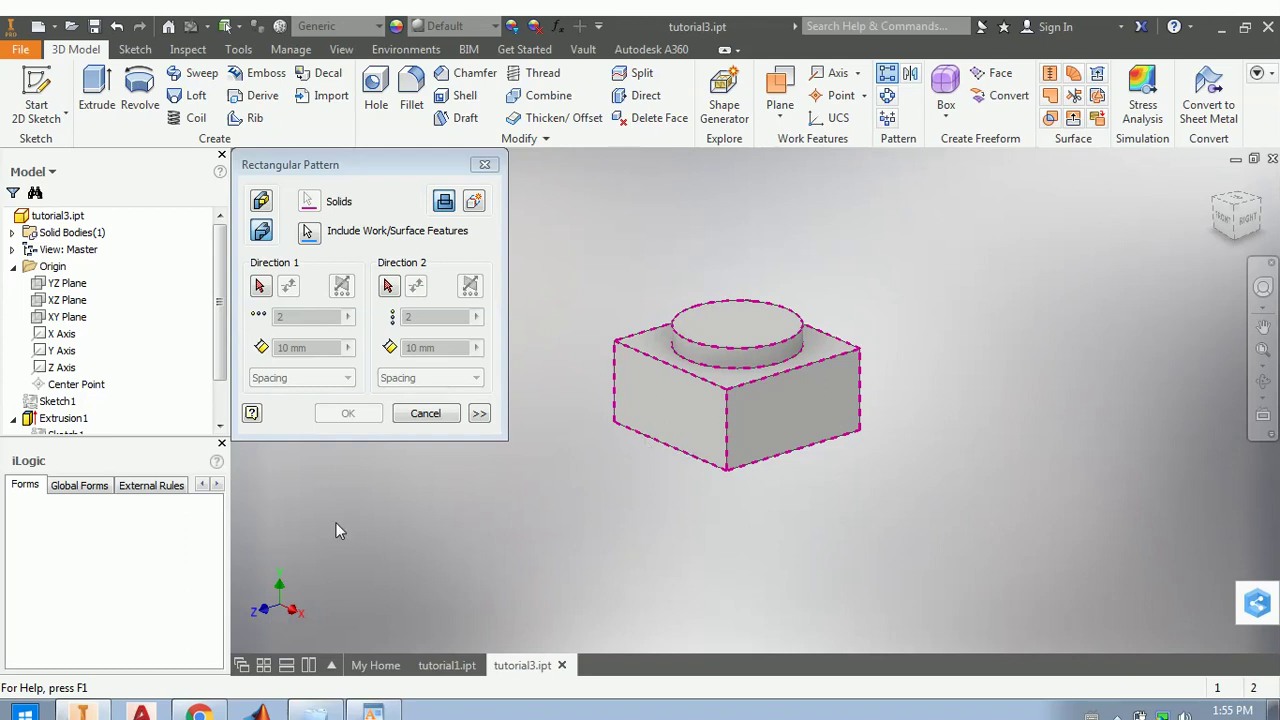
pyautogui.click(261, 287)
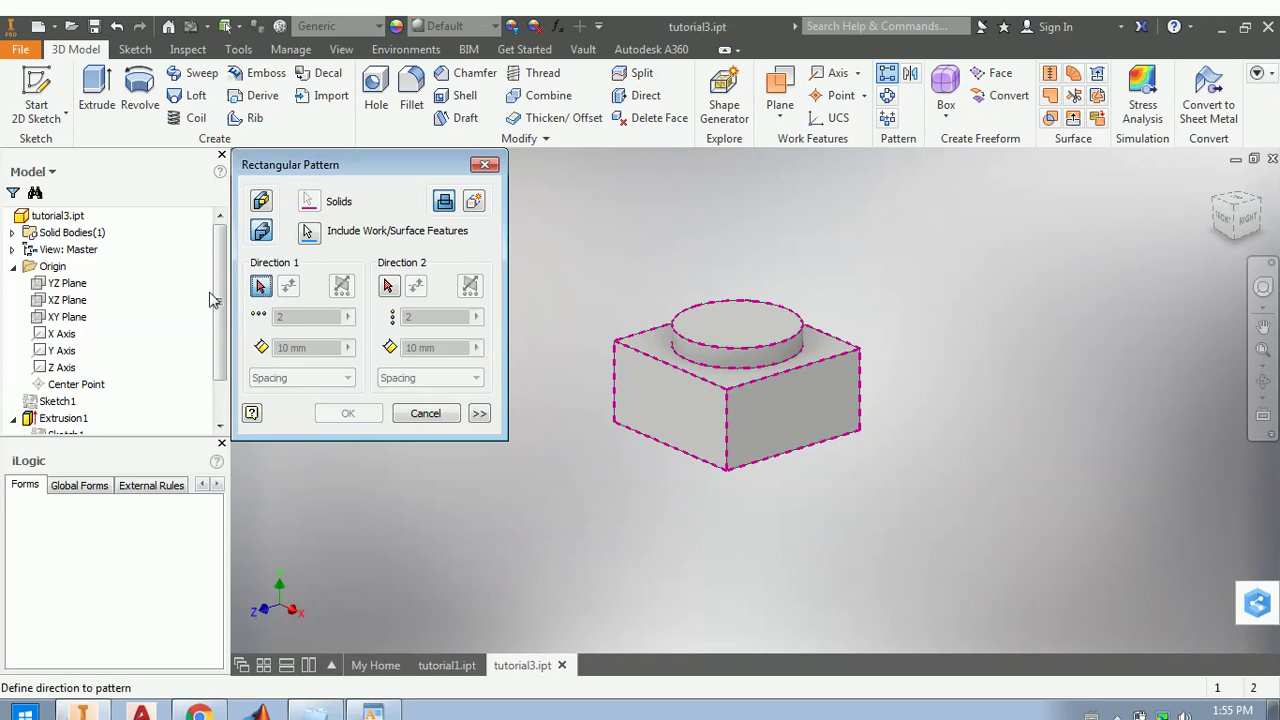
pyautogui.click(70, 369)
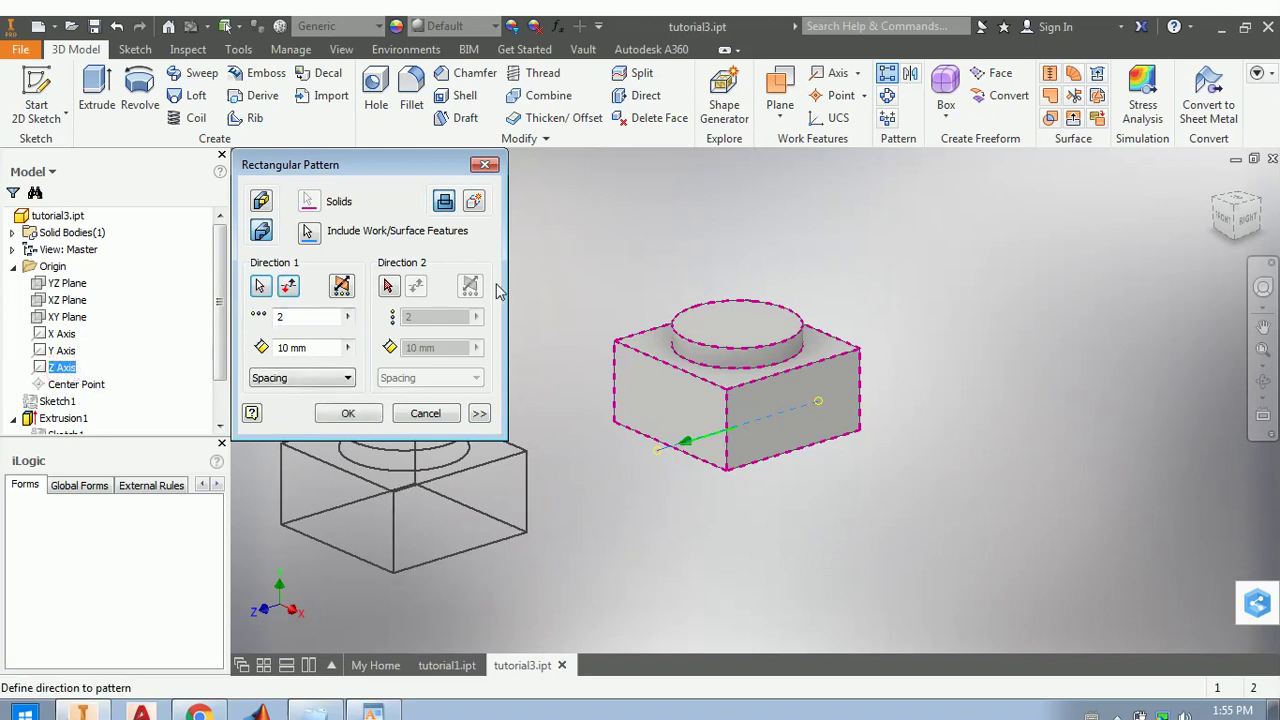
pyautogui.click(390, 287)
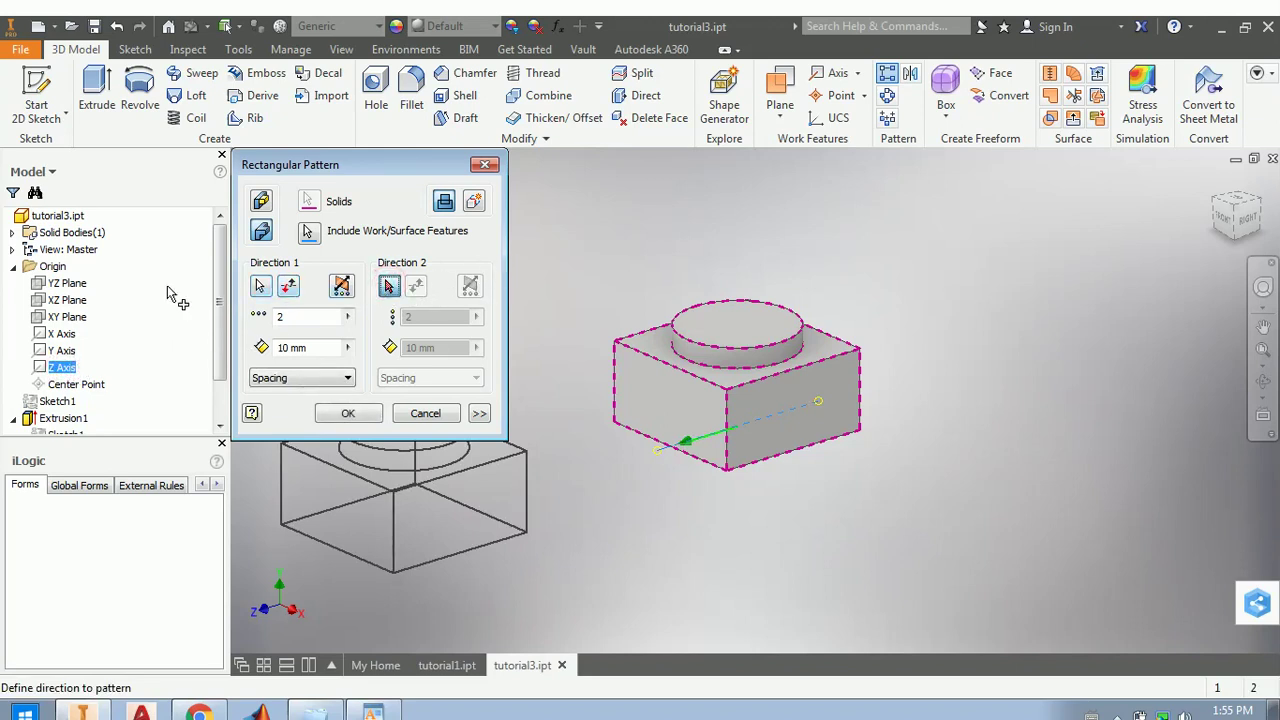
pyautogui.click(67, 340)
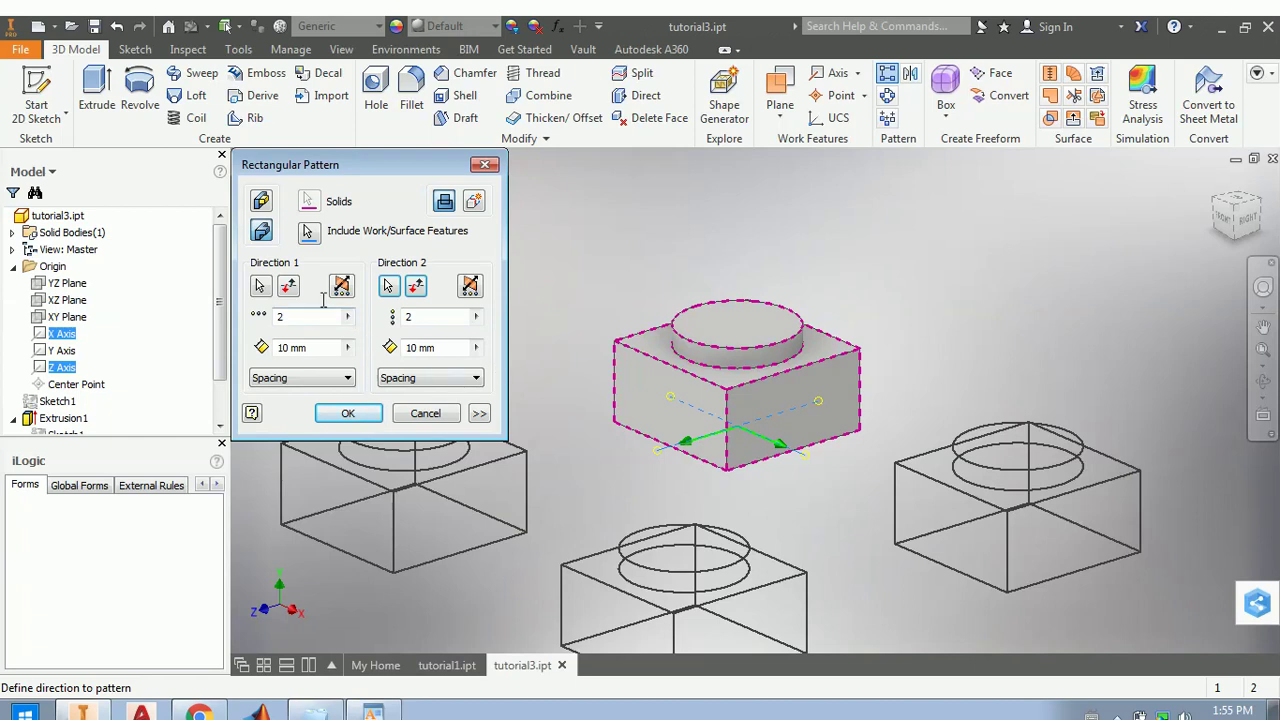
# - Set the pattern's first direction to a spacing of aSide and a count of nRows
pyautogui.click(313, 346)
pyautogui.doubleClick(311, 346)
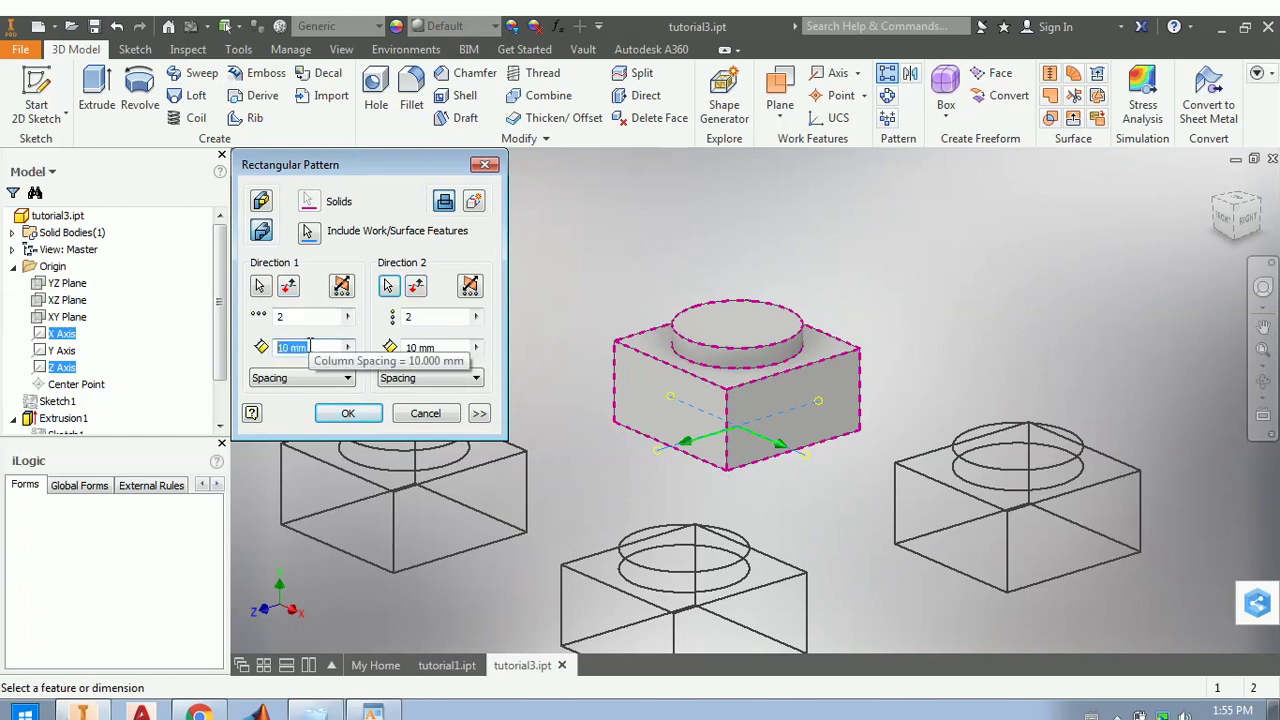
pyautogui.write('aSide')
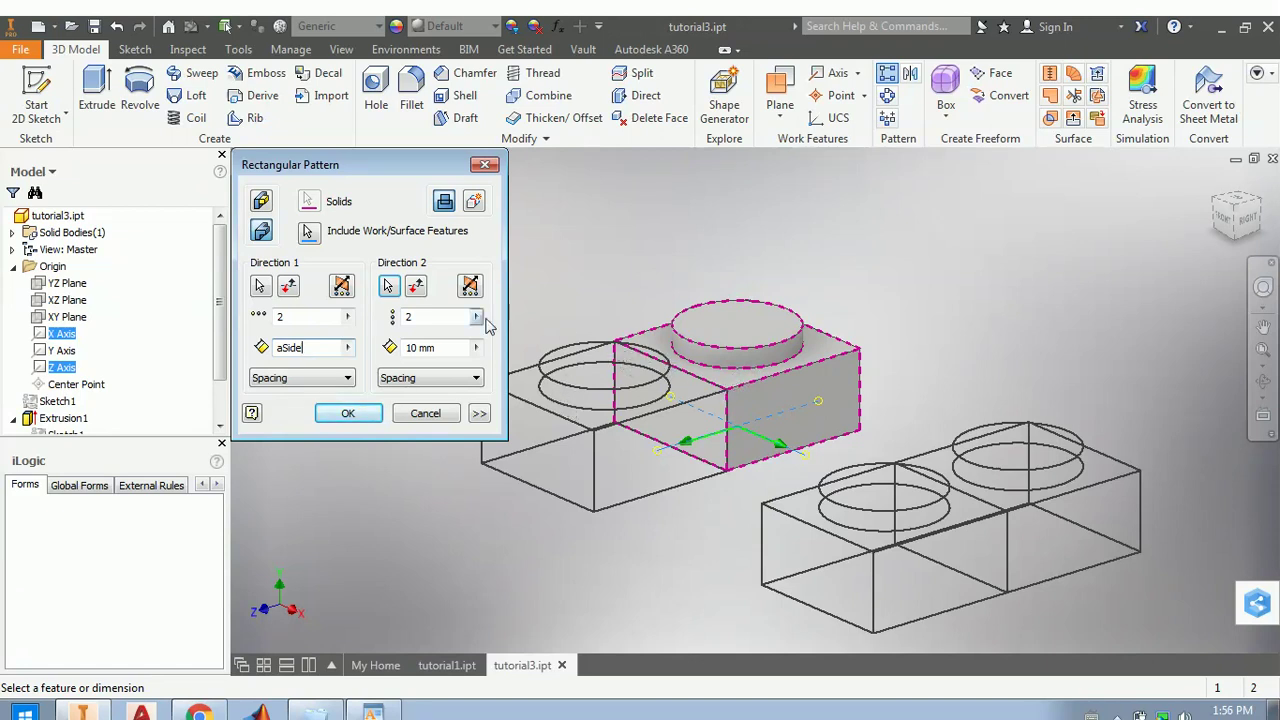
pyautogui.click(313, 316)
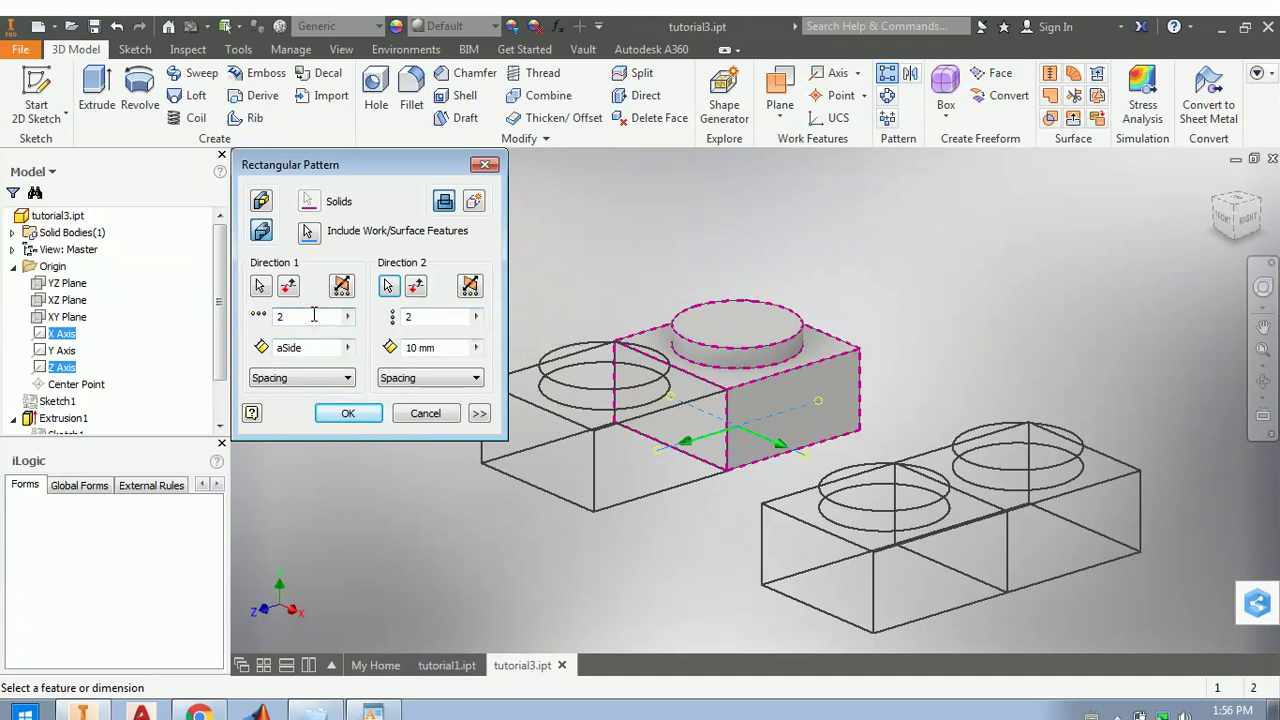
pyautogui.press('BackSpace')
pyautogui.write('nRos')
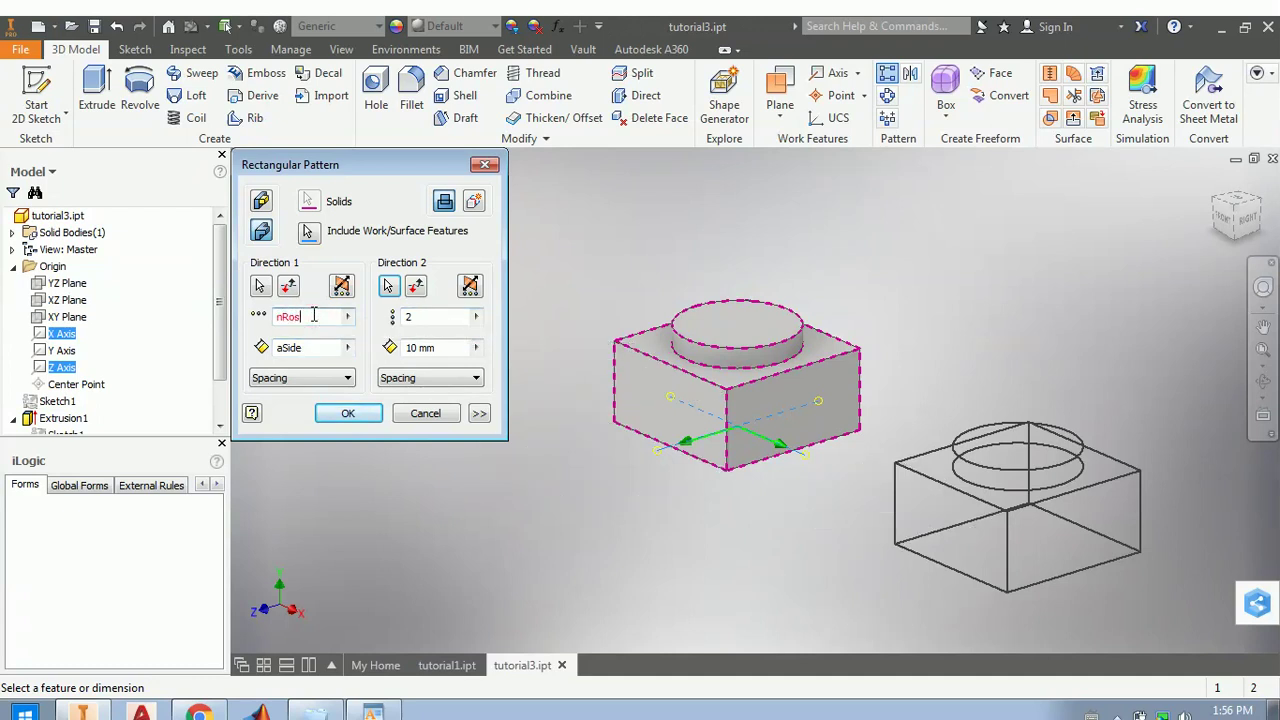
pyautogui.press('BackSpace')
pyautogui.write('ws')
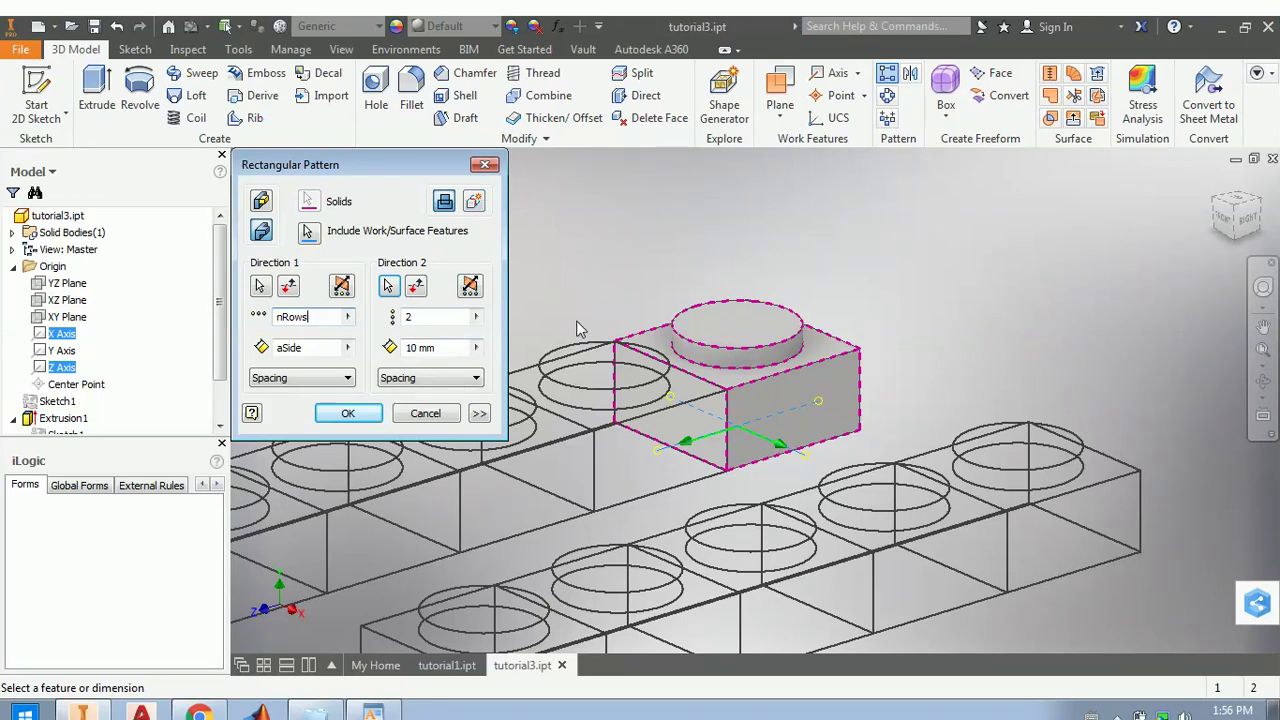
# - Set the pattern's second direction to a count of nCols with aSide spacing, and create the brick pattern
pyautogui.click(436, 318)
pyautogui.press('BackSpace')
pyautogui.write('nCo')
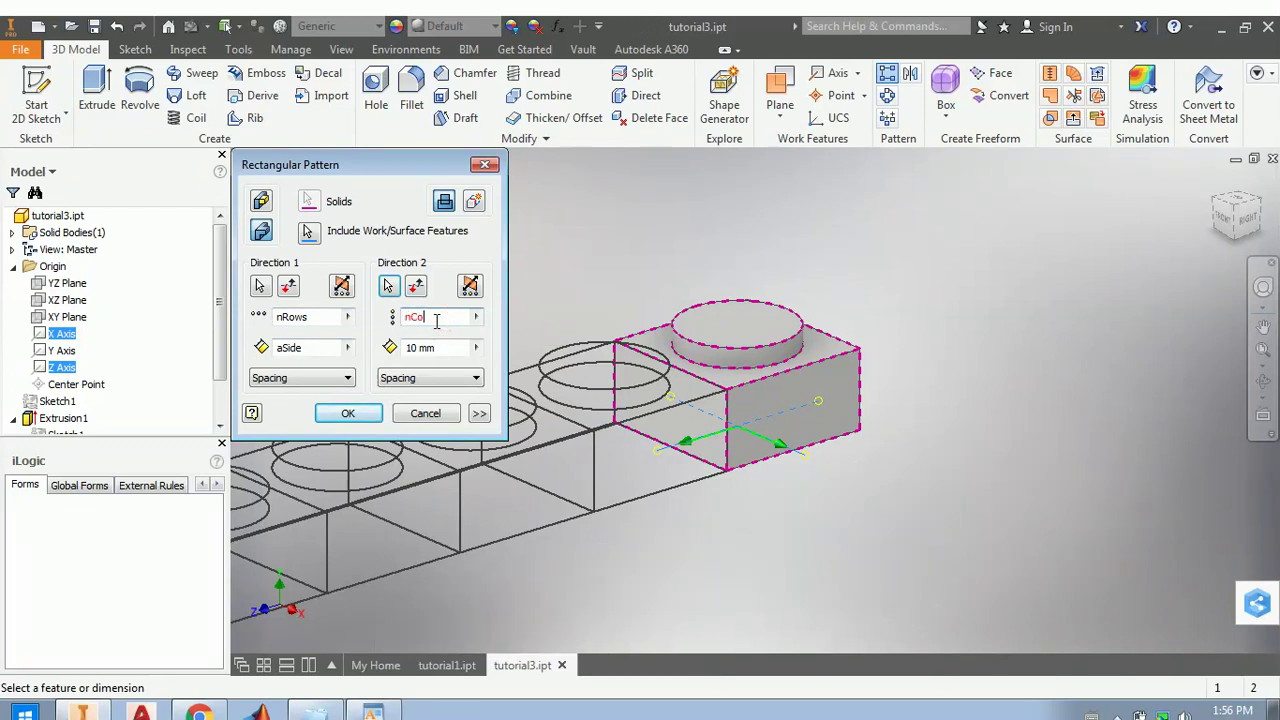
pyautogui.write('ls')
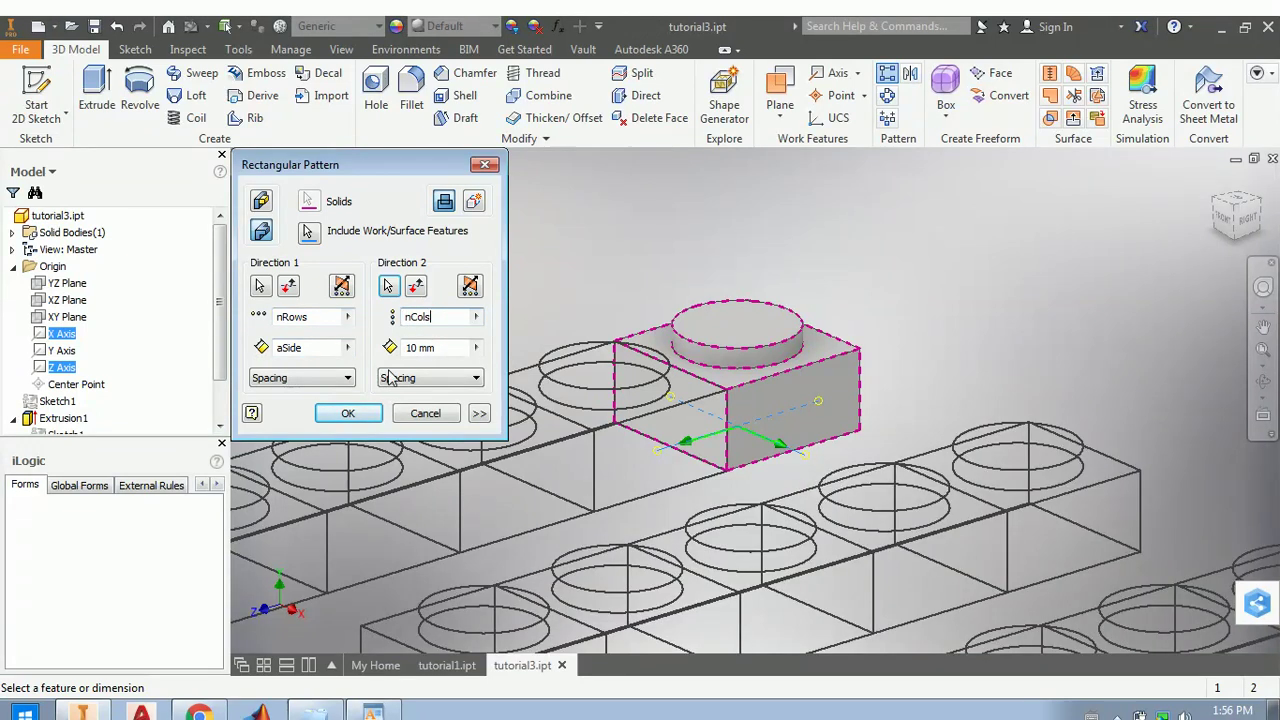
pyautogui.click(413, 348)
pyautogui.press('BackSpace')
pyautogui.press('BackSpace')
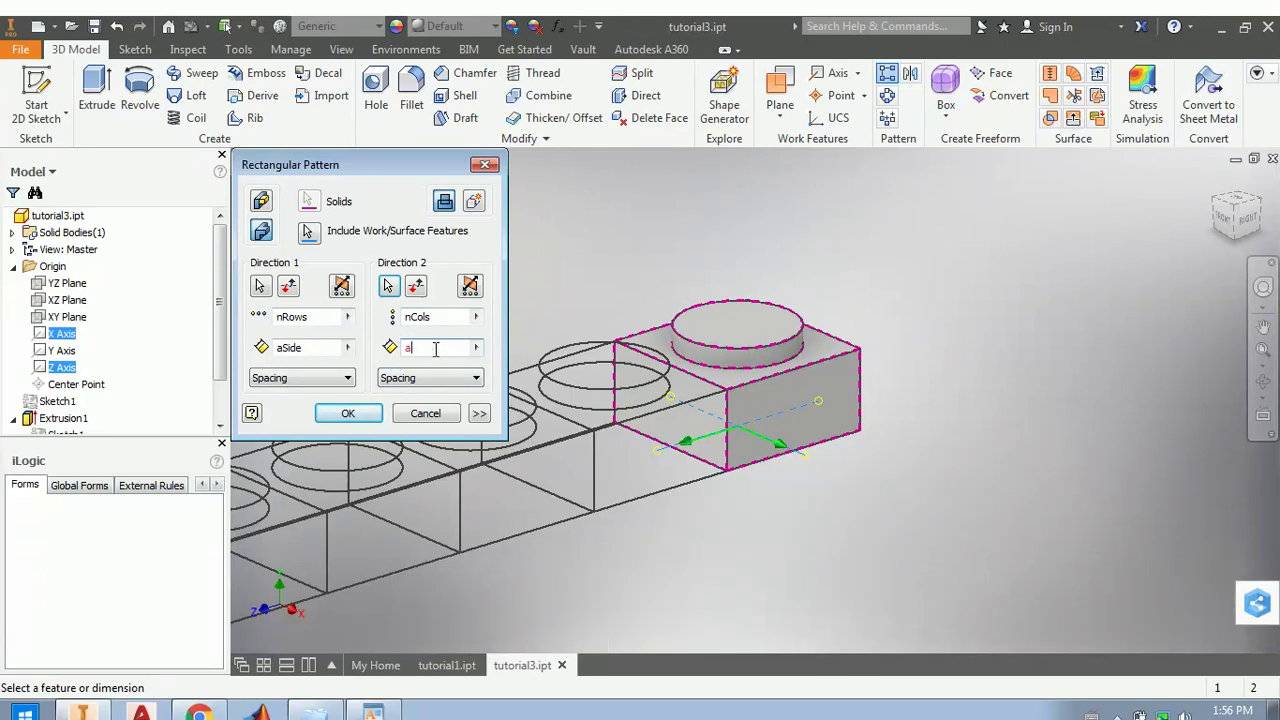
pyautogui.write('aSide')
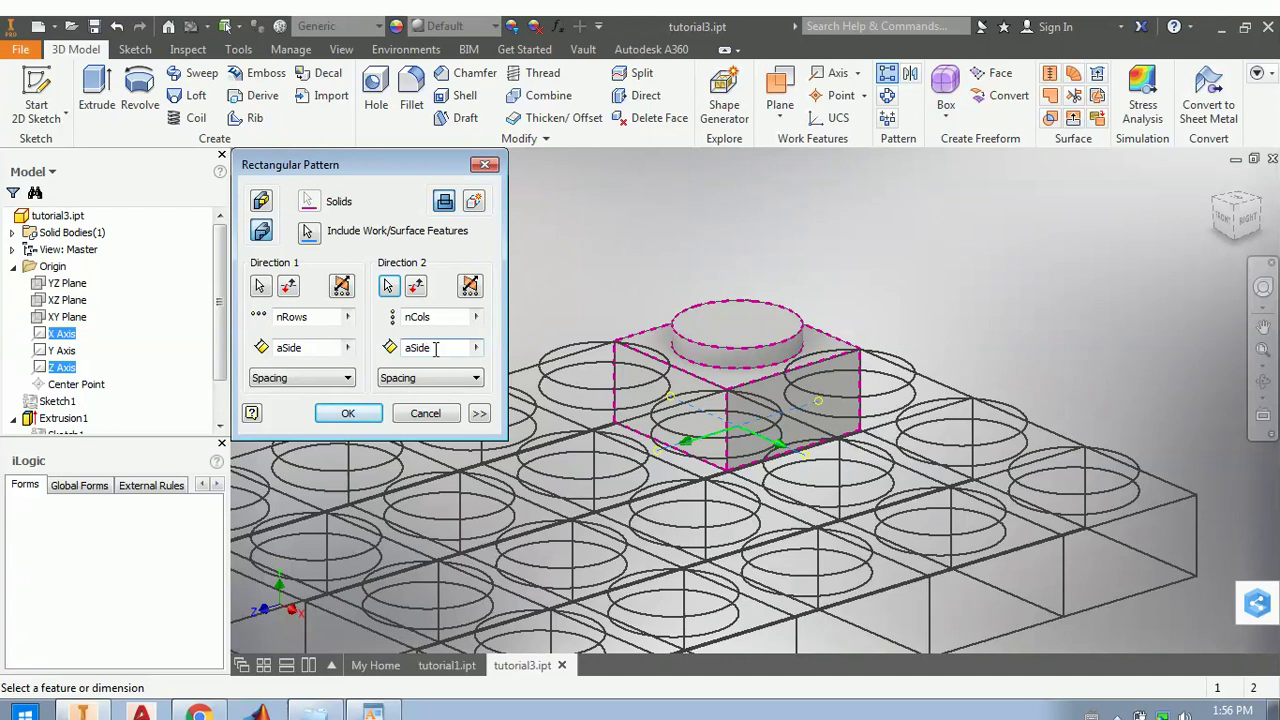
pyautogui.press('Return')
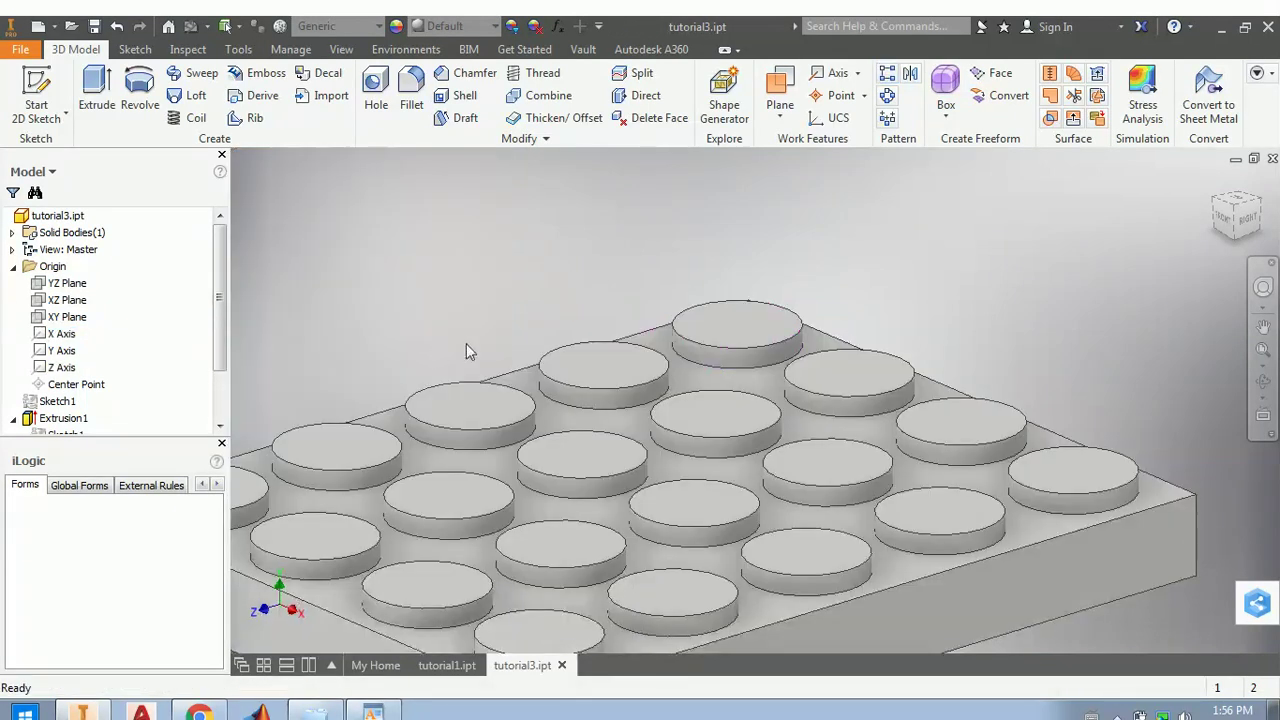
pyautogui.scroll(-2, 814, 357)
pyautogui.scroll(4, 825, 350)
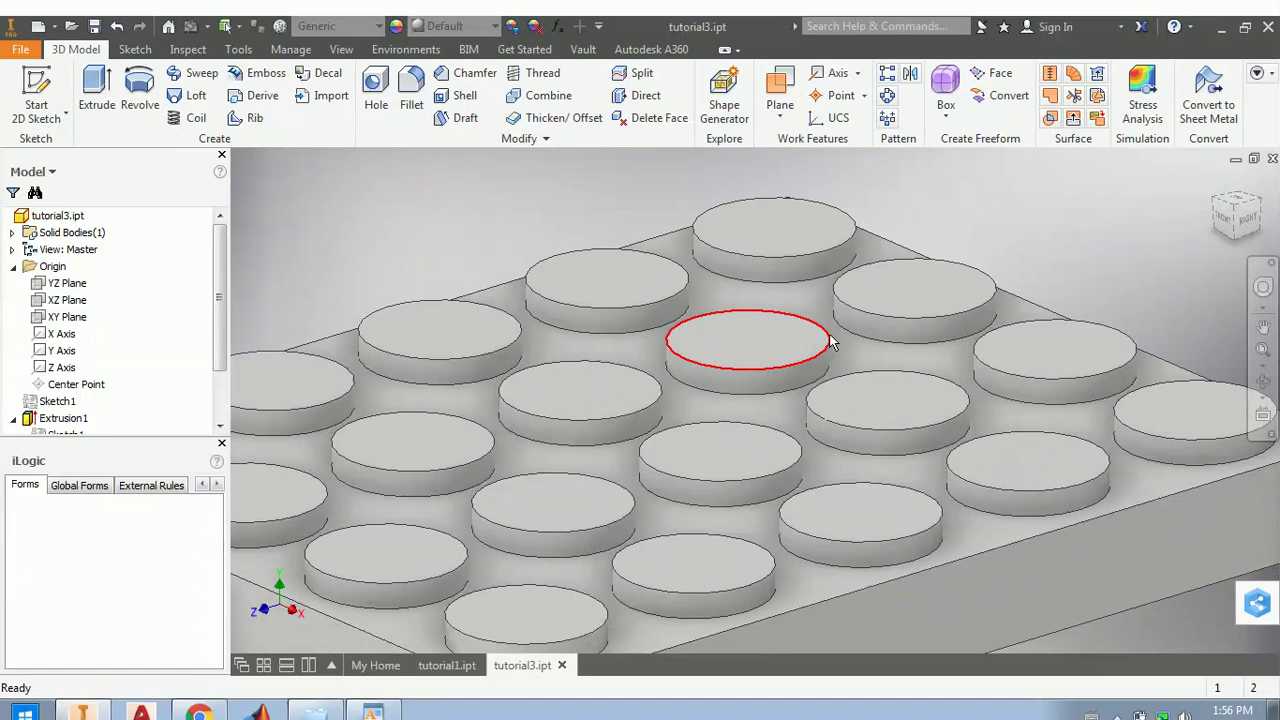
pyautogui.scroll(2, 828, 346)
pyautogui.scroll(-6, 823, 354)
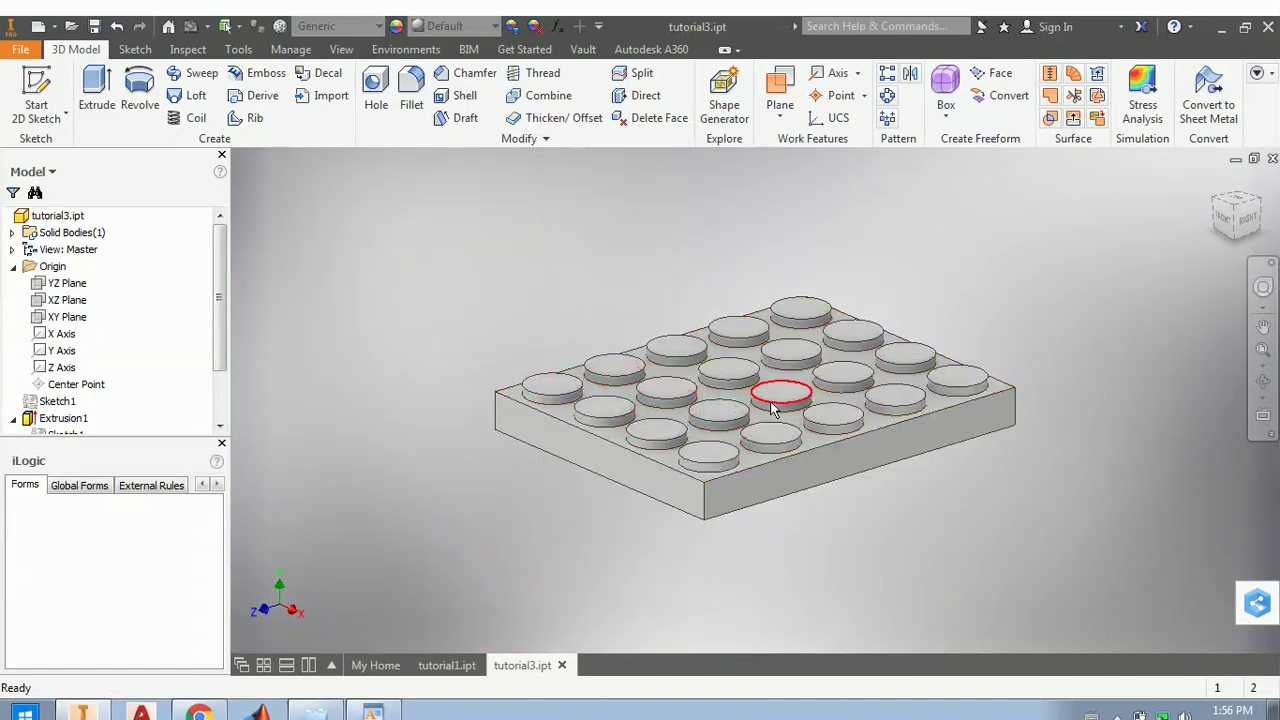
pyautogui.keyDown('shift'); pyautogui.moveTo(740, 274); pyautogui.dragTo(752, 400, button='middle'); pyautogui.keyUp('shift')
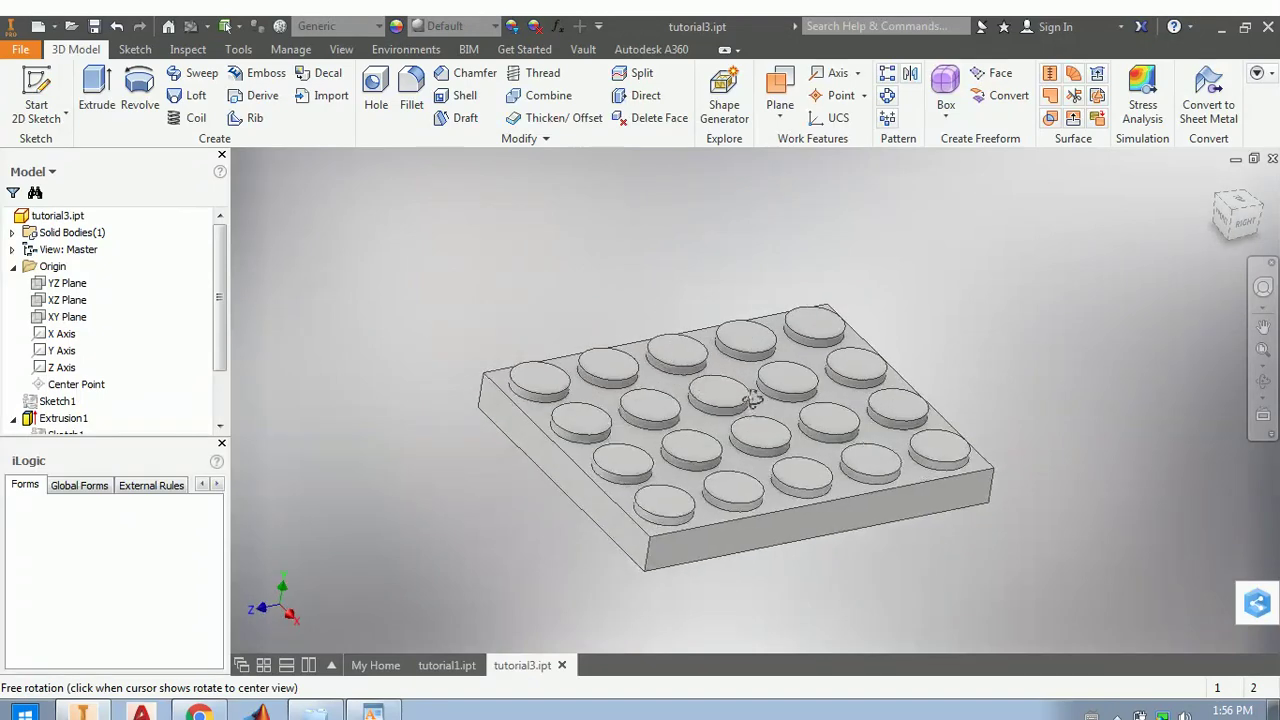